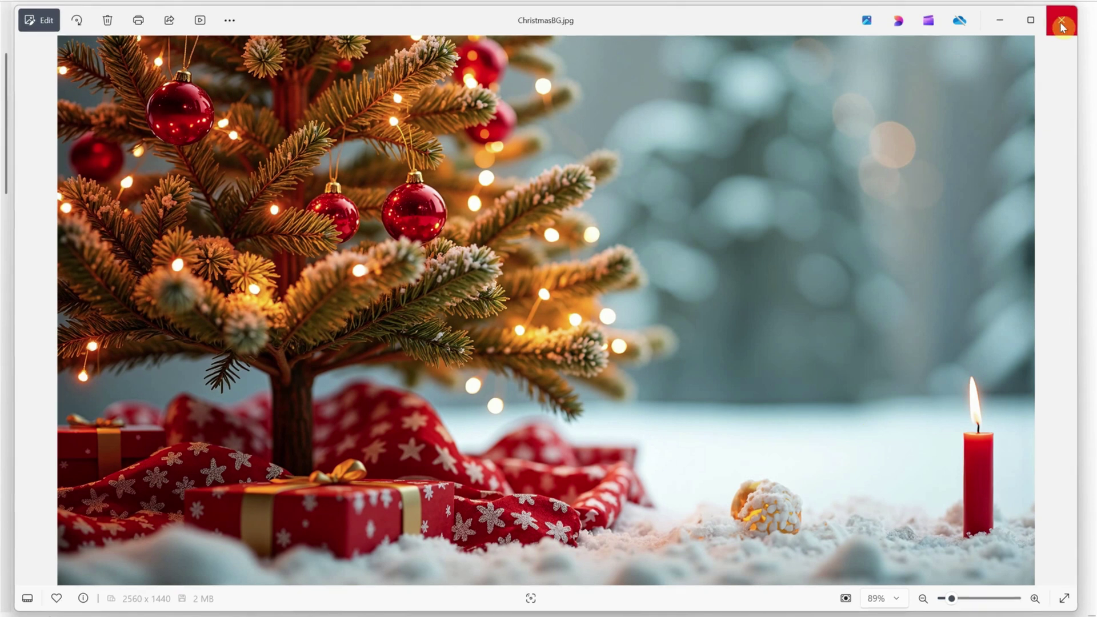
- Close the Windows Photos preview of ChristmasBG.jpg
{"action": "left_click", "coordinate": [1061, 26]}
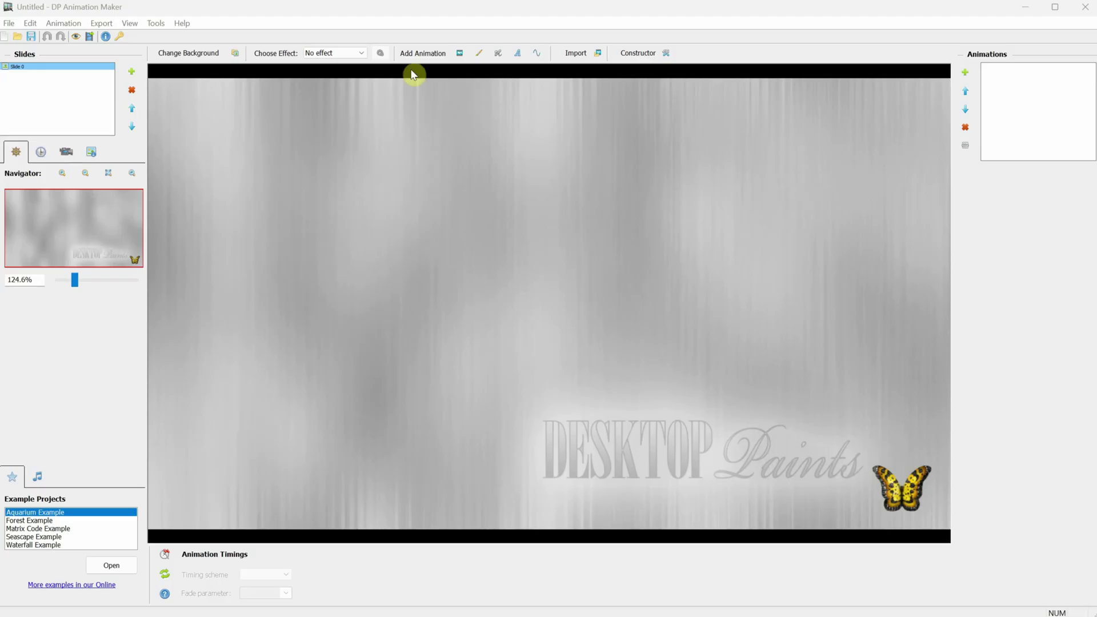
- Set ChristmasBG.jpg as the slide background
{"action": "left_click", "coordinate": [222, 58]}
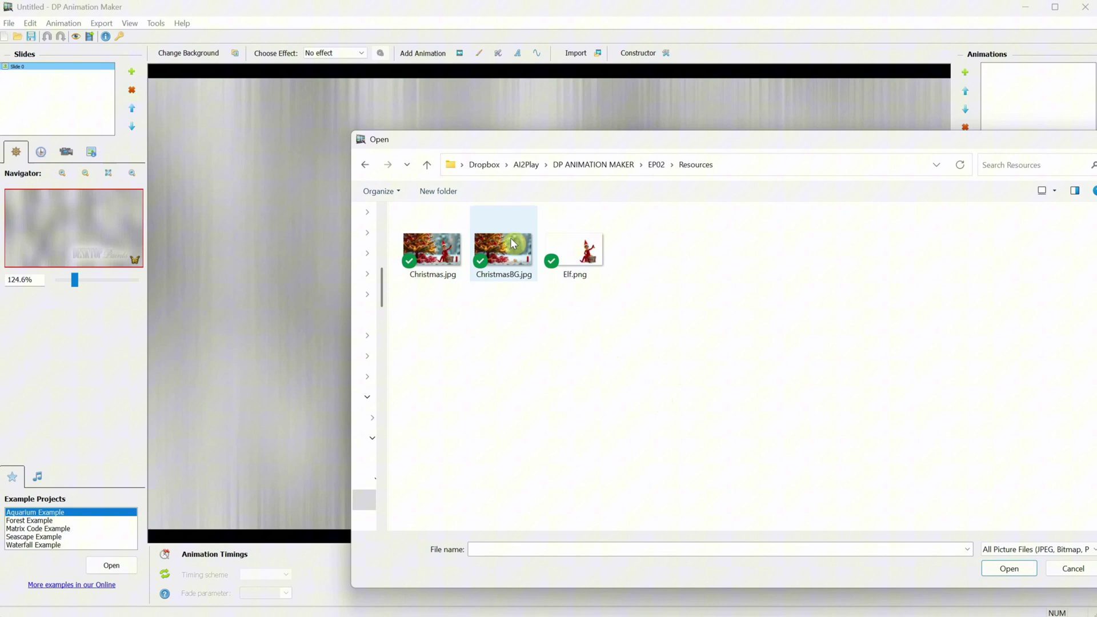
{"action": "left_click", "coordinate": [517, 255]}
{"action": "double_click", "coordinate": [517, 255]}
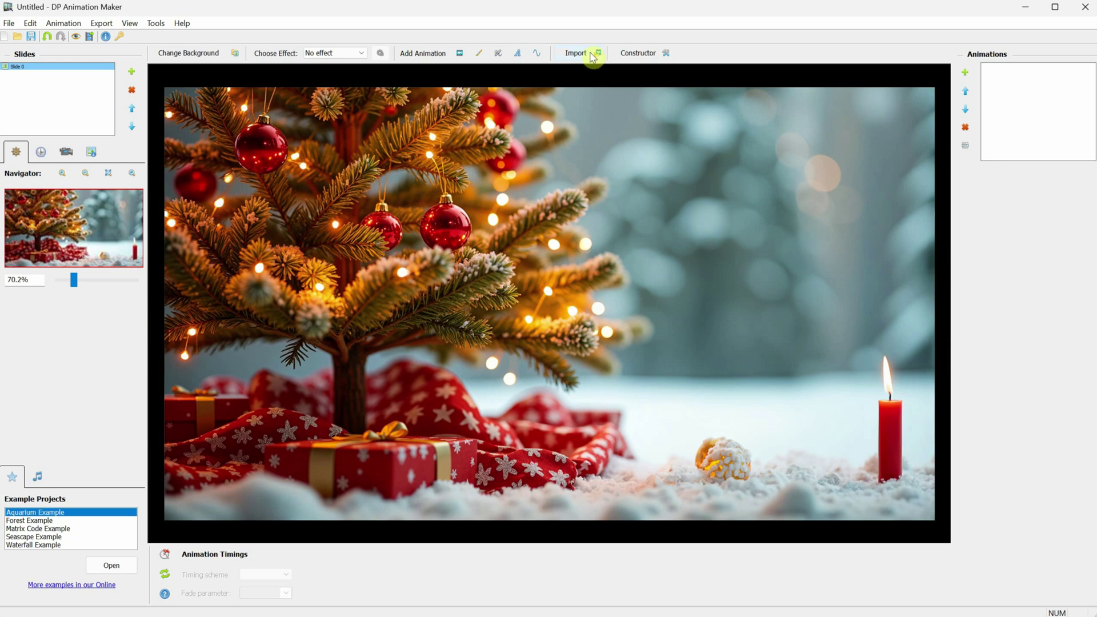
- Load Elf.png into the image import and move the import window aside
{"action": "left_click", "coordinate": [592, 58]}
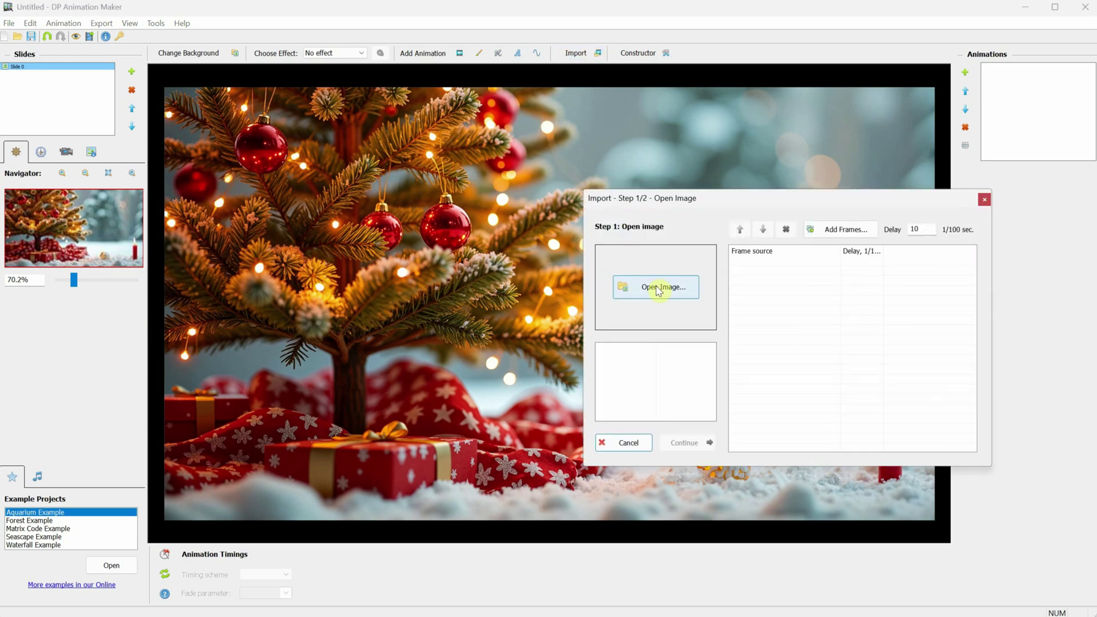
{"action": "left_click", "coordinate": [658, 290]}
{"action": "left_click", "coordinate": [466, 220]}
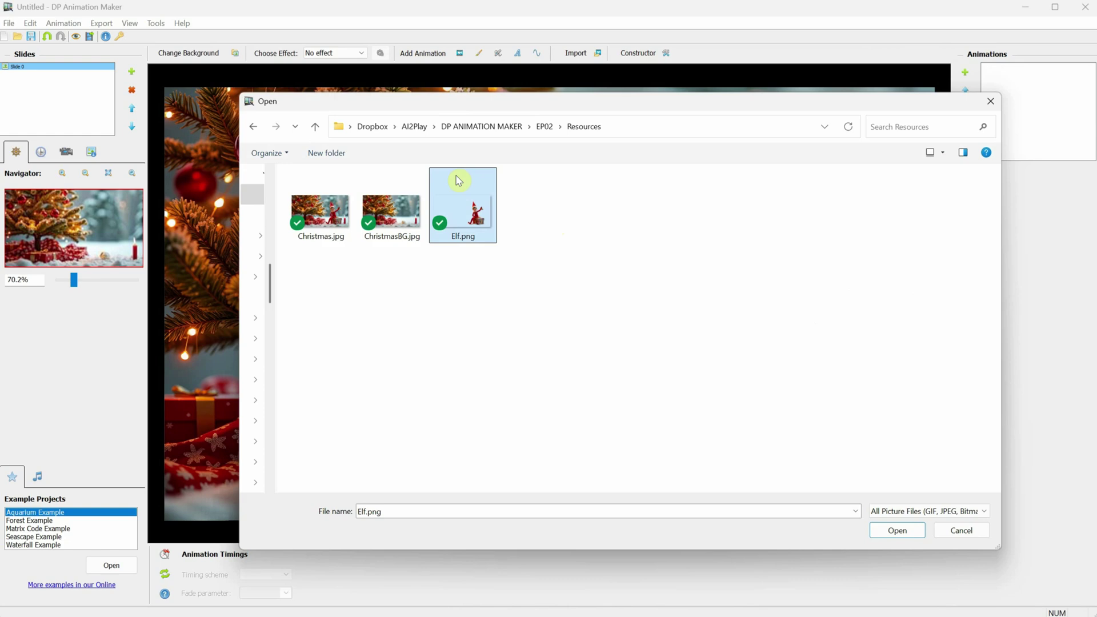
{"action": "left_click", "coordinate": [897, 531]}
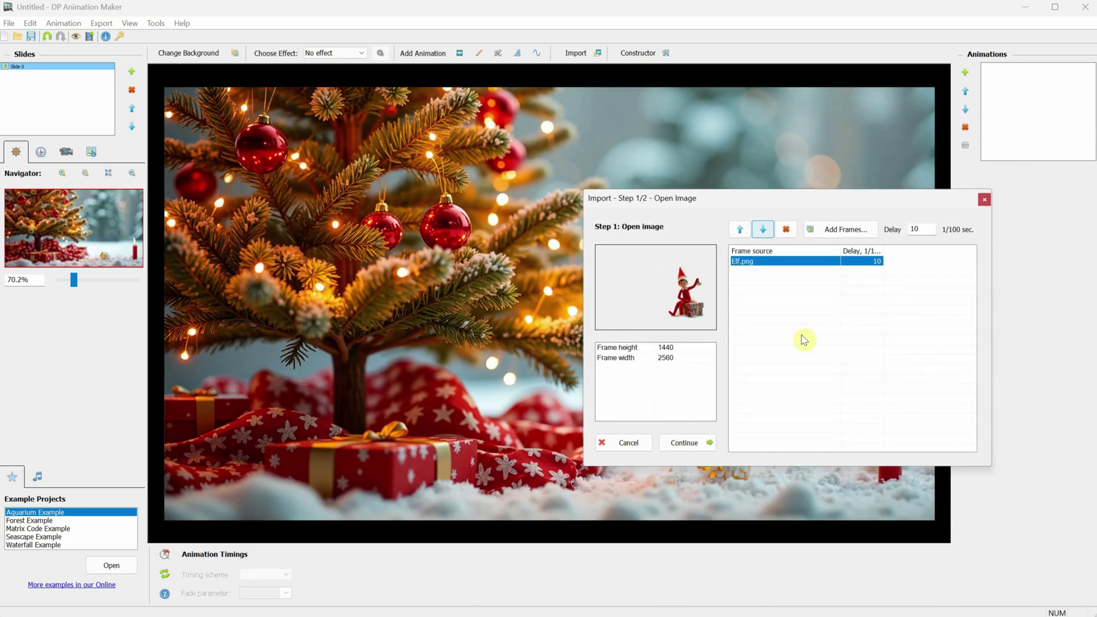
{"action": "left_click_drag", "start_coordinate": [775, 200], "coordinate": [363, 121]}
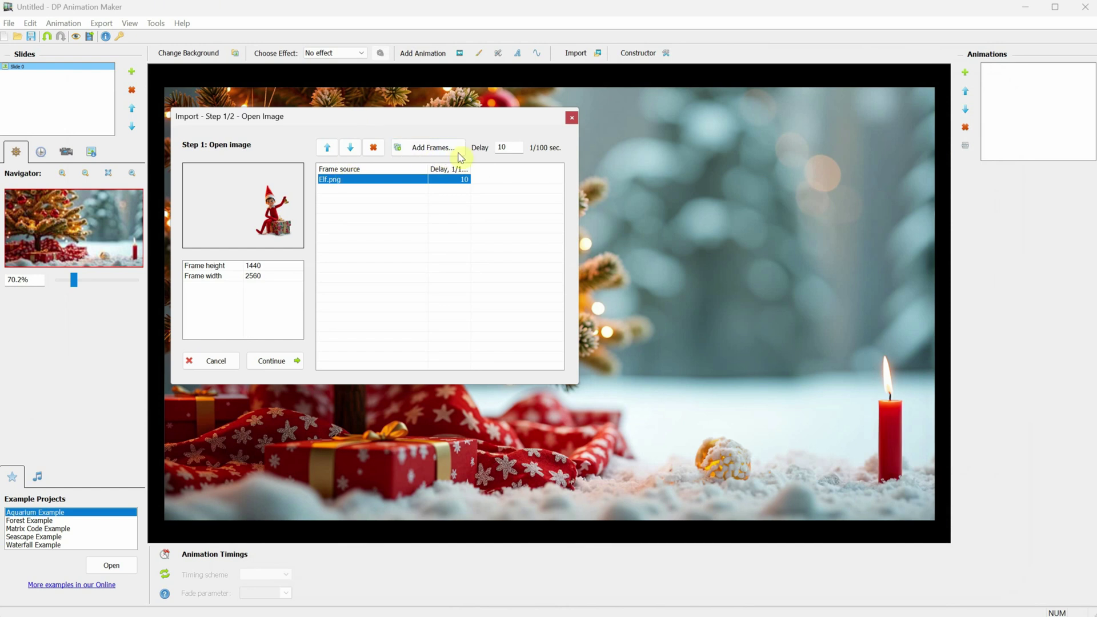
- Preview the elf as Still Object, rotating, exploding, scrolling and on a two-way path
{"action": "left_click", "coordinate": [286, 370]}
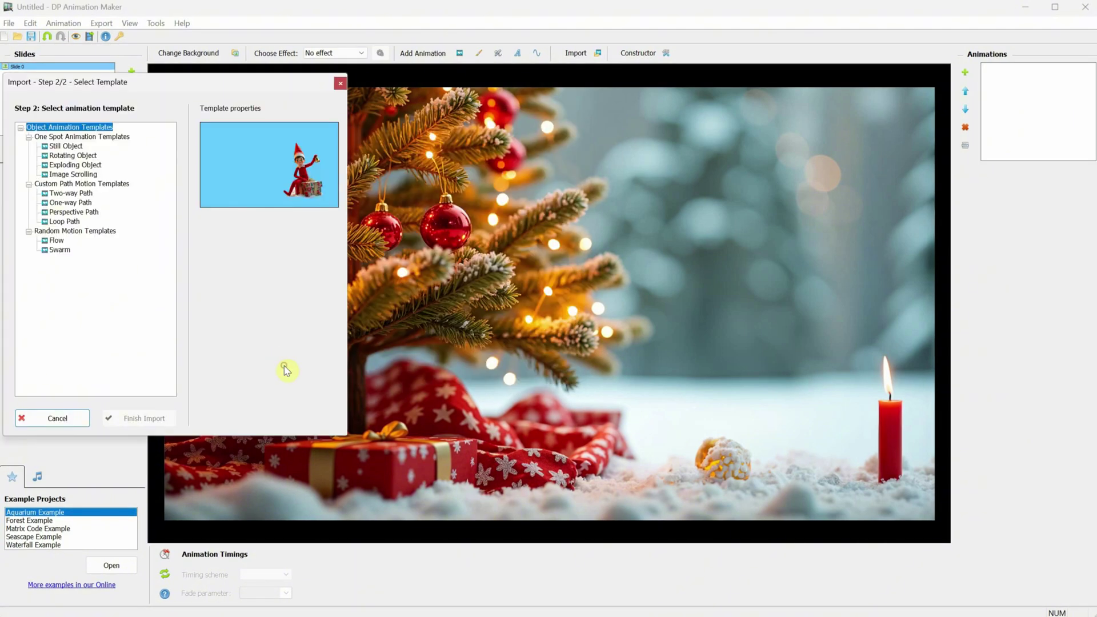
{"action": "left_click", "coordinate": [66, 146]}
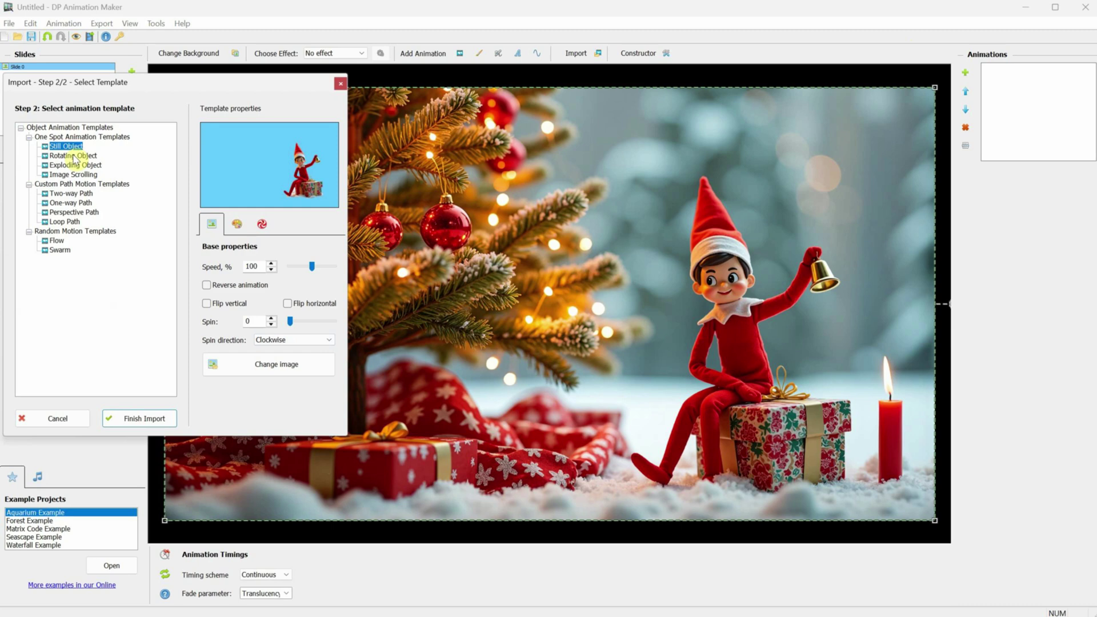
{"action": "left_click", "coordinate": [73, 155]}
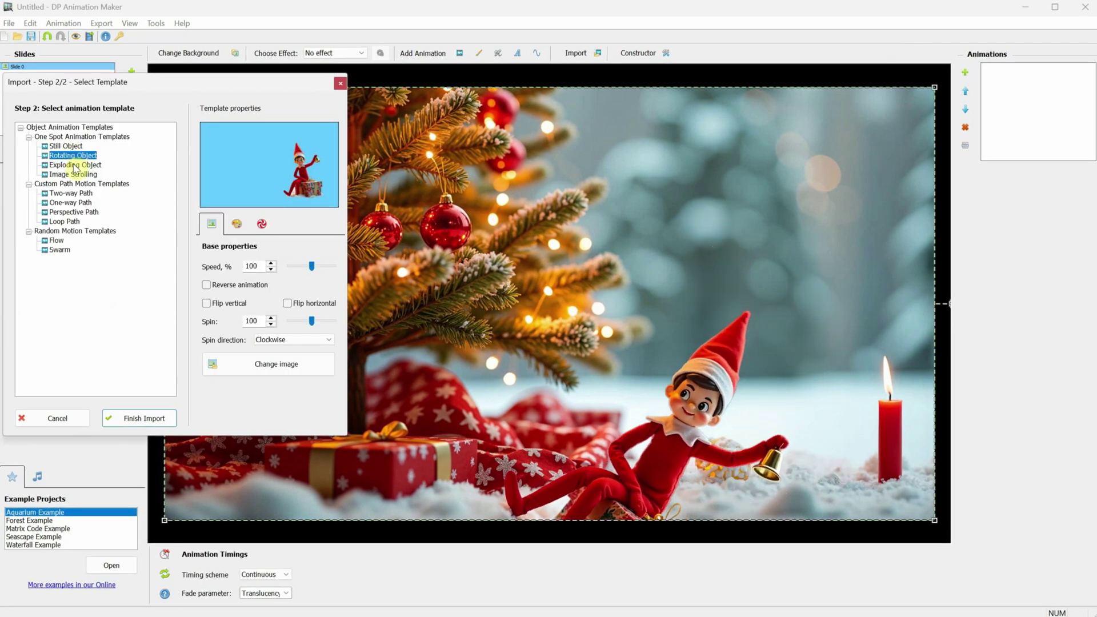
{"action": "left_click", "coordinate": [73, 165]}
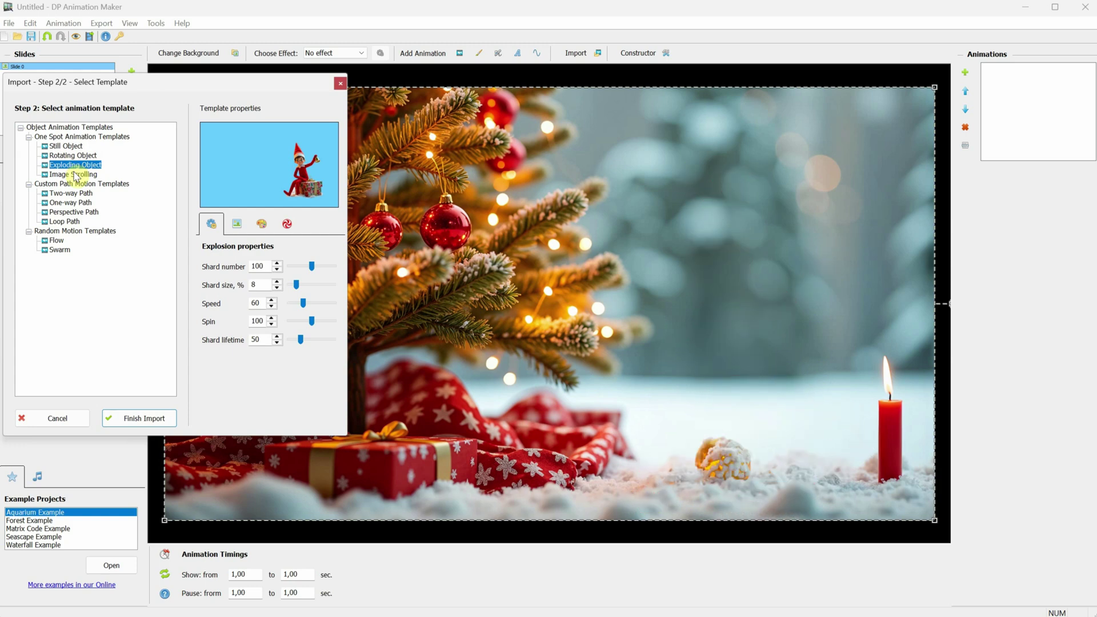
{"action": "left_click", "coordinate": [76, 174]}
{"action": "left_click", "coordinate": [76, 193]}
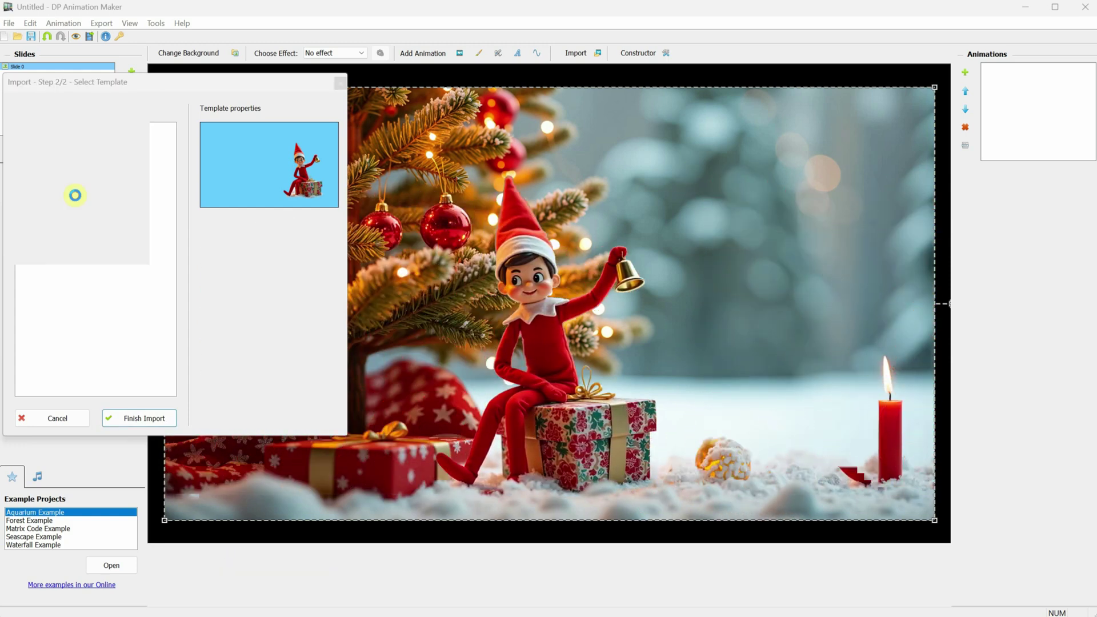
- Preview one-way, perspective, loop, random flow and swarm templates, then finish importing as Still Object
{"action": "left_click", "coordinate": [75, 201]}
{"action": "left_click", "coordinate": [75, 212]}
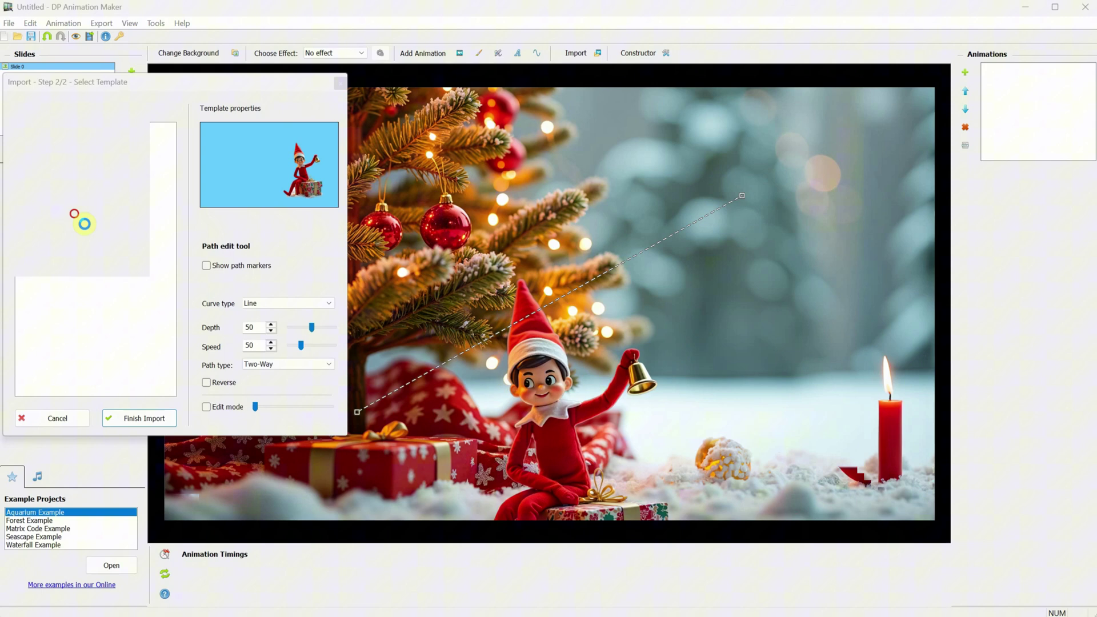
{"action": "left_click", "coordinate": [71, 223]}
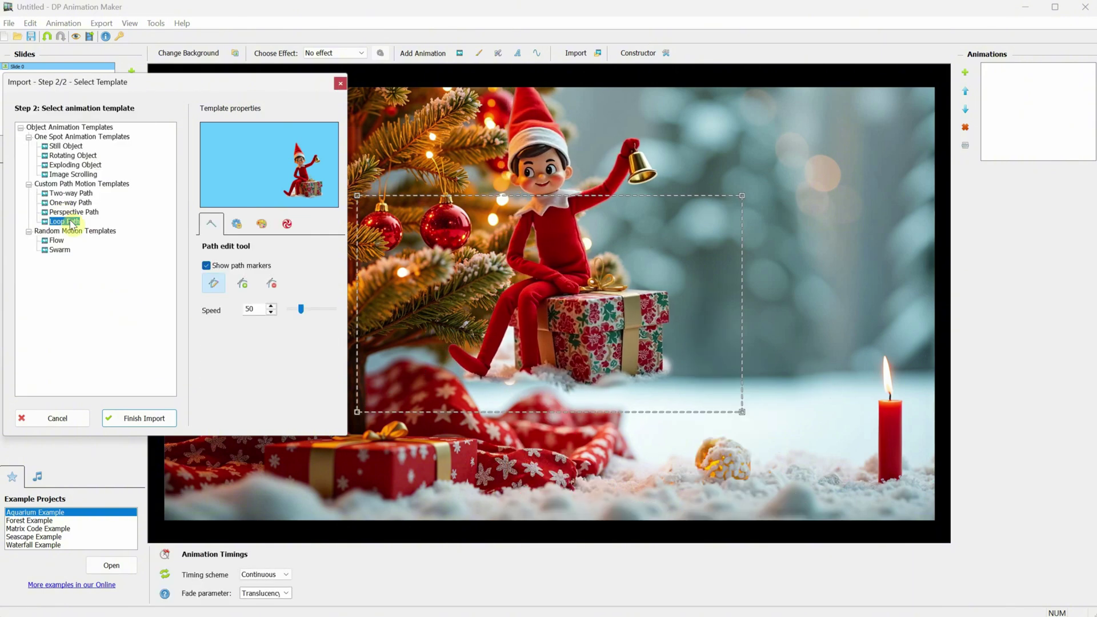
{"action": "left_click", "coordinate": [64, 241]}
{"action": "left_click", "coordinate": [60, 250]}
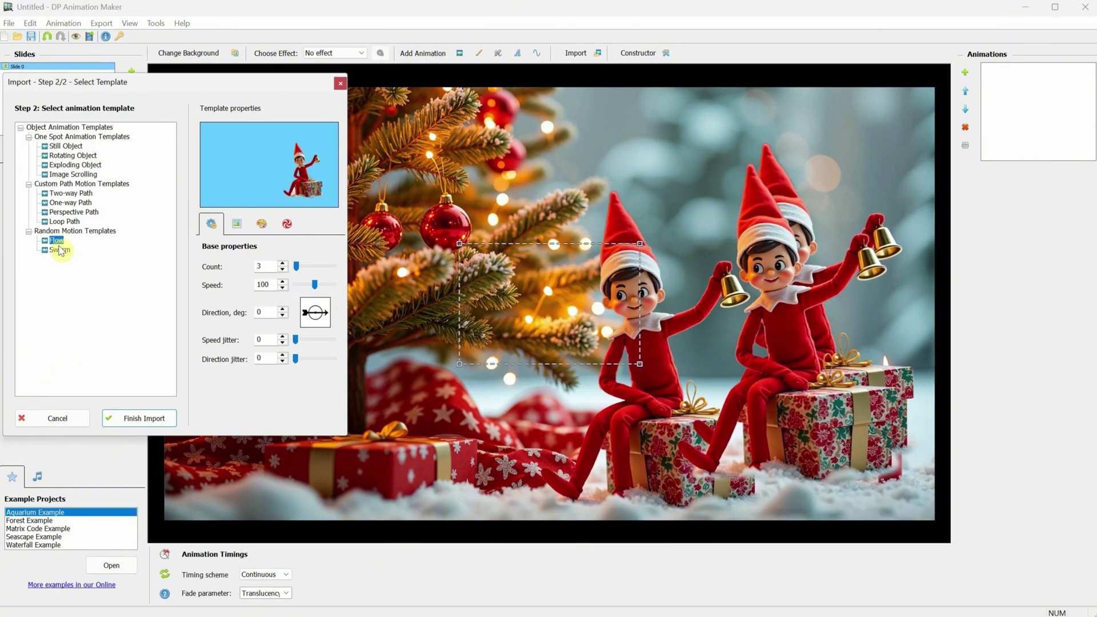
{"action": "left_click", "coordinate": [66, 147]}
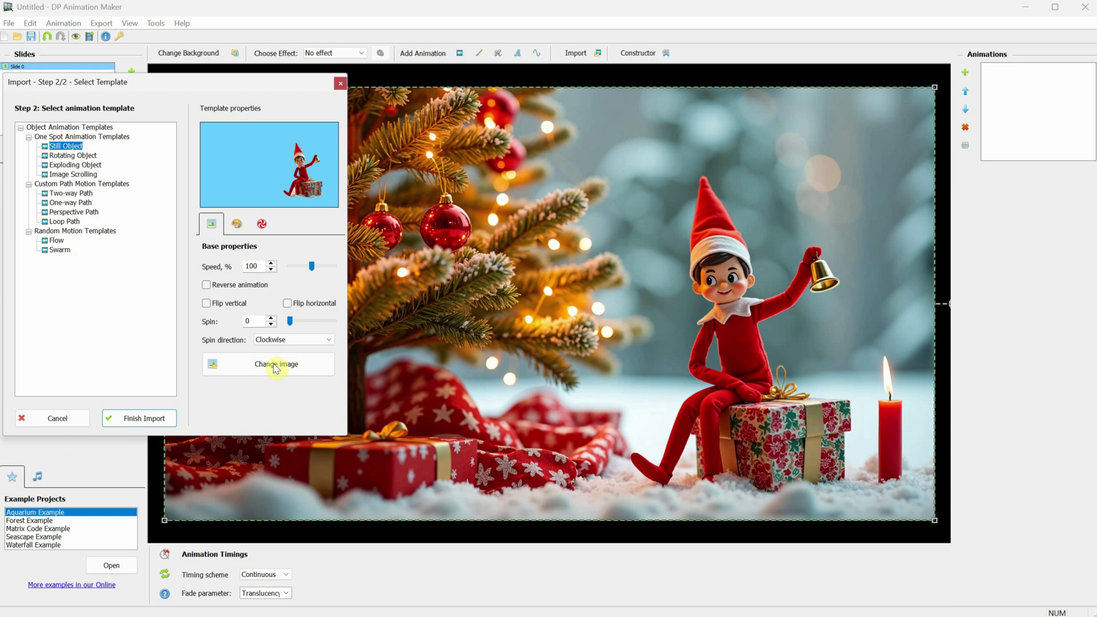
{"action": "left_click", "coordinate": [155, 418]}
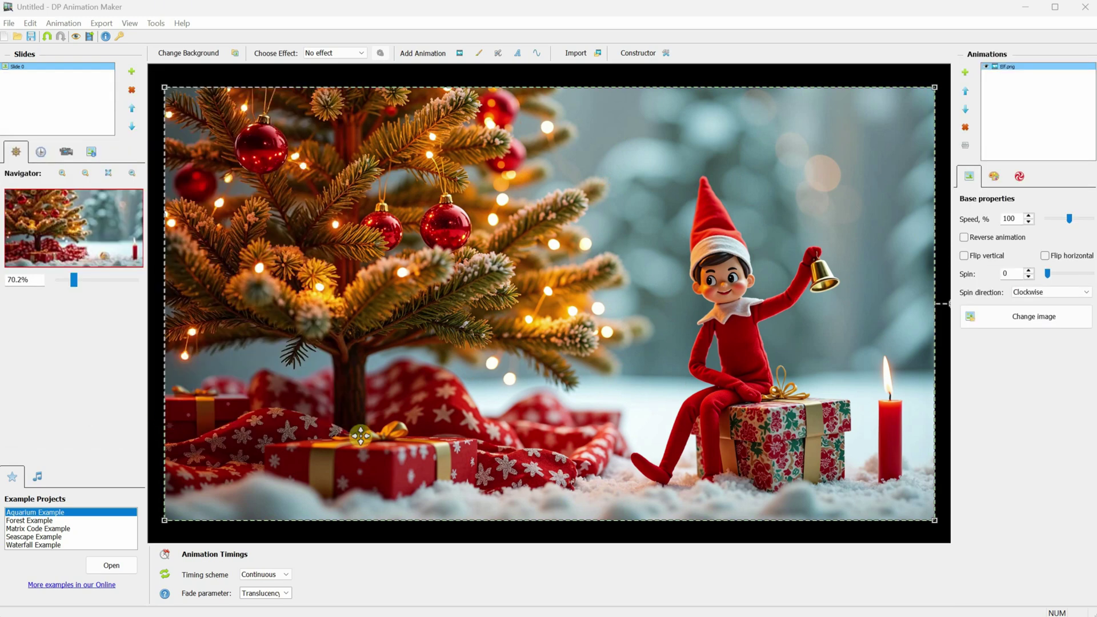
- Save the project as christmas
{"action": "left_click", "coordinate": [9, 23]}
{"action": "left_click", "coordinate": [77, 72]}
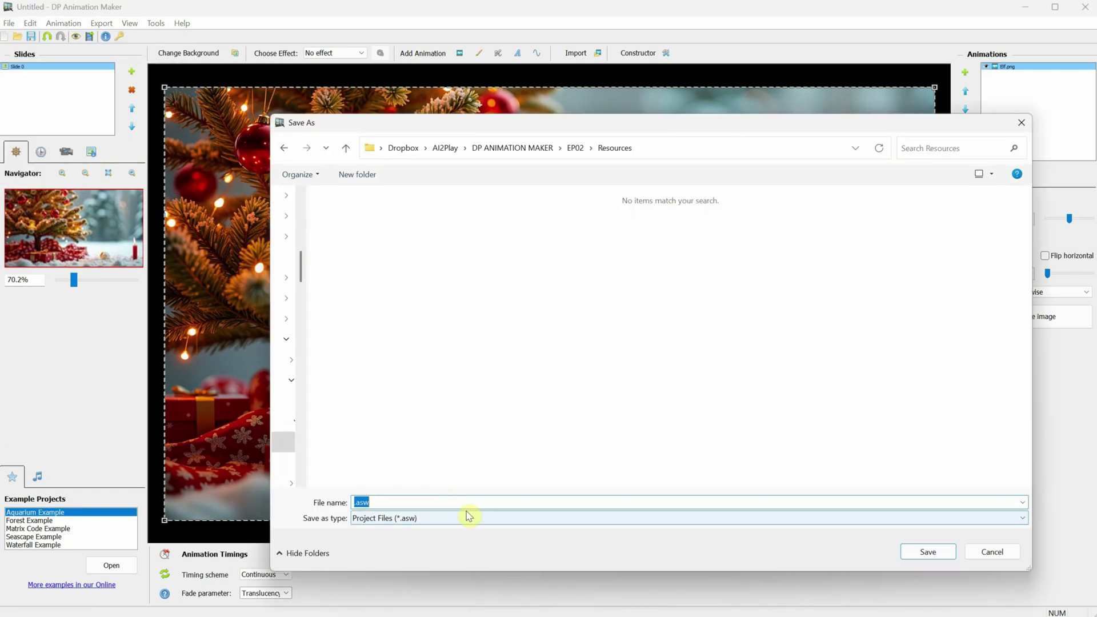
{"action": "type", "text": "christmas"}
{"action": "key", "text": "Return"}
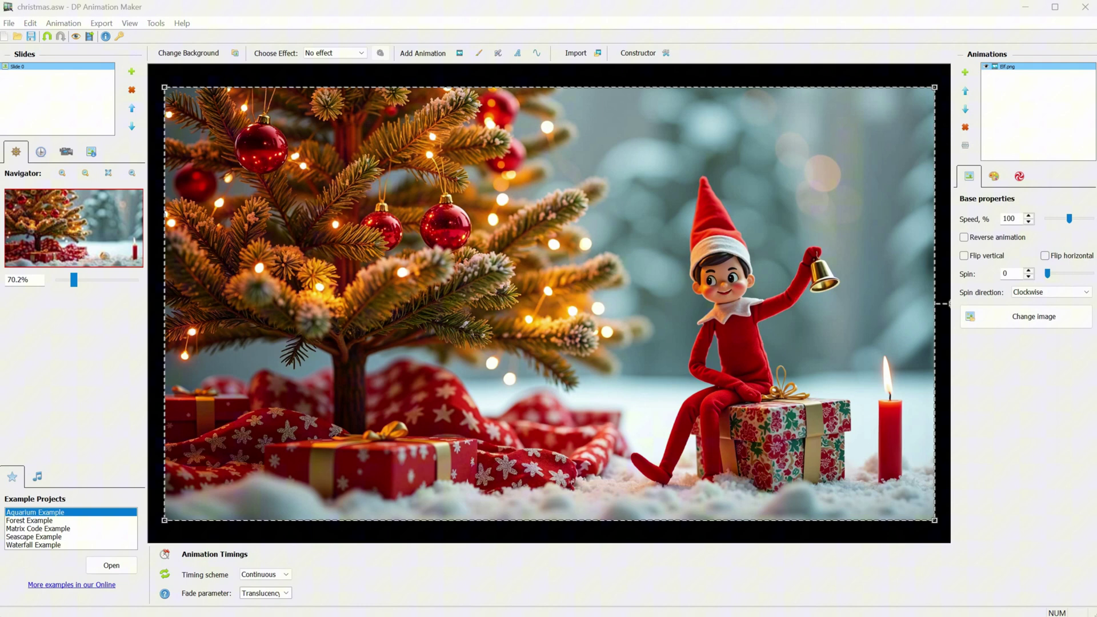
- Toggle the Elf.png layer off and on, leaving it visible, and zoom in on the elf
{"action": "left_click", "coordinate": [986, 67]}
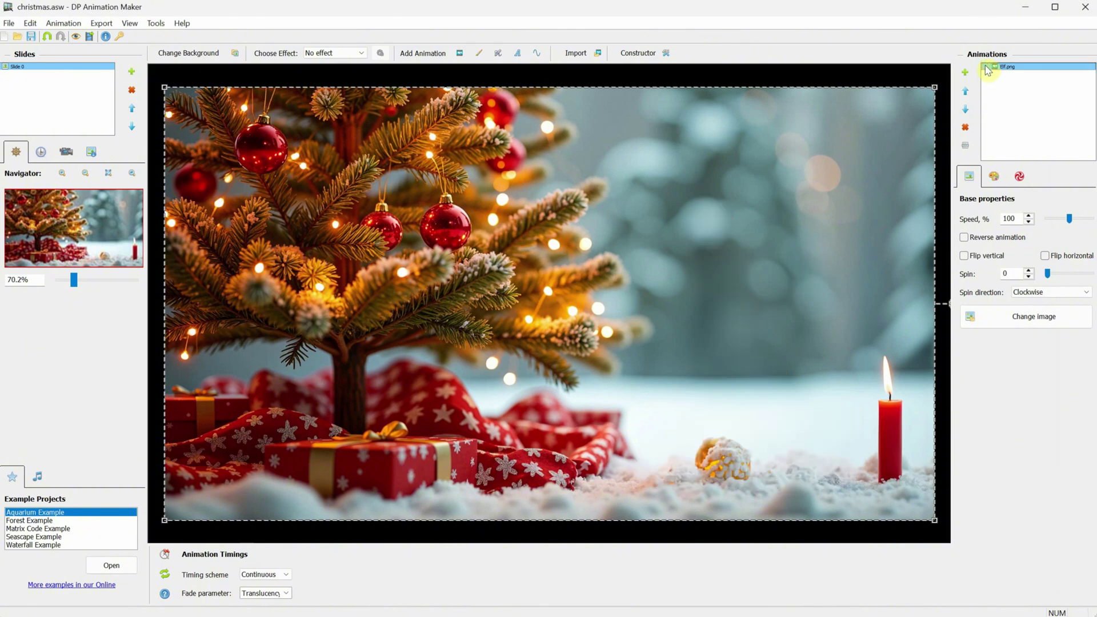
{"action": "left_click", "coordinate": [986, 67]}
{"action": "left_click", "coordinate": [986, 67]}
{"action": "left_click", "coordinate": [986, 67]}
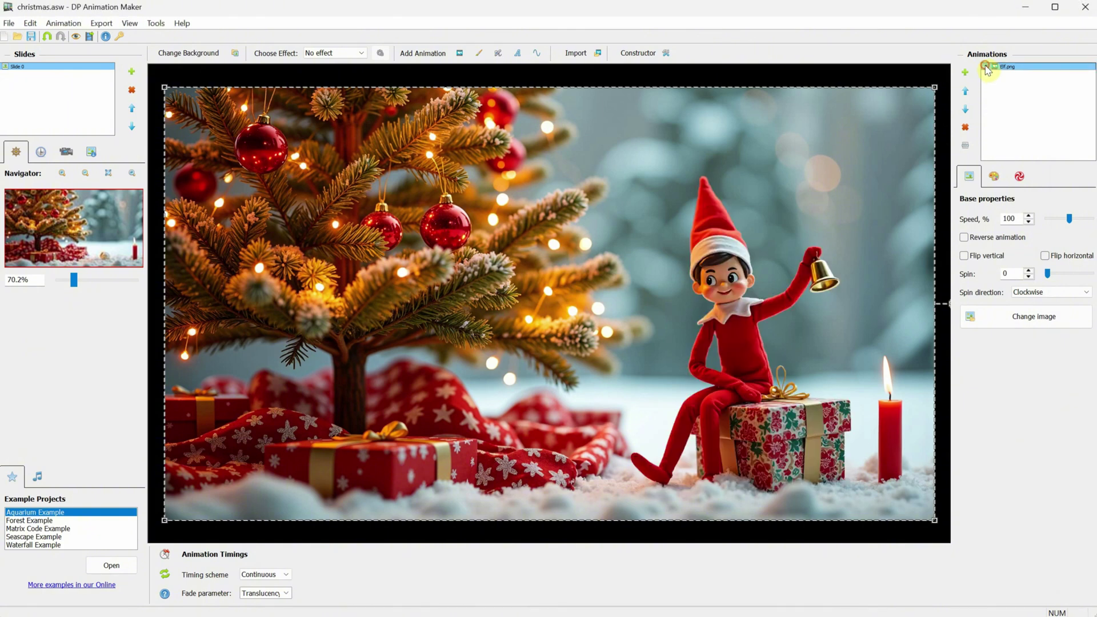
{"action": "left_click", "coordinate": [986, 67]}
{"action": "left_click", "coordinate": [987, 67]}
{"action": "scroll", "coordinate": [848, 307], "scroll_direction": "up", "scroll_amount": 3}
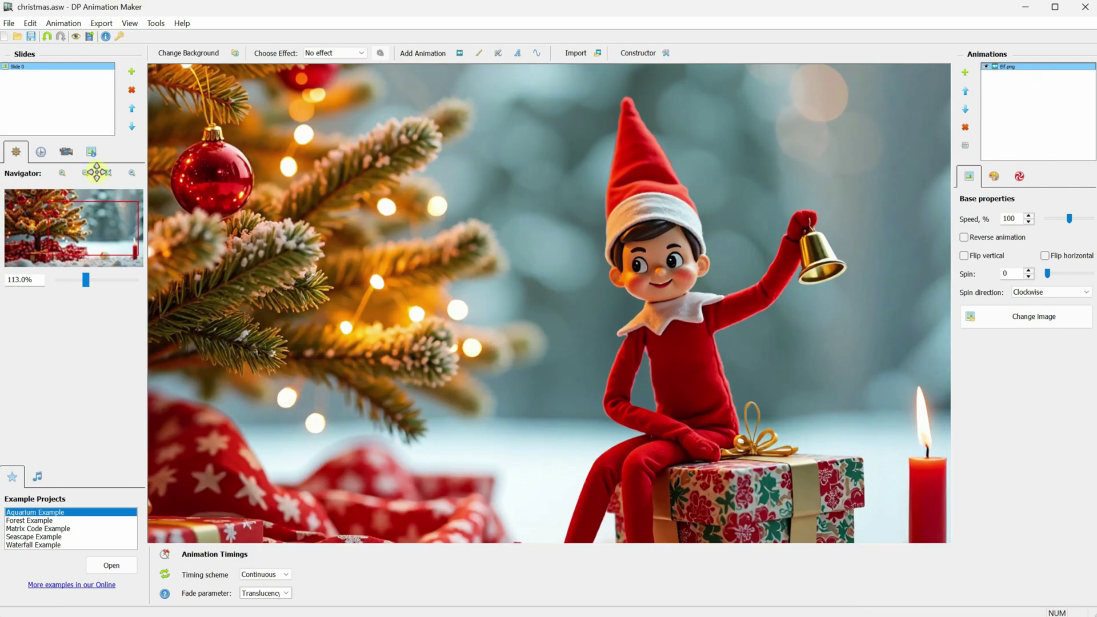
{"action": "left_click_drag", "start_coordinate": [82, 221], "coordinate": [87, 220]}
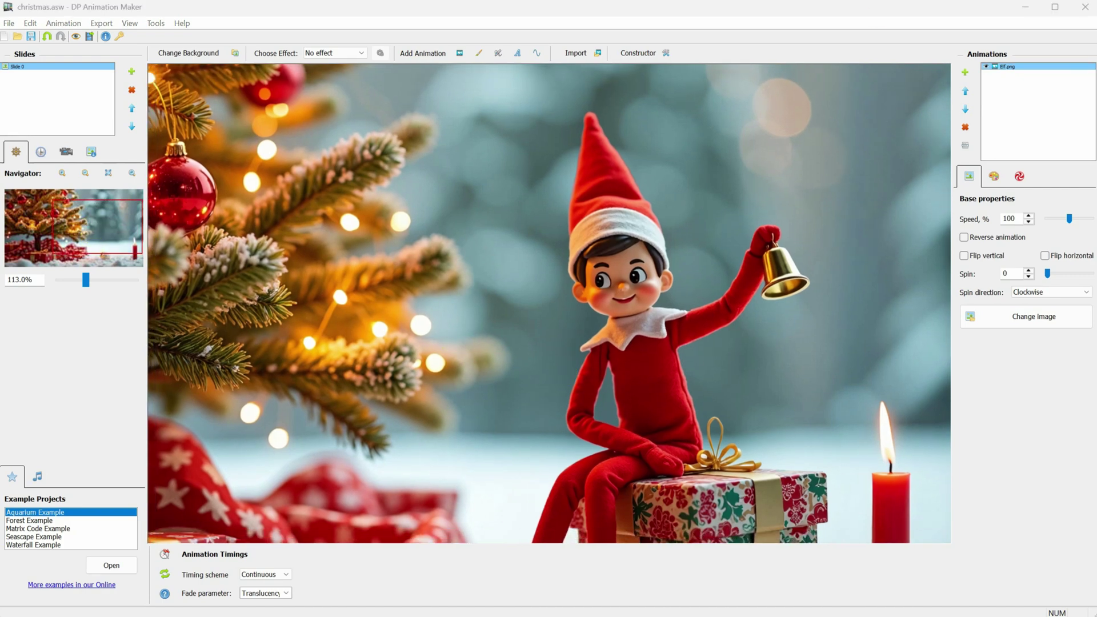
- Add a Bend brush animation from the animated brushes library
{"action": "left_click", "coordinate": [480, 53]}
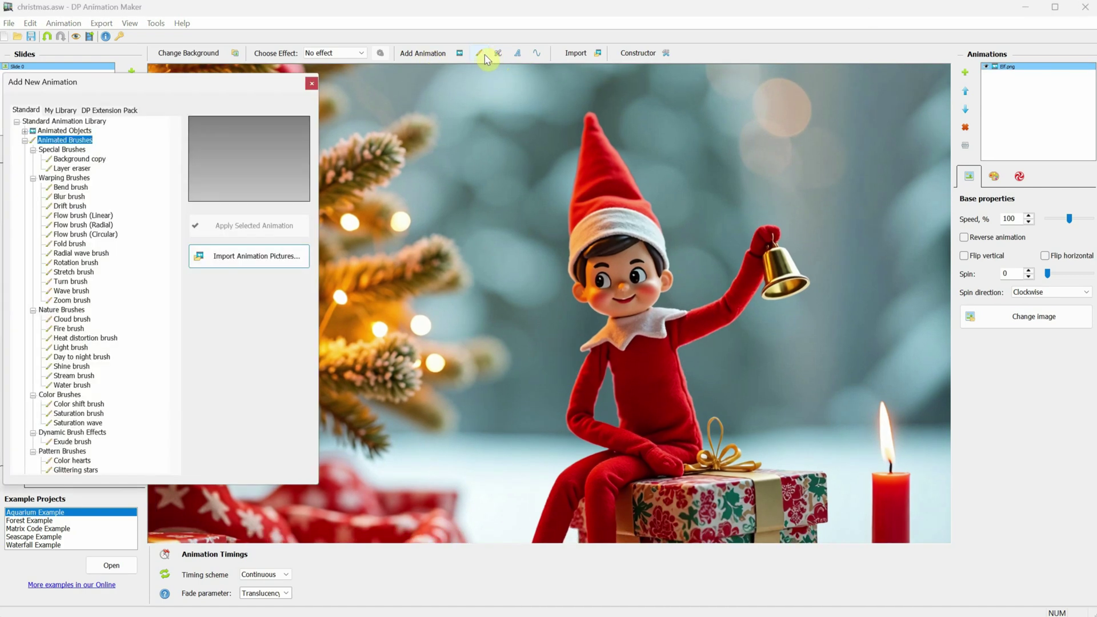
{"action": "left_click", "coordinate": [76, 188]}
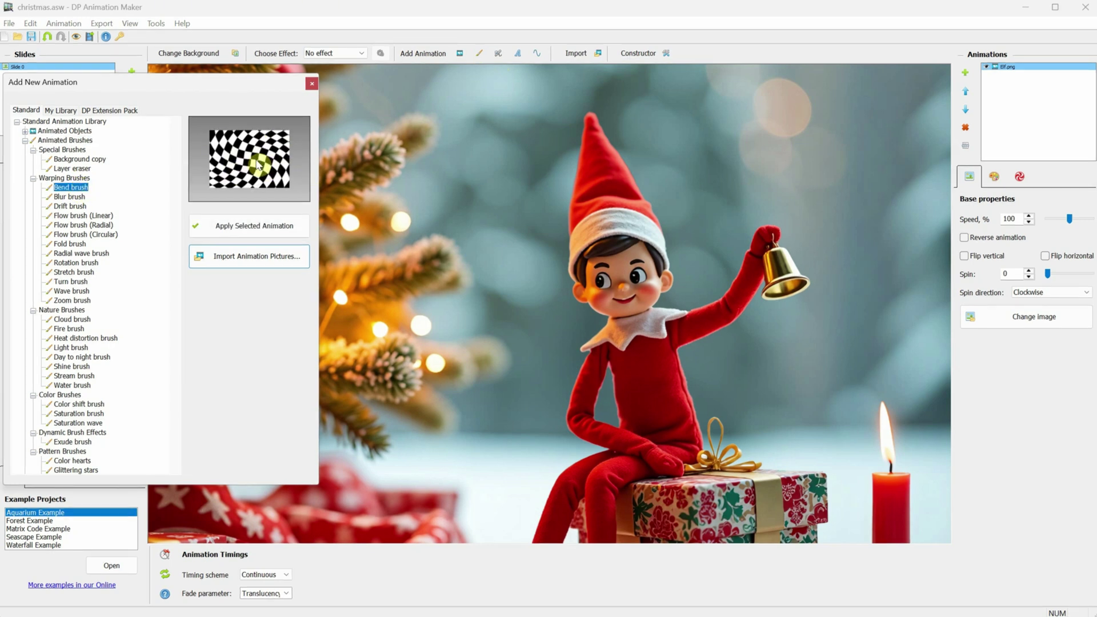
{"action": "left_click", "coordinate": [249, 229]}
{"action": "left_click", "coordinate": [311, 83]}
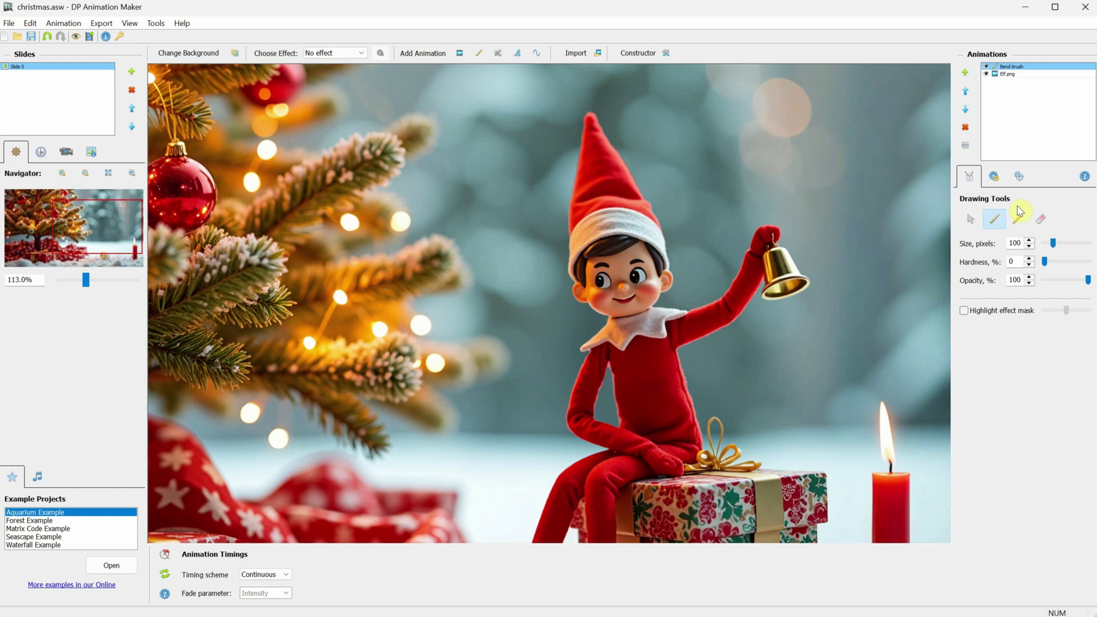
- Centre the Bend effect on the elf's arm and paint its mask over the raised arm and bell
{"action": "left_click", "coordinate": [1021, 177]}
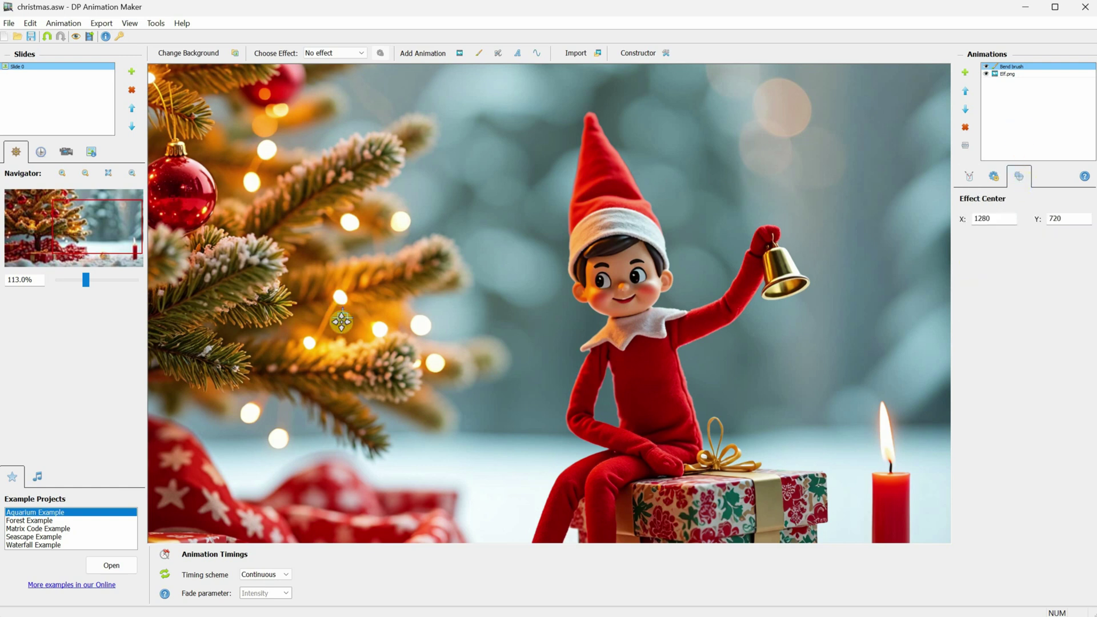
{"action": "left_click_drag", "start_coordinate": [342, 318], "coordinate": [727, 310]}
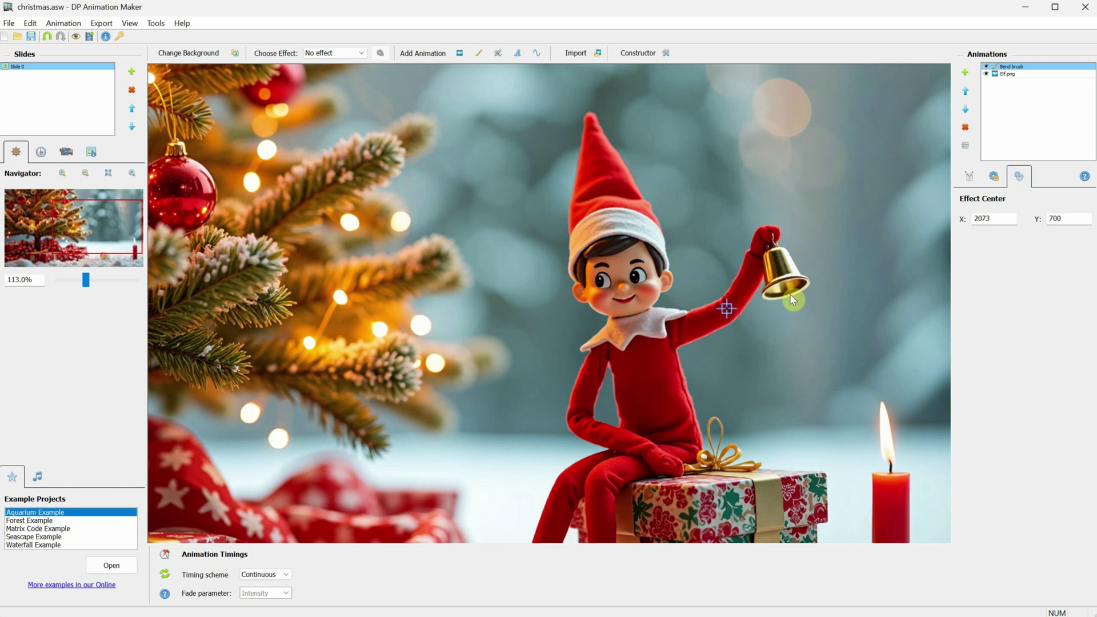
{"action": "left_click_drag", "start_coordinate": [727, 310], "coordinate": [724, 312]}
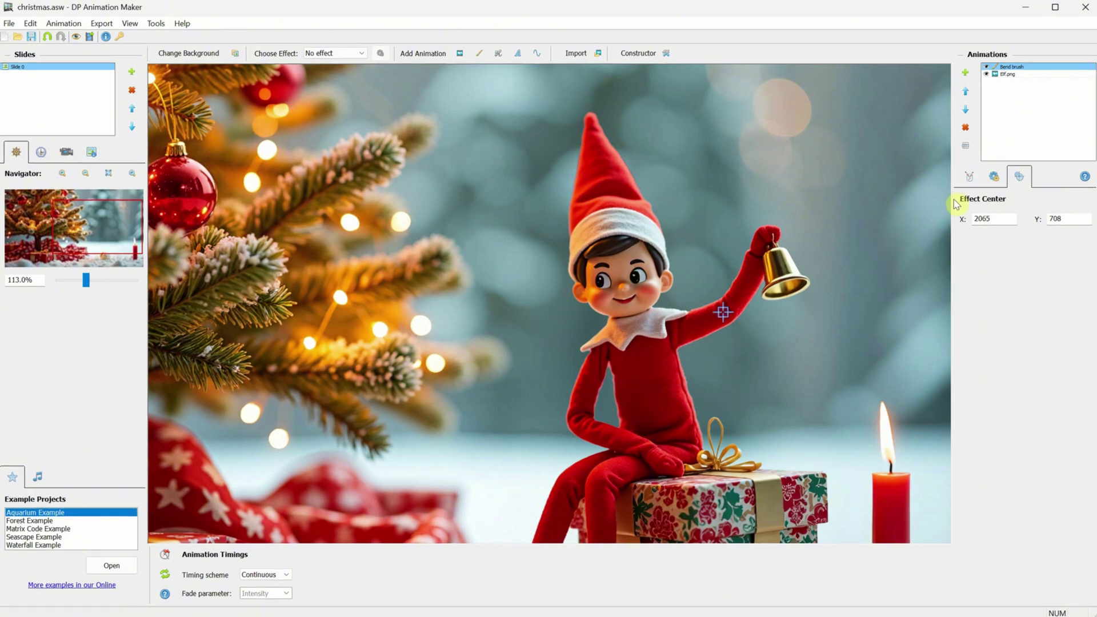
{"action": "left_click", "coordinate": [969, 177]}
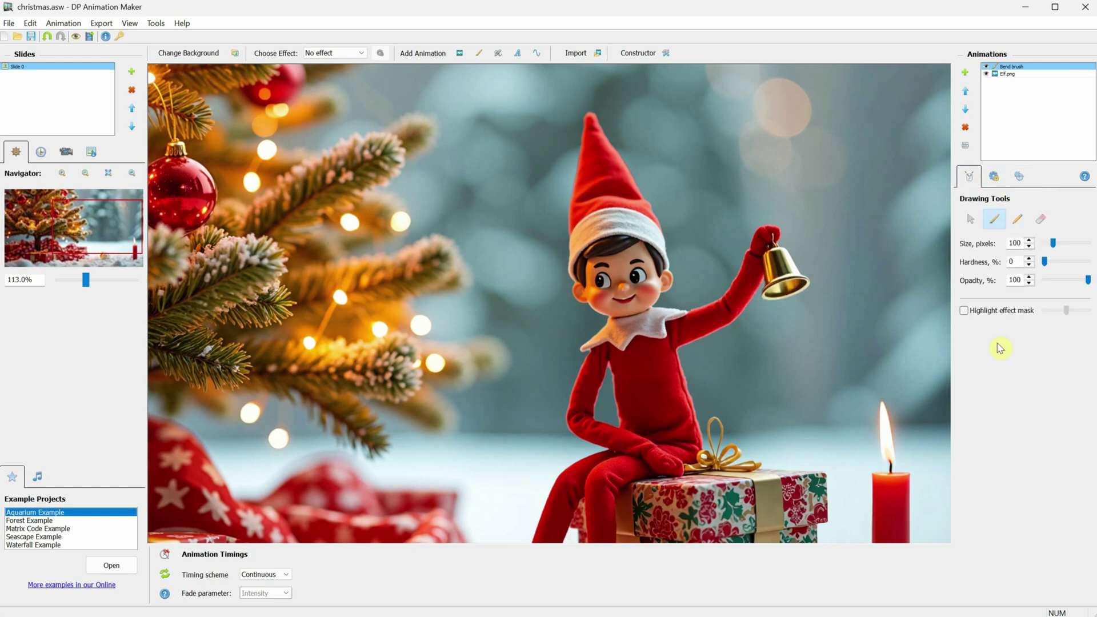
{"action": "mouse_move", "coordinate": [742, 294]}
{"action": "left_mouse_down"}
{"action": "mouse_move", "coordinate": [775, 232]}
{"action": "mouse_move", "coordinate": [799, 266]}
{"action": "mouse_move", "coordinate": [790, 290]}
{"action": "mouse_move", "coordinate": [761, 296]}
{"action": "mouse_move", "coordinate": [796, 256]}
{"action": "mouse_move", "coordinate": [772, 244]}
{"action": "mouse_move", "coordinate": [762, 294]}
{"action": "mouse_move", "coordinate": [801, 269]}
{"action": "left_mouse_up"}
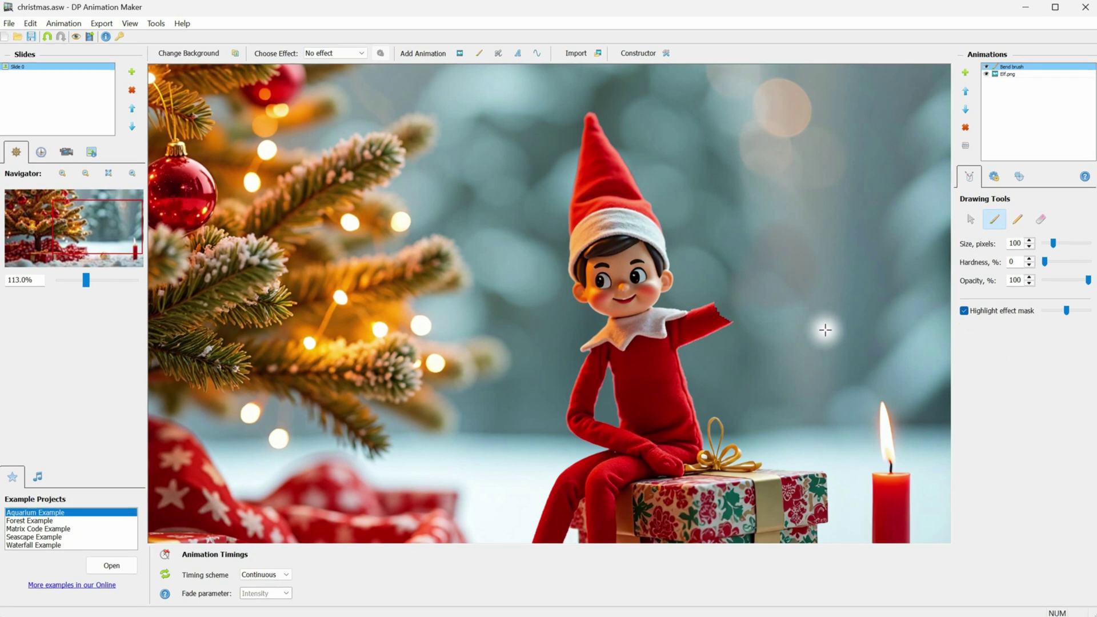
- Make the Bend brush act on the previous layer and turn off the effect mask highlight
{"action": "left_click", "coordinate": [993, 178]}
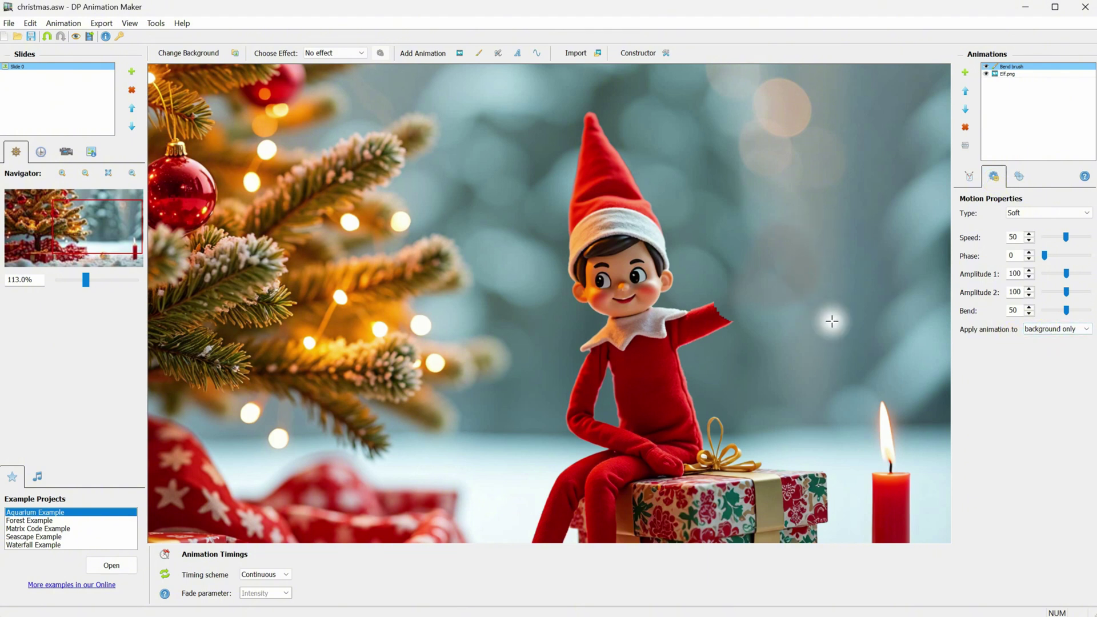
{"action": "left_click", "coordinate": [1045, 331]}
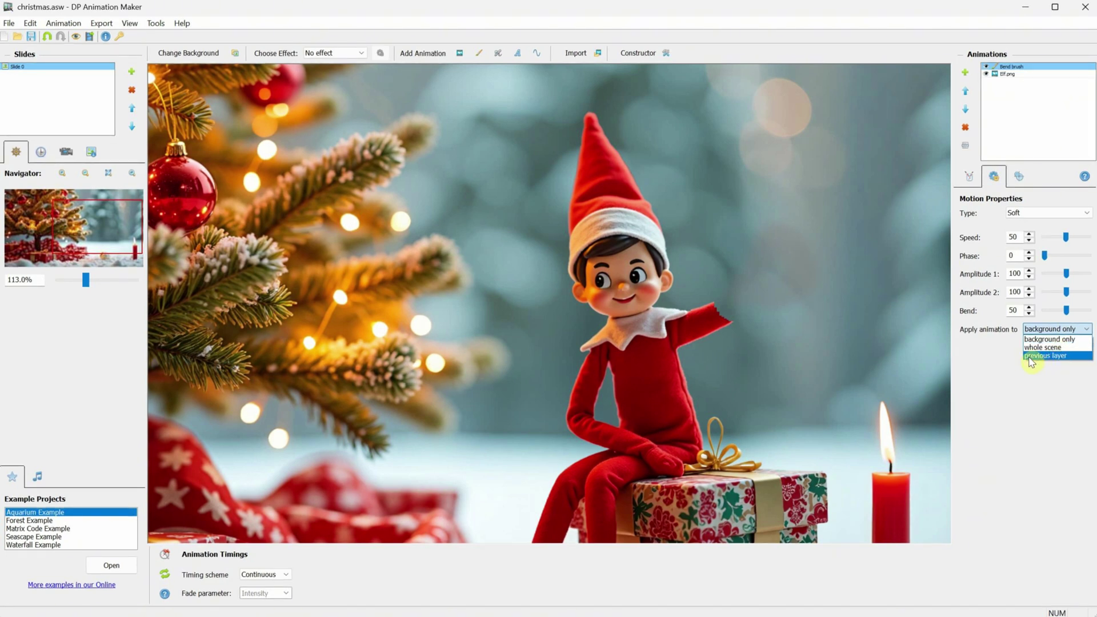
{"action": "left_click", "coordinate": [1041, 356]}
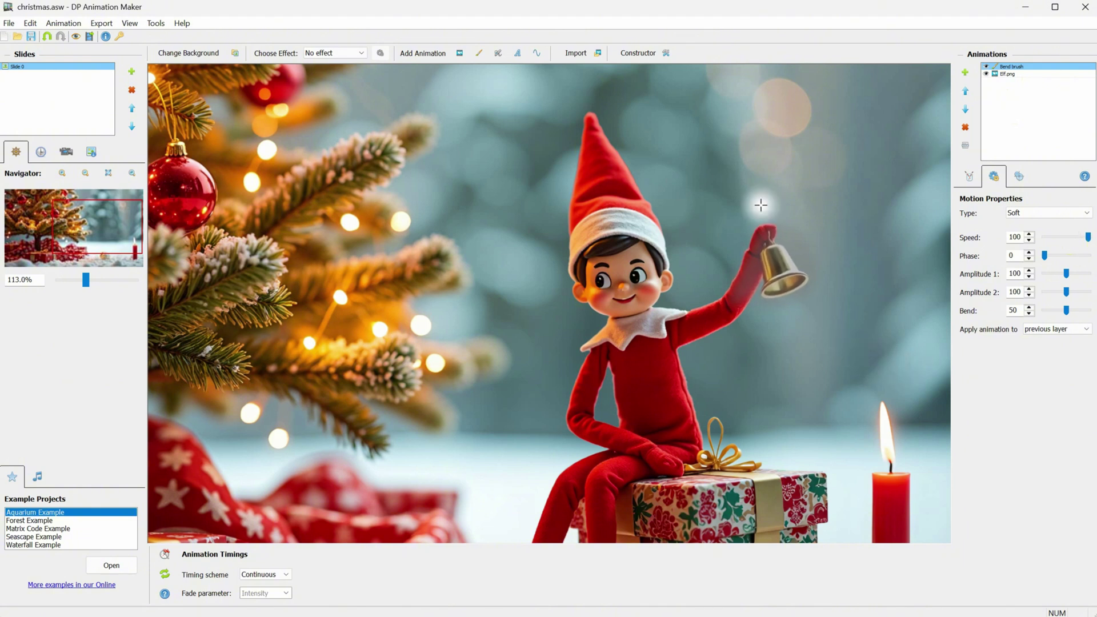
{"action": "left_click", "coordinate": [969, 177]}
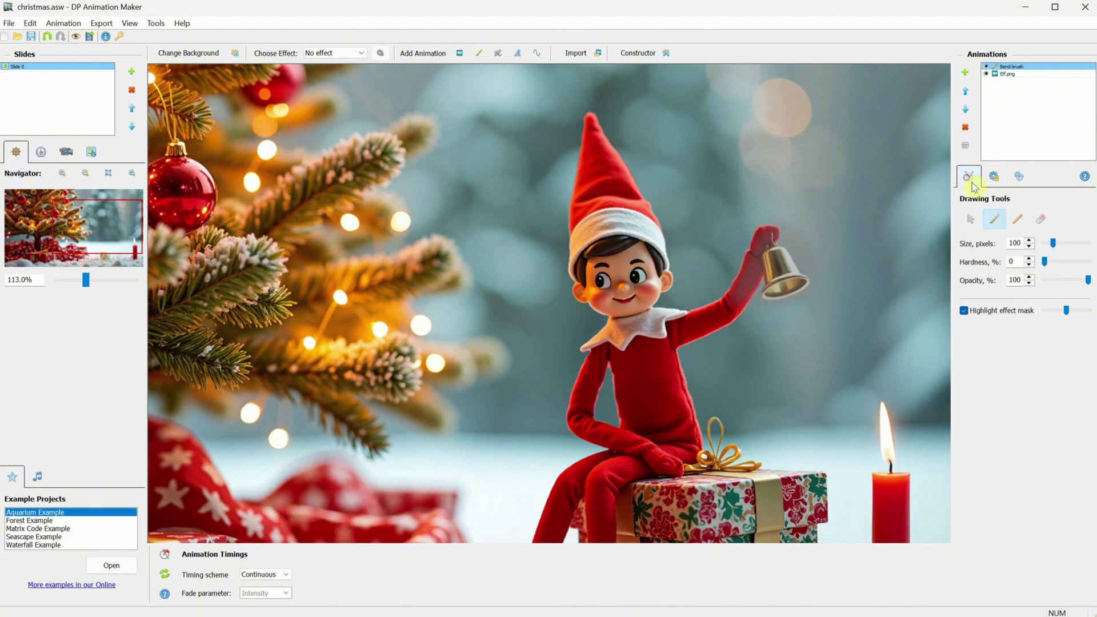
{"action": "left_click", "coordinate": [964, 311]}
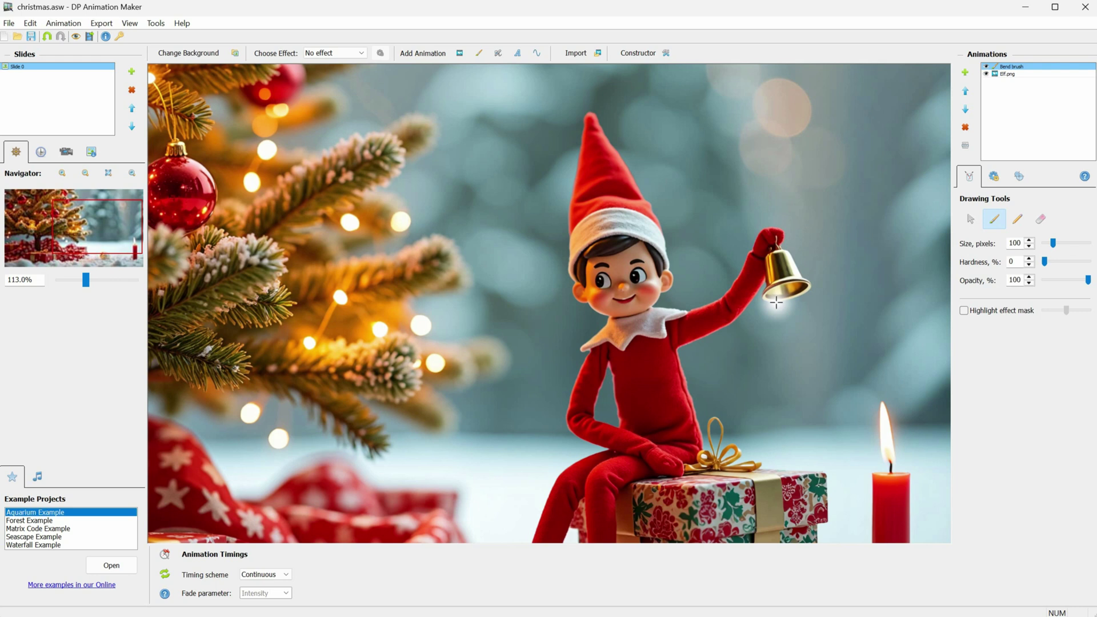
- Set the Bend amount to 0 and the Speed to 150
{"action": "left_click", "coordinate": [995, 178]}
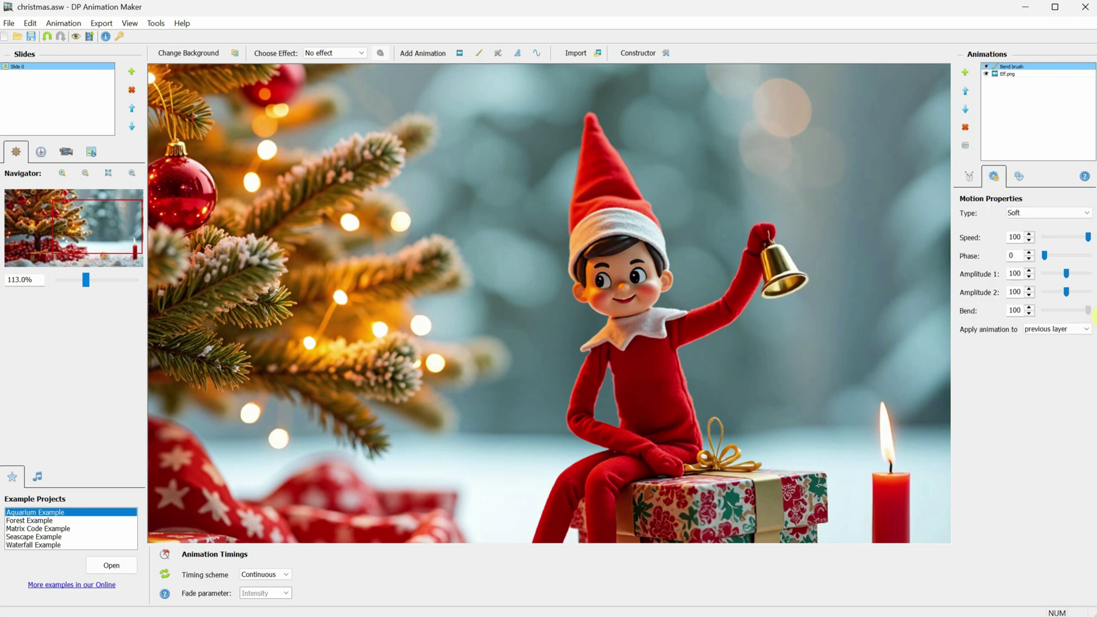
{"action": "left_click_drag", "start_coordinate": [1088, 311], "coordinate": [901, 302]}
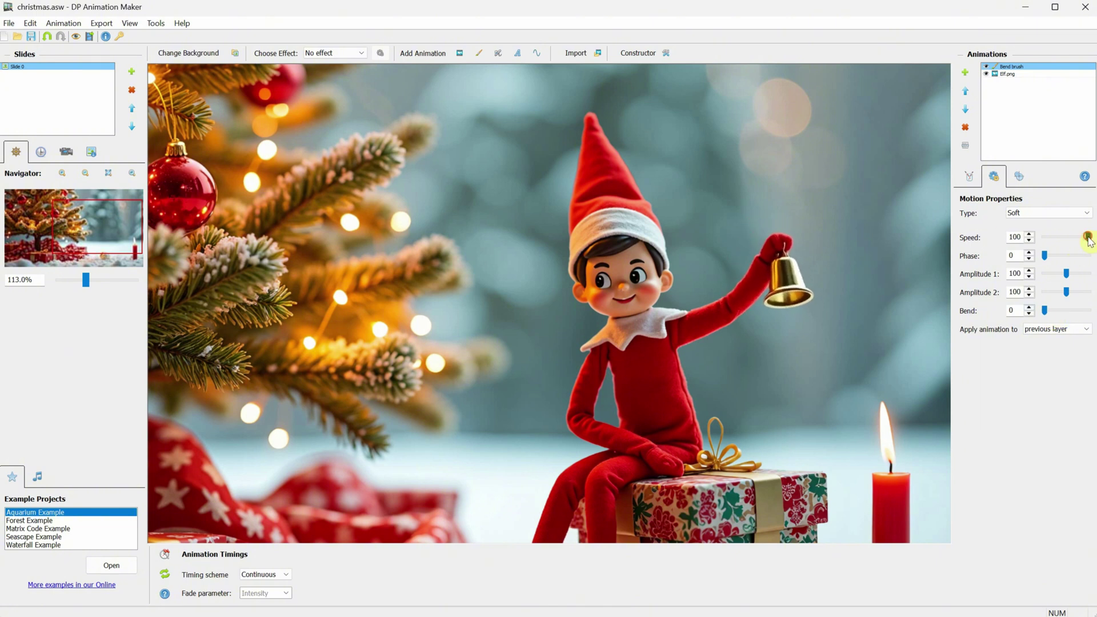
{"action": "left_click_drag", "start_coordinate": [1088, 237], "coordinate": [1049, 241]}
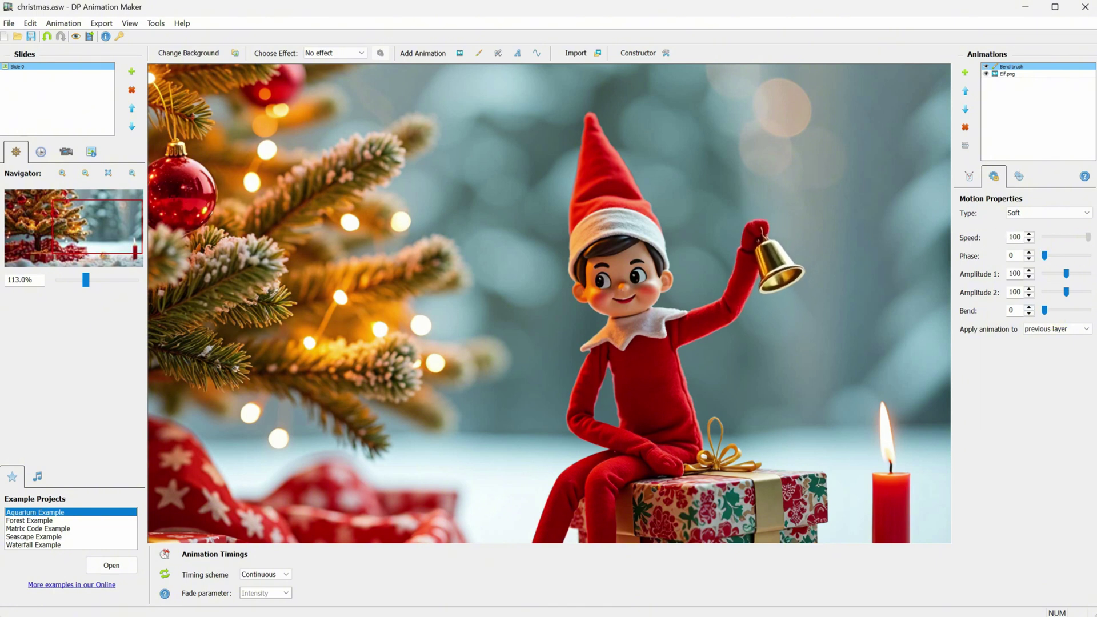
{"action": "double_click", "coordinate": [1010, 236]}
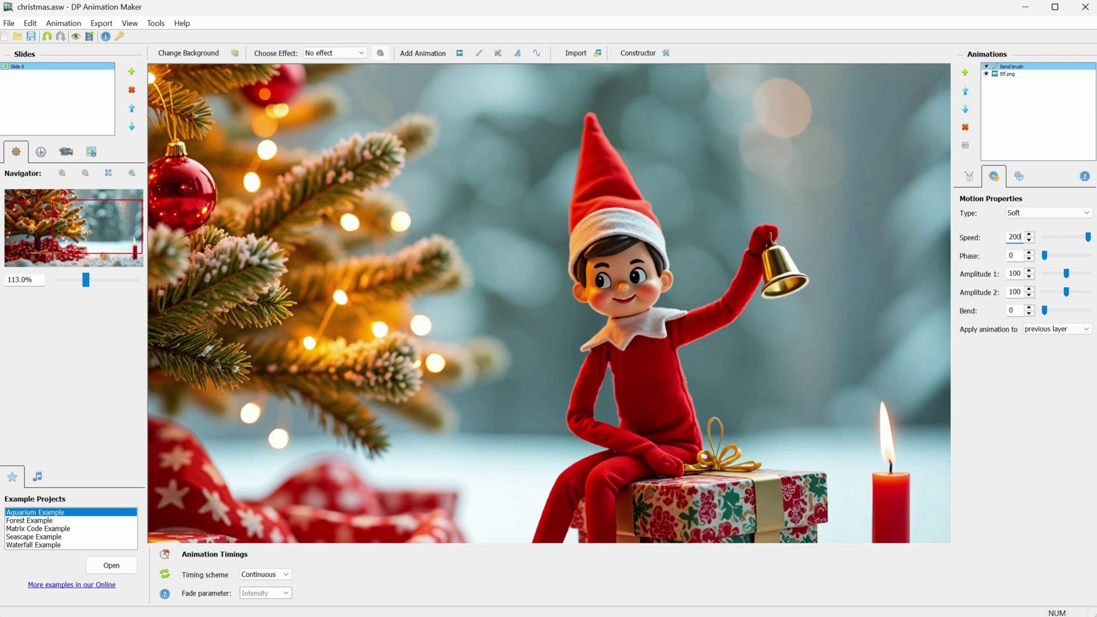
{"action": "left_click", "coordinate": [1066, 273]}
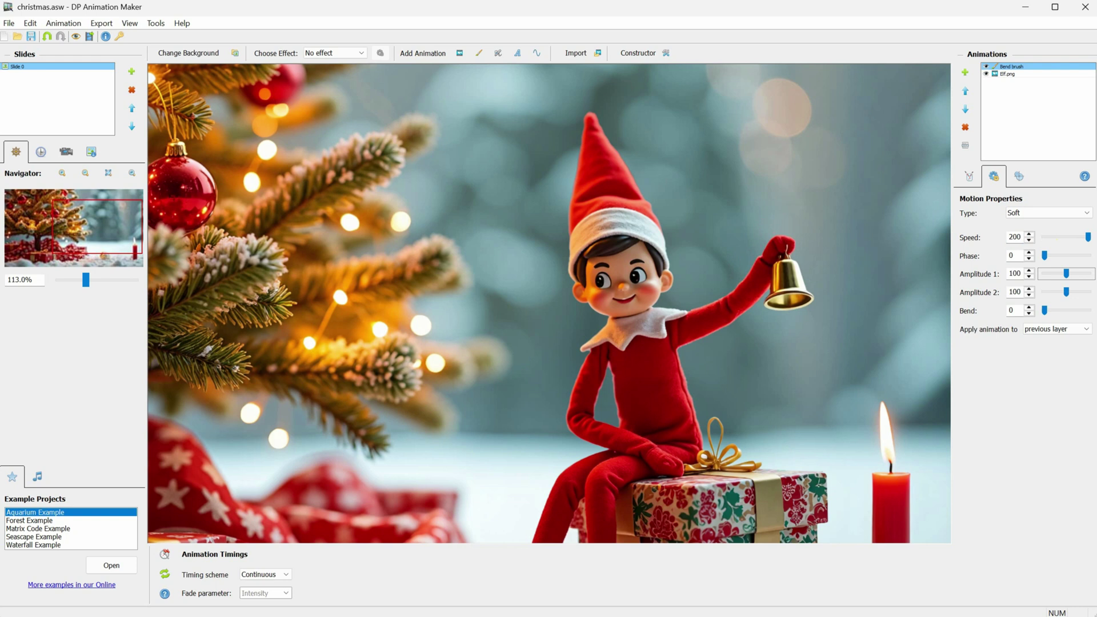
{"action": "left_click", "coordinate": [1016, 237]}
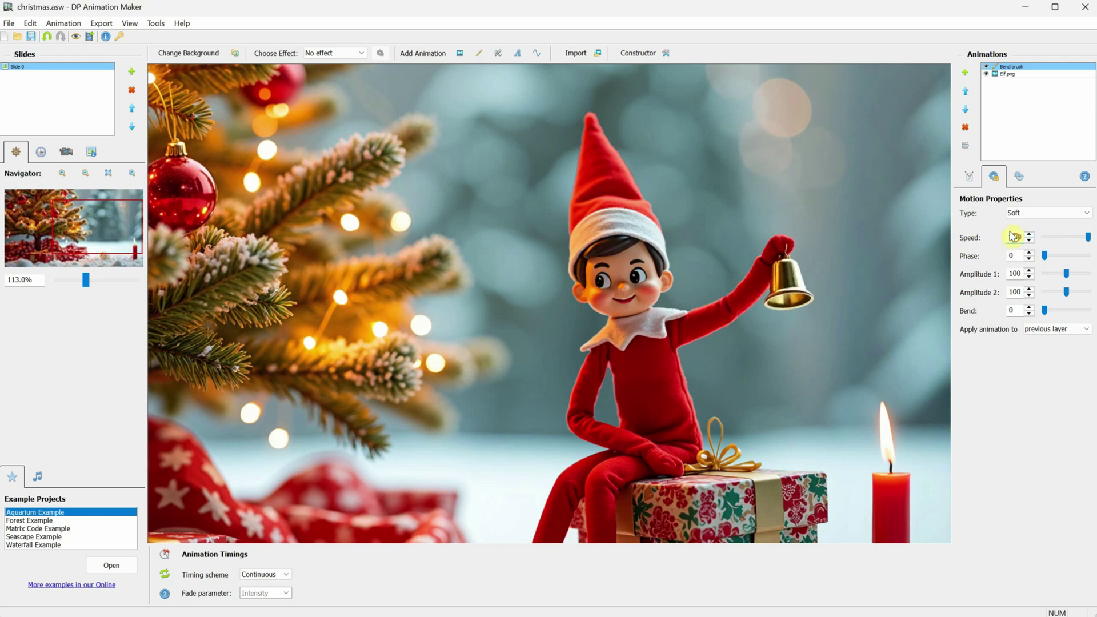
{"action": "type", "text": "15"}
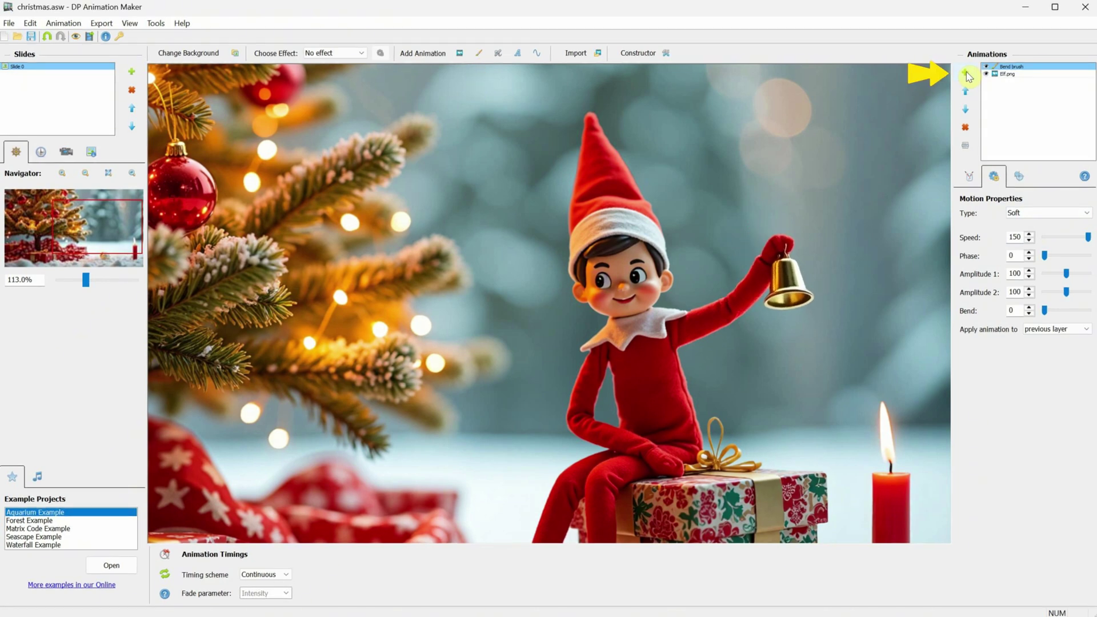
- Add a second Bend brush and move its effect centre onto the elf's arm
{"action": "left_click", "coordinate": [966, 73]}
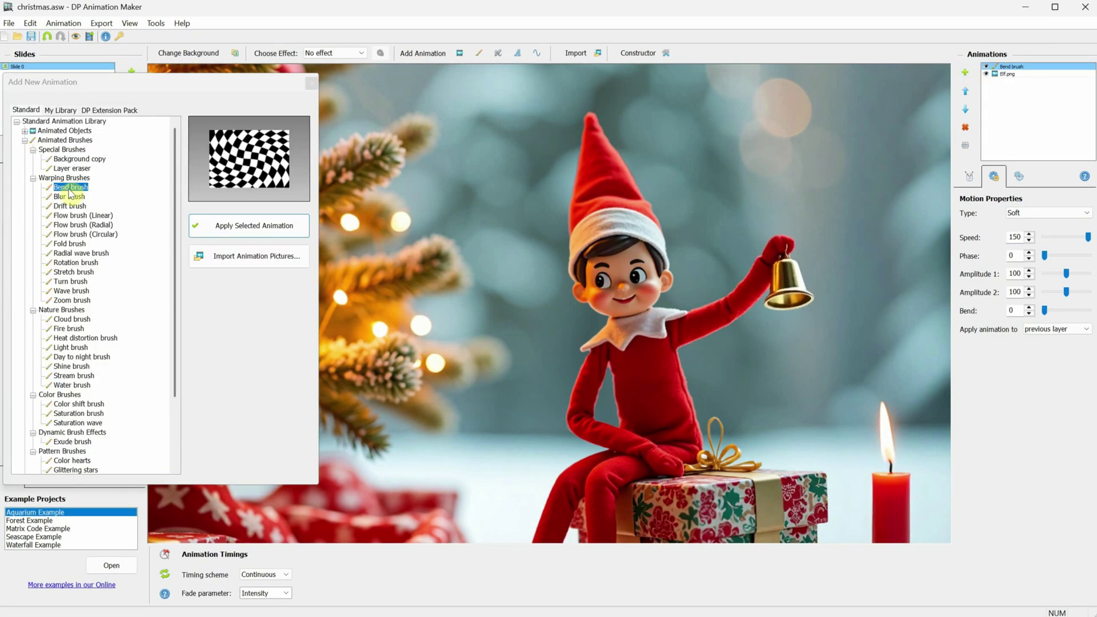
{"action": "left_click", "coordinate": [247, 229]}
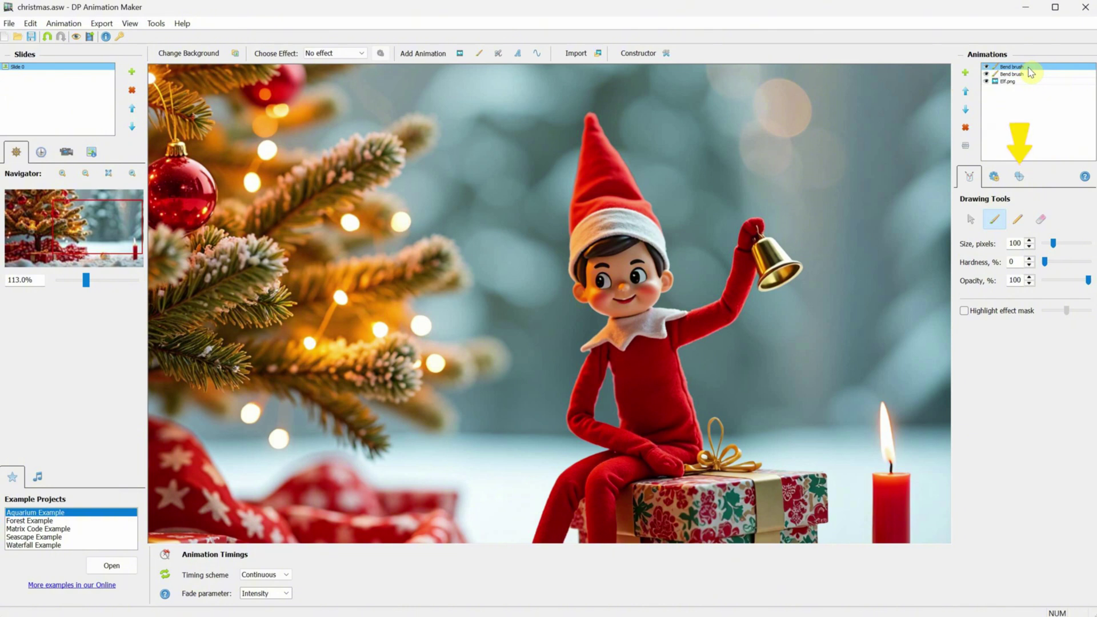
{"action": "left_click", "coordinate": [1019, 175]}
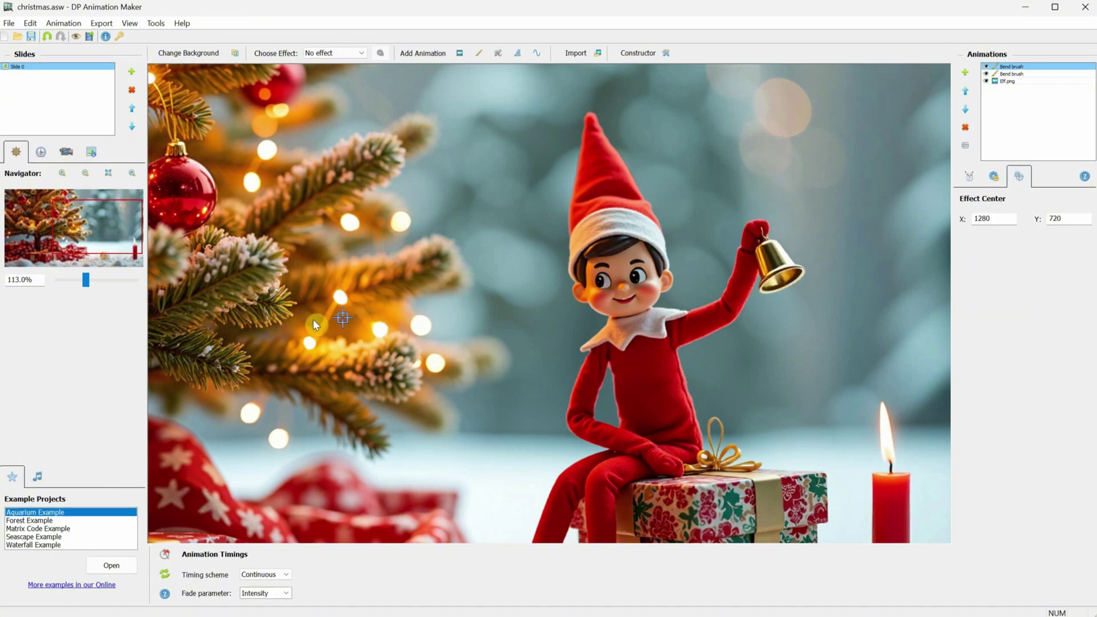
{"action": "mouse_move", "coordinate": [339, 318]}
{"action": "left_mouse_down"}
{"action": "mouse_move", "coordinate": [675, 365]}
{"action": "mouse_move", "coordinate": [669, 334]}
{"action": "left_mouse_up"}
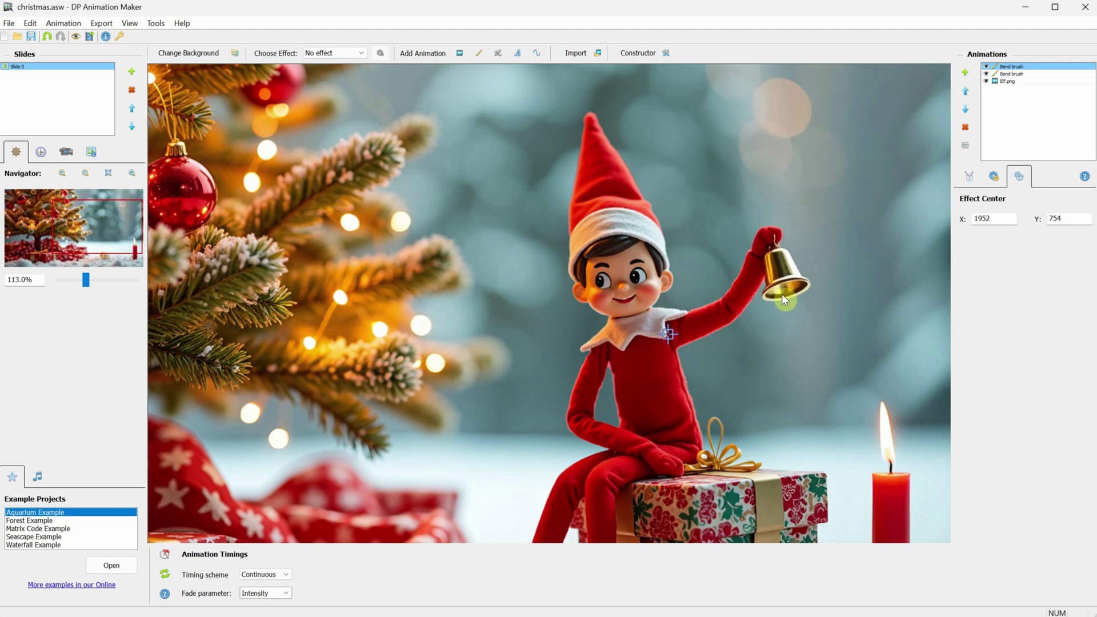
- Set the second Bend brush to act on the previous layer
{"action": "left_click", "coordinate": [970, 179]}
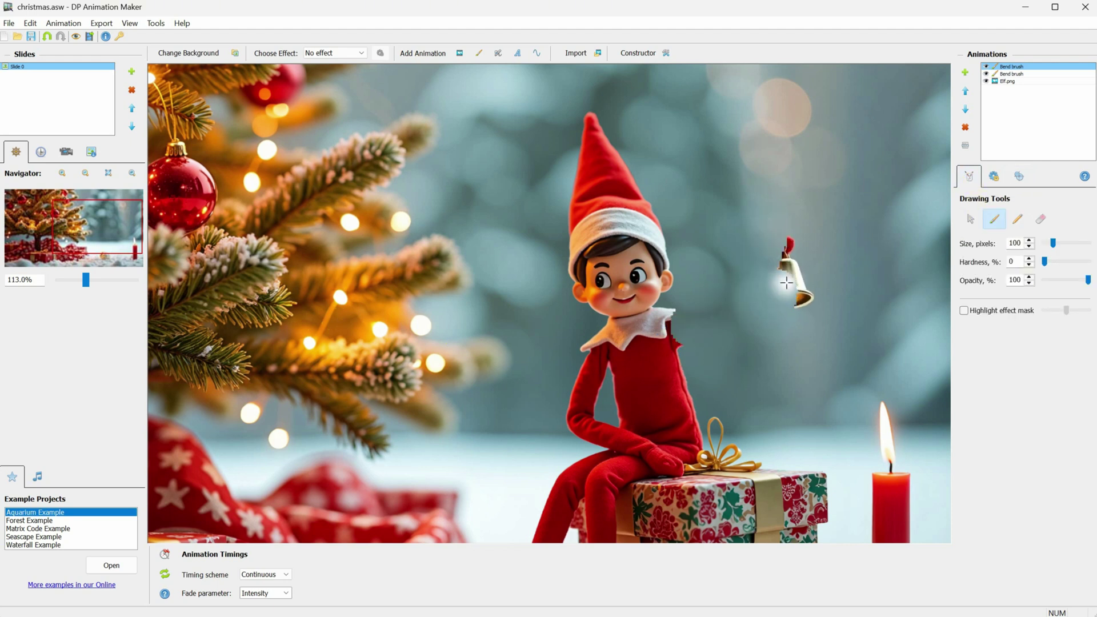
{"action": "left_click", "coordinate": [996, 179]}
{"action": "left_click", "coordinate": [1039, 329]}
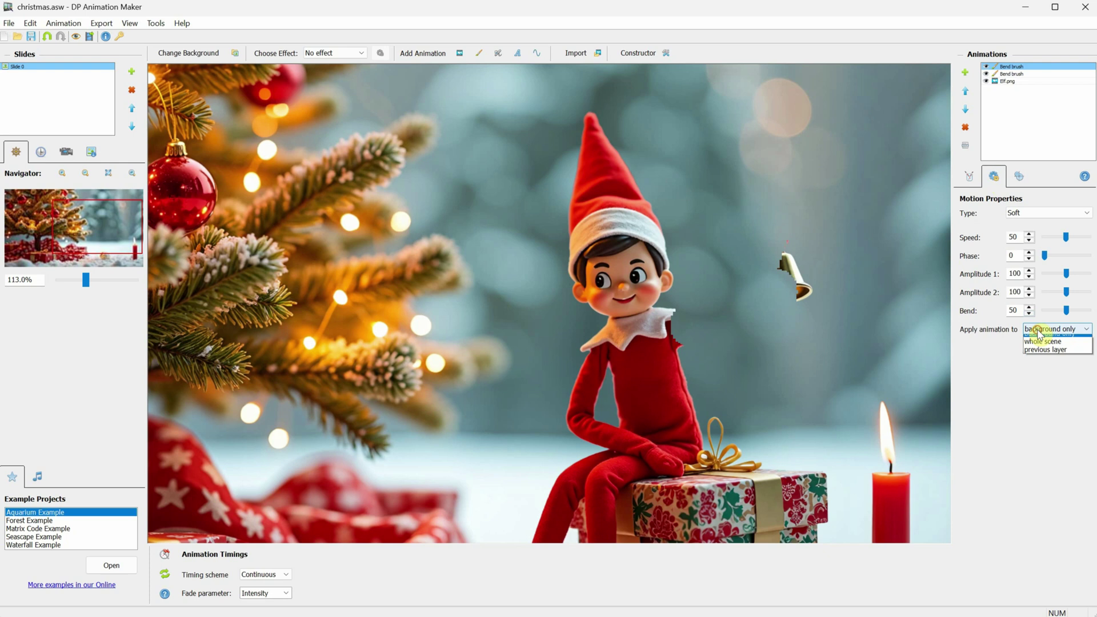
{"action": "left_click", "coordinate": [1043, 356]}
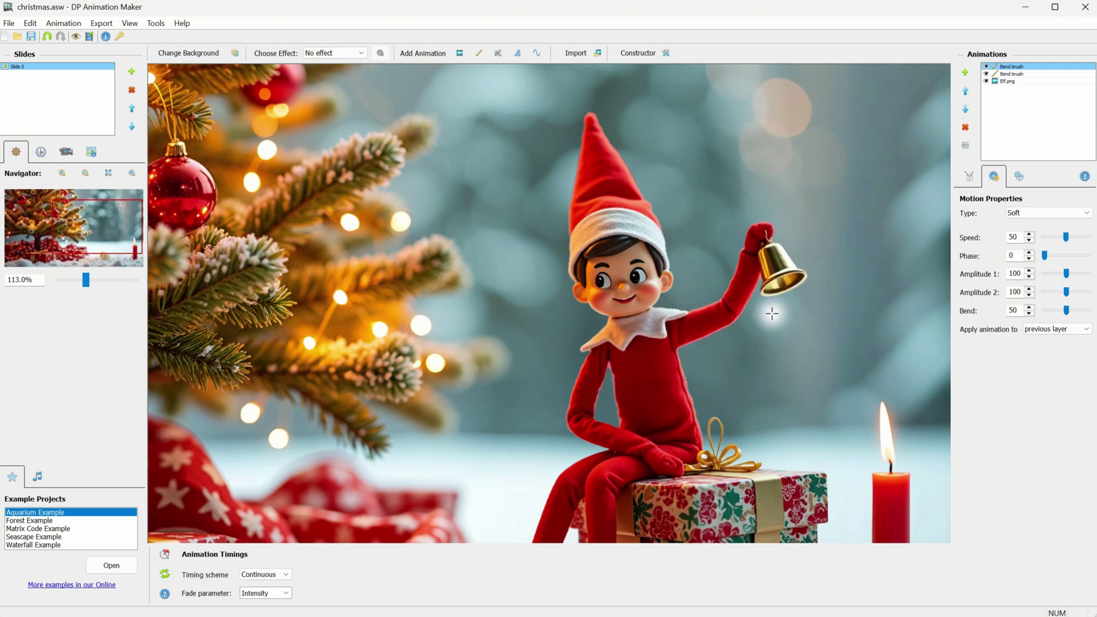
- Turn off the second brush's mask highlight and reduce its Bend from 50 to 0
{"action": "left_click", "coordinate": [969, 176]}
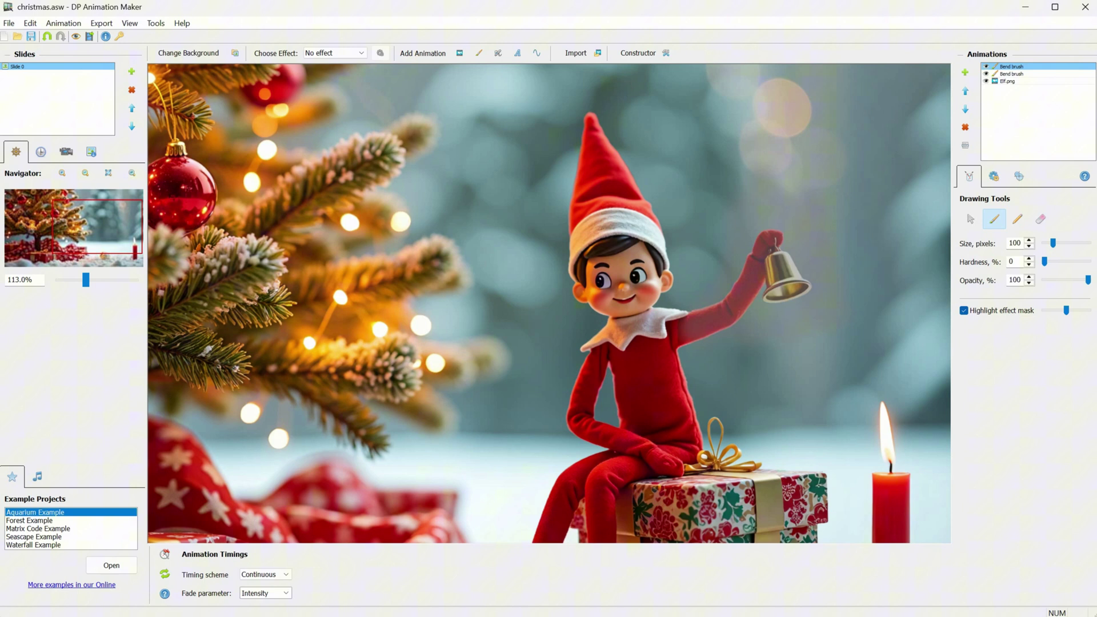
{"action": "left_click_drag", "start_coordinate": [1067, 312], "coordinate": [1073, 312]}
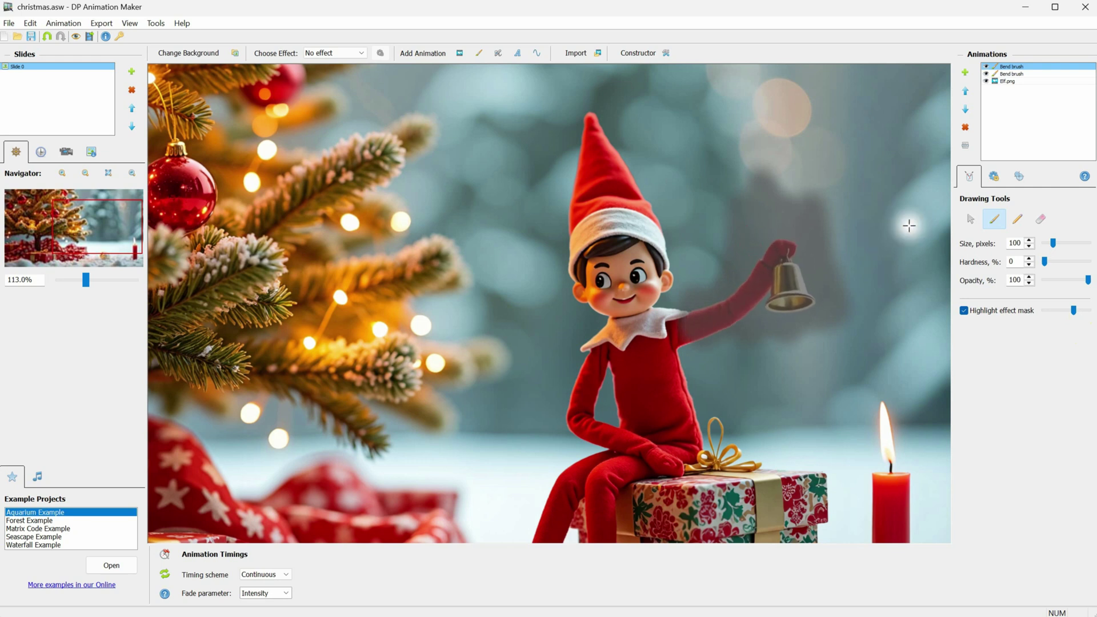
{"action": "left_click", "coordinate": [964, 311]}
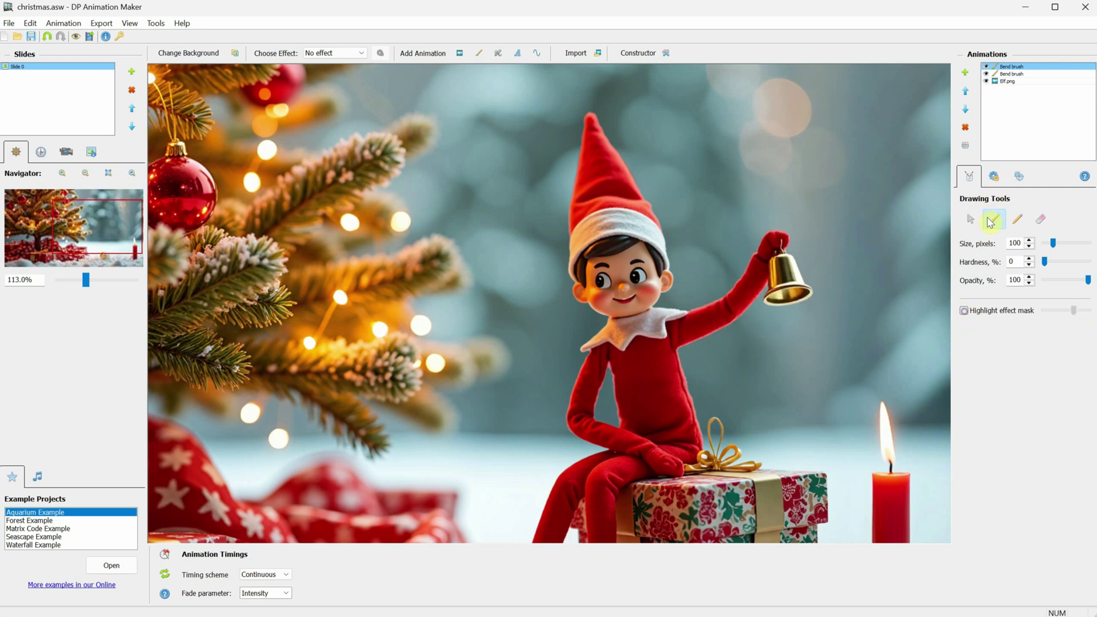
{"action": "left_click", "coordinate": [994, 176]}
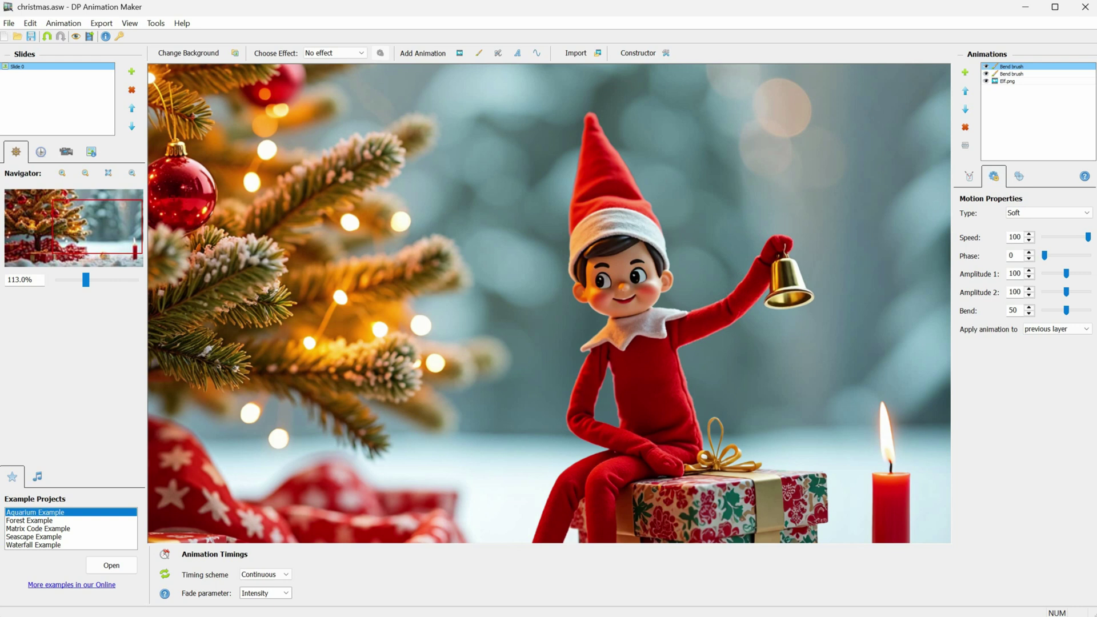
{"action": "double_click", "coordinate": [1007, 236]}
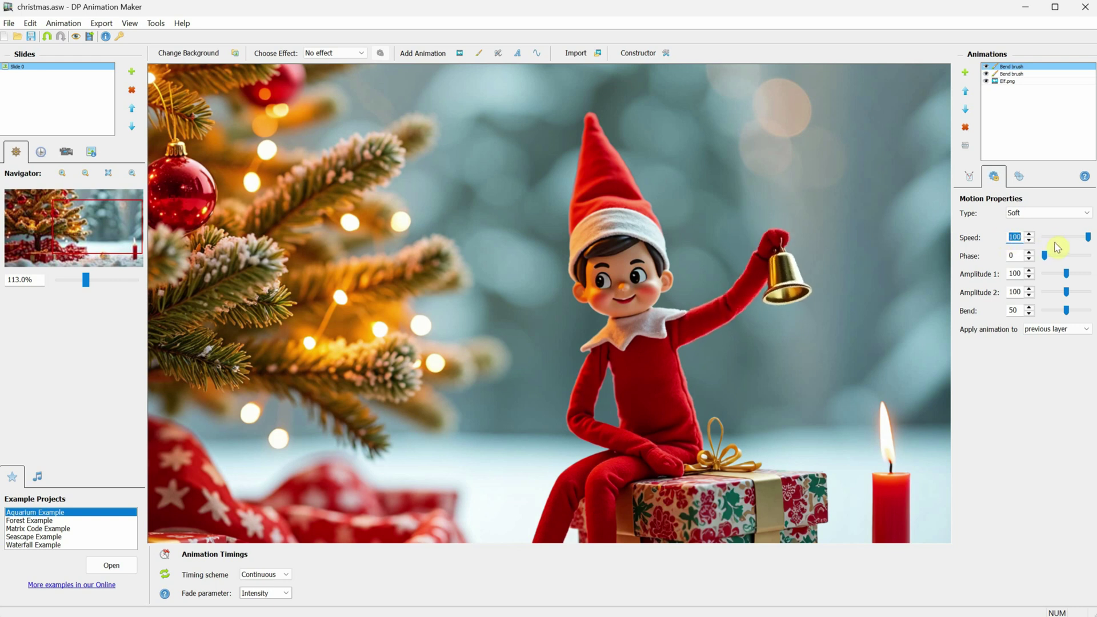
{"action": "left_click_drag", "start_coordinate": [1068, 314], "coordinate": [1031, 317]}
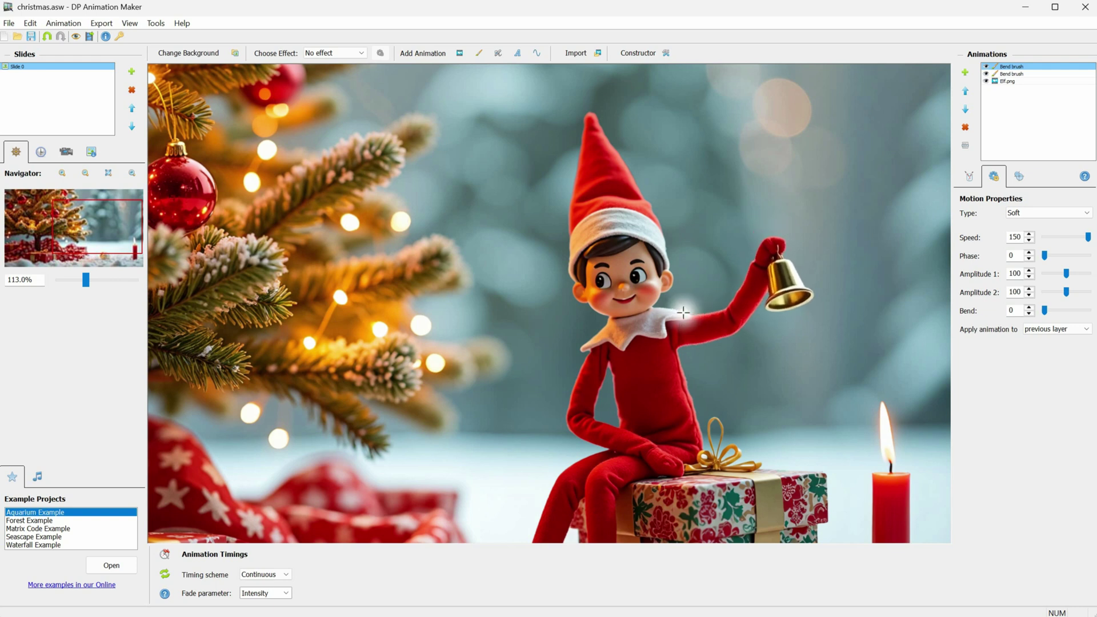
- Set the brush Speed to 150
{"action": "left_click", "coordinate": [1015, 234]}
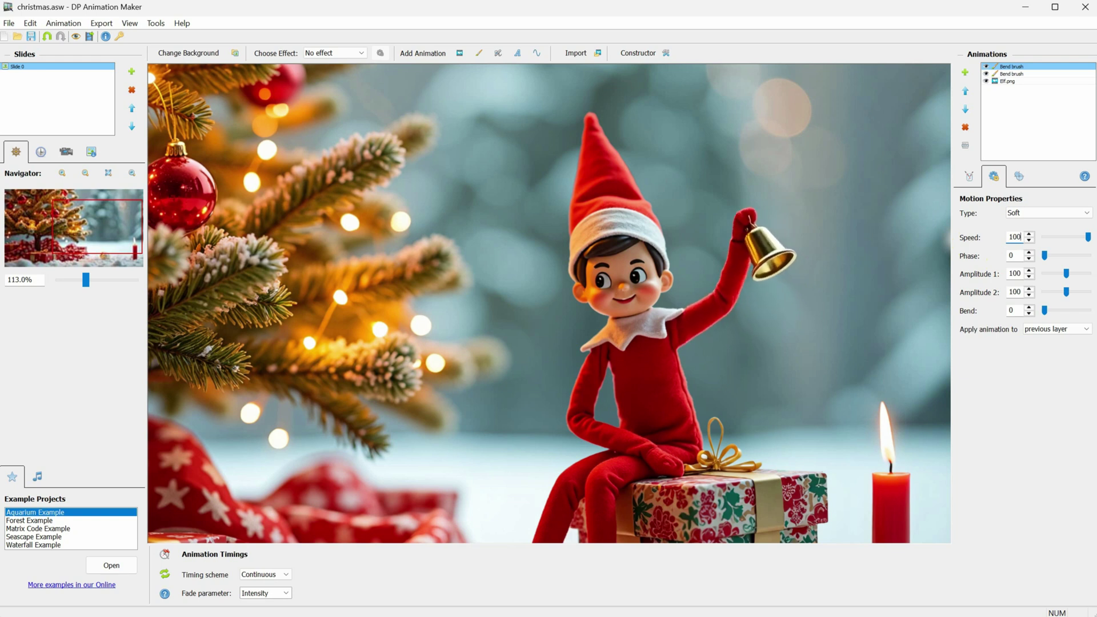
{"action": "type", "text": "150"}
{"action": "left_click", "coordinate": [1052, 311]}
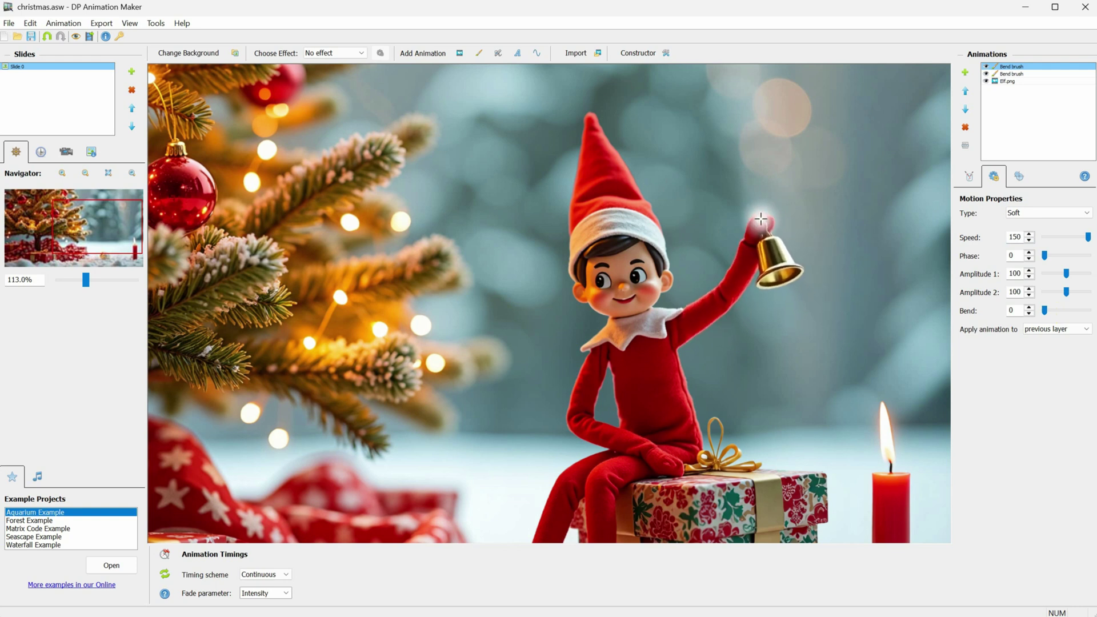
- Select the second Bend brush and toggle its mask highlight on, then off
{"action": "left_click", "coordinate": [1014, 74]}
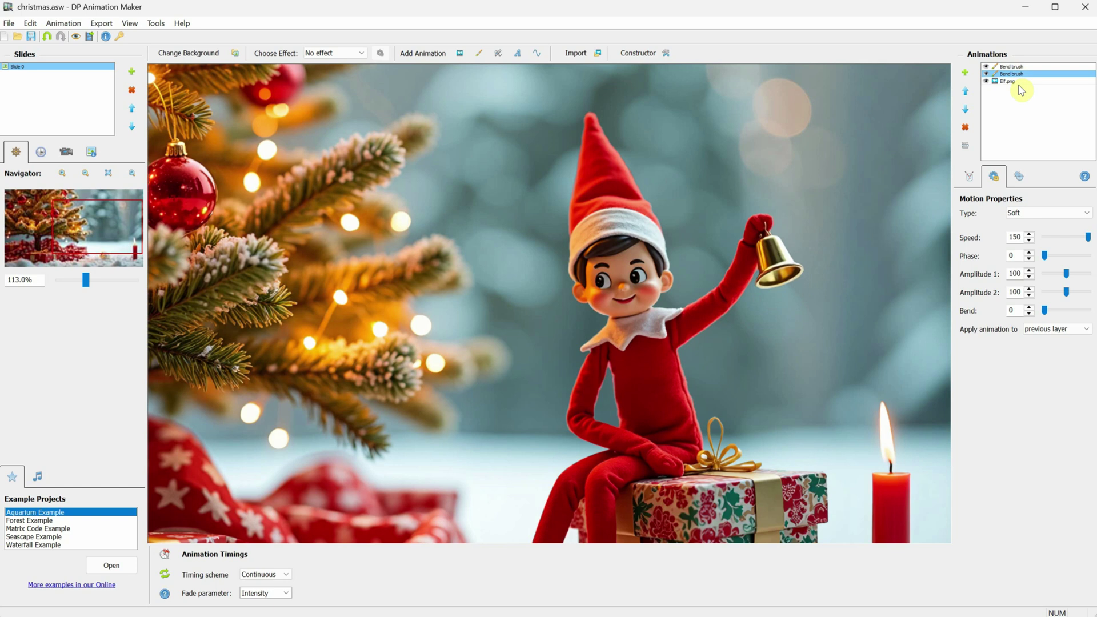
{"action": "left_click", "coordinate": [970, 178]}
{"action": "left_click", "coordinate": [964, 310]}
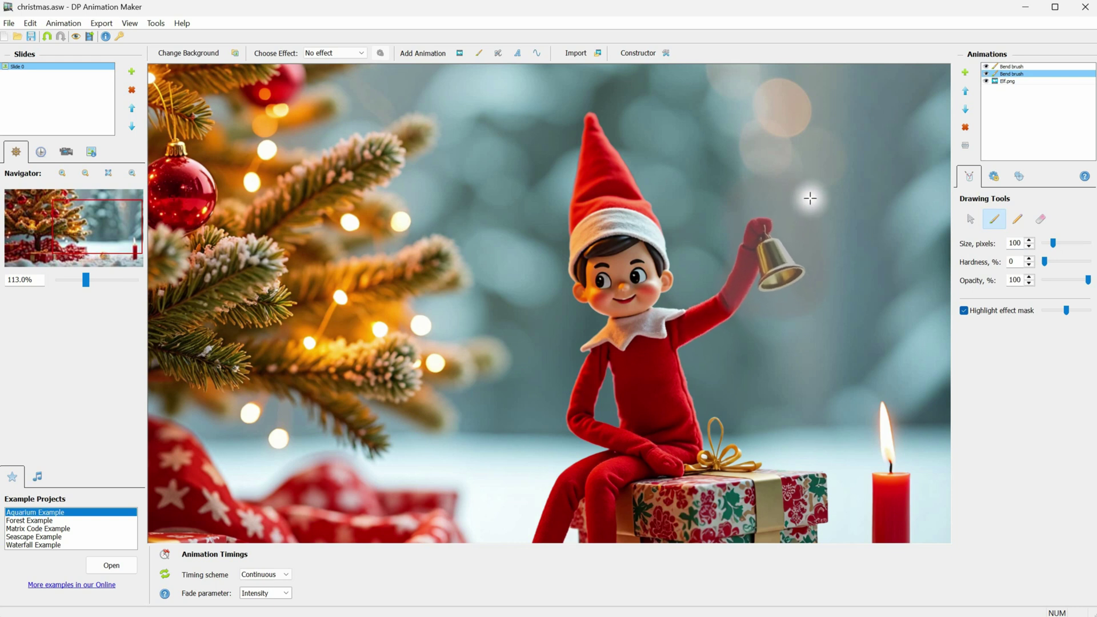
{"action": "left_click", "coordinate": [964, 310]}
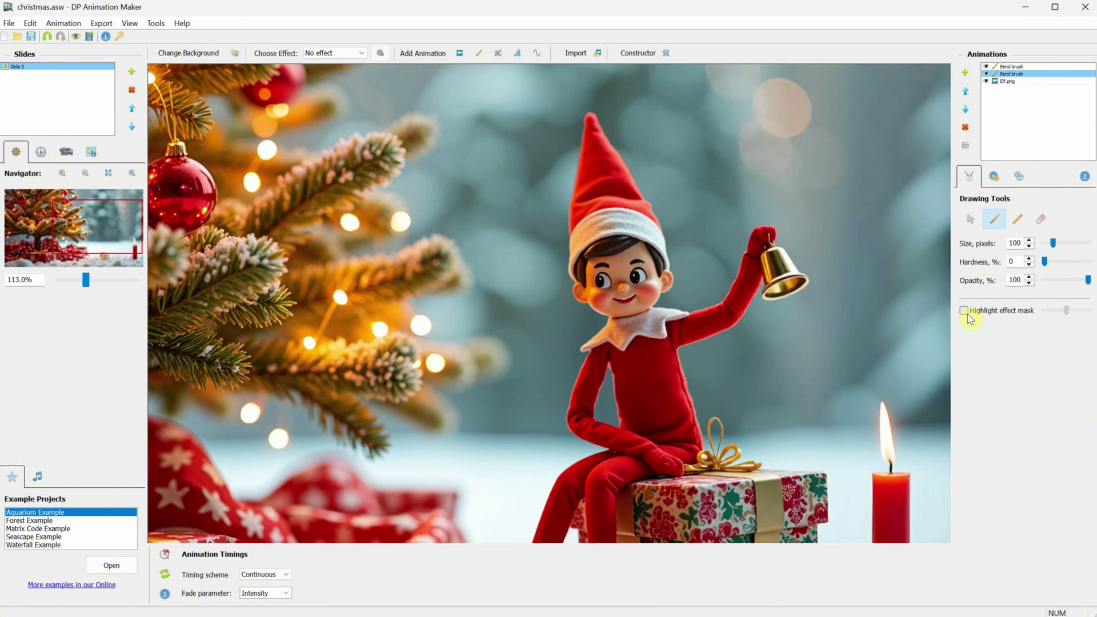
- Add a third Bend brush to the scene from the animation library
{"action": "left_click", "coordinate": [1013, 67]}
{"action": "left_click", "coordinate": [964, 72]}
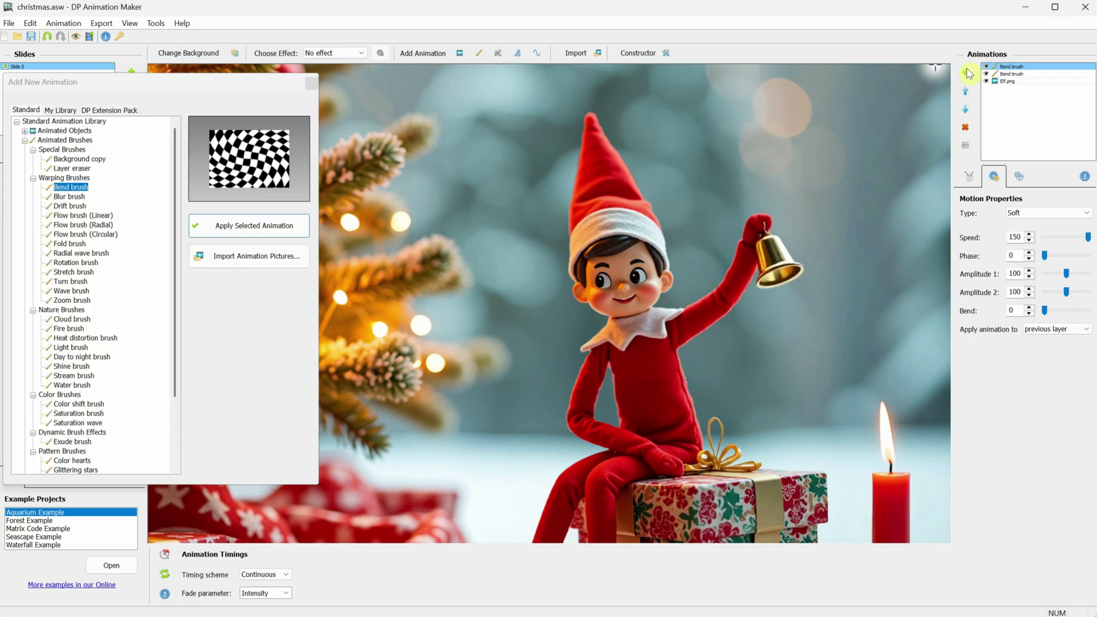
{"action": "left_click", "coordinate": [227, 228]}
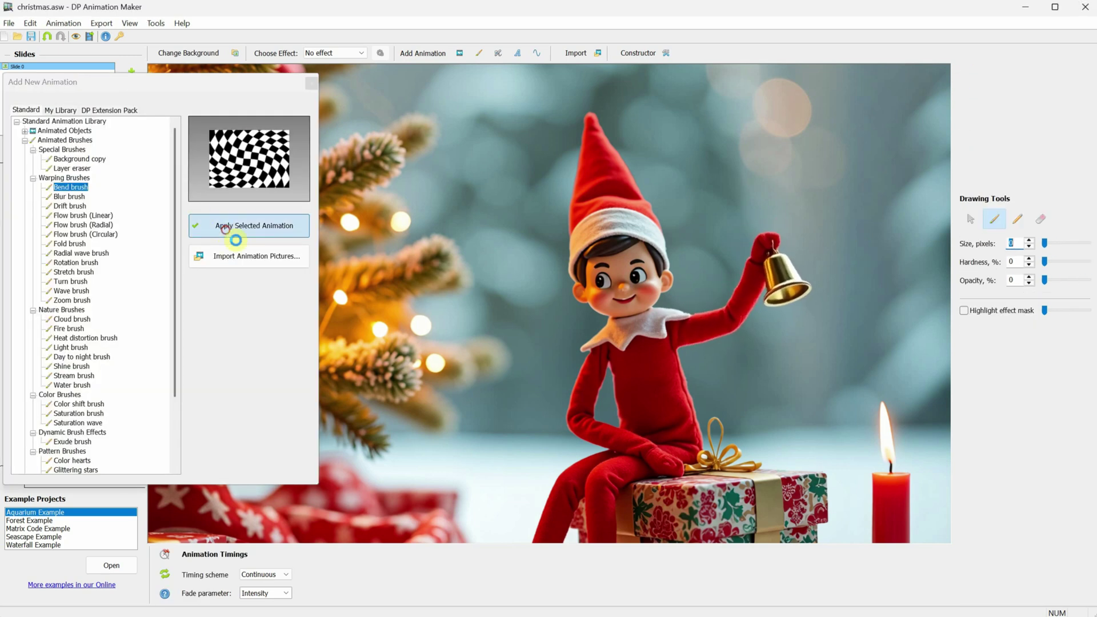
{"action": "left_click", "coordinate": [311, 83]}
- Centre the new Bend effect on the elf's collar (X 1875, Y 727) and mask the head
{"action": "left_click", "coordinate": [1019, 176]}
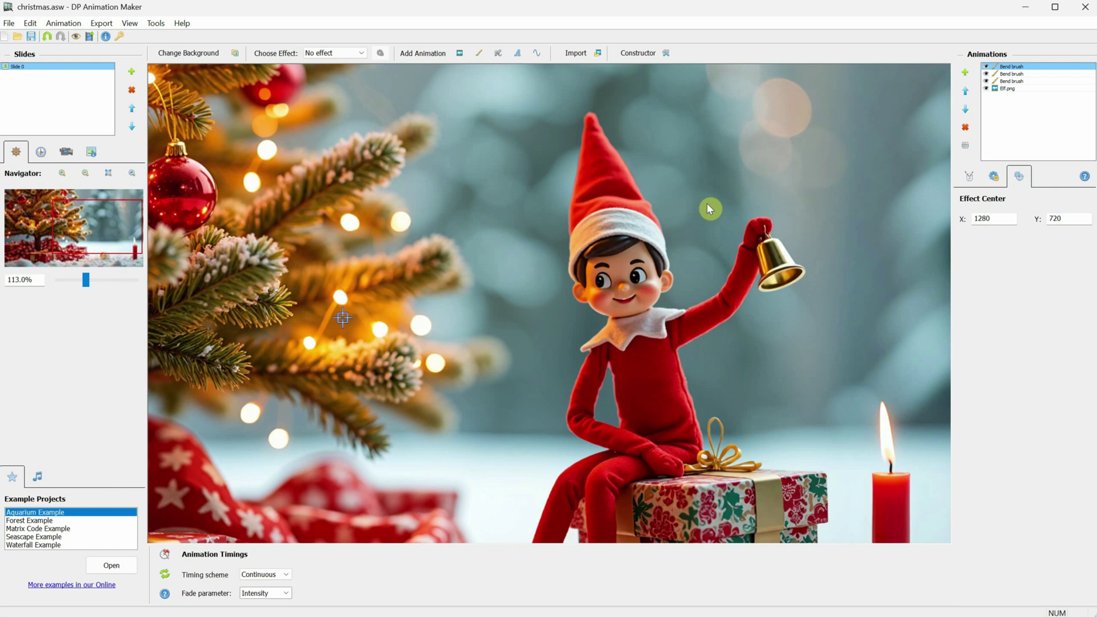
{"action": "left_click", "coordinate": [631, 325]}
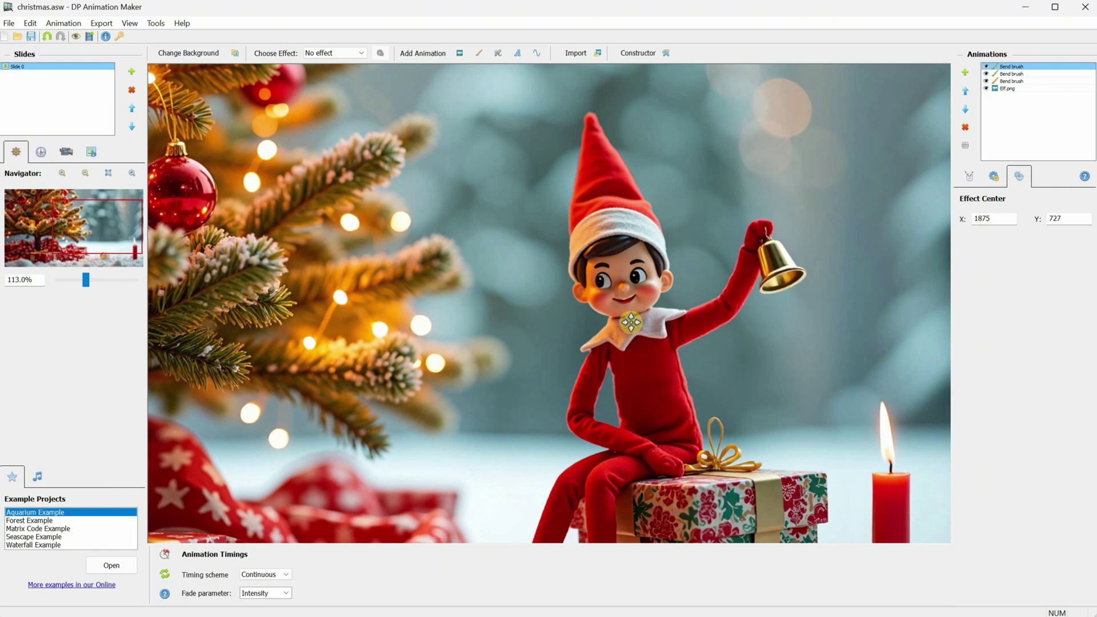
{"action": "left_click", "coordinate": [972, 177]}
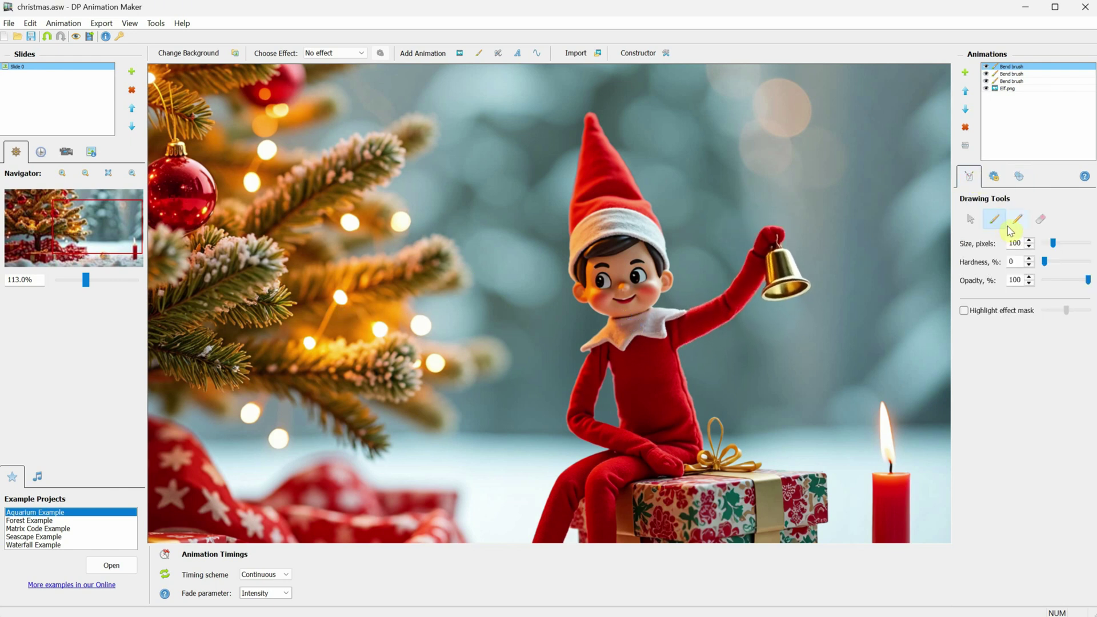
{"action": "mouse_move", "coordinate": [723, 255]}
{"action": "left_mouse_down"}
{"action": "mouse_move", "coordinate": [629, 259]}
{"action": "mouse_move", "coordinate": [598, 149]}
{"action": "left_mouse_up"}
- Make the third Bend brush act only on the previous layer
{"action": "left_click", "coordinate": [994, 176]}
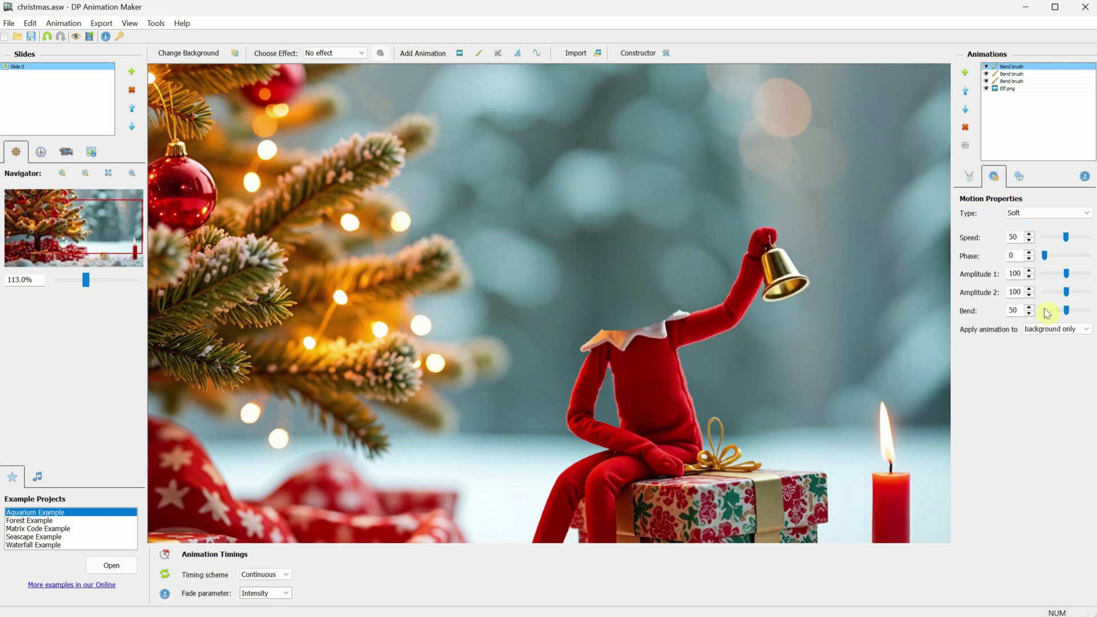
{"action": "left_click", "coordinate": [1054, 329]}
{"action": "left_click", "coordinate": [1046, 356]}
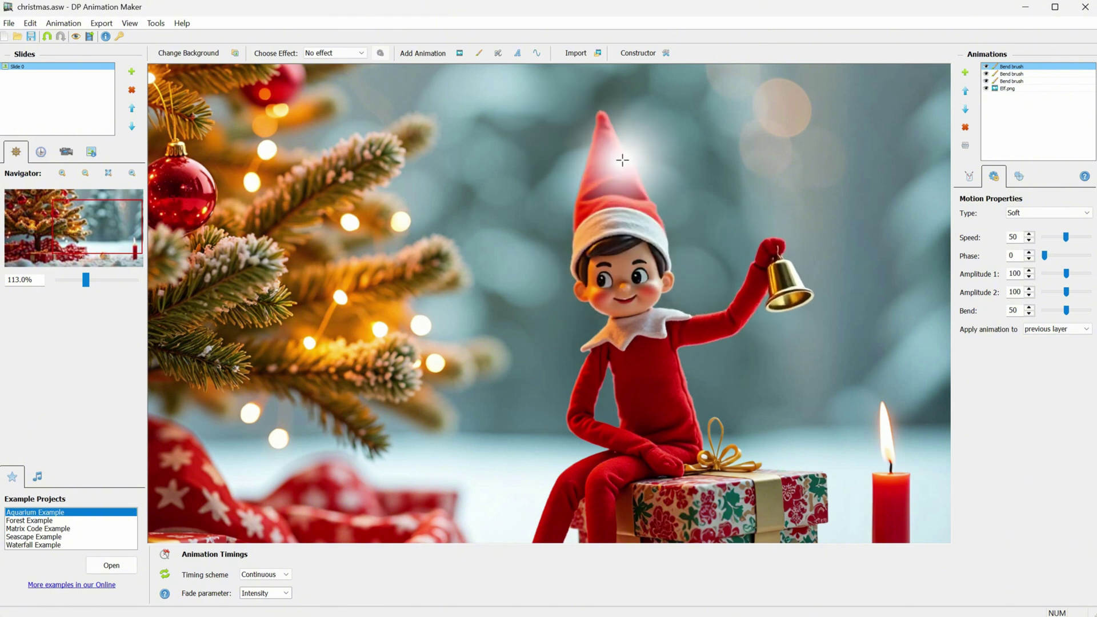
- Set the head Bend brush to Amplitudes 41 and 29, Speed 100 and Bend 41
{"action": "left_click", "coordinate": [969, 176]}
{"action": "left_click", "coordinate": [994, 179]}
{"action": "left_click_drag", "start_coordinate": [1066, 310], "coordinate": [1043, 311]}
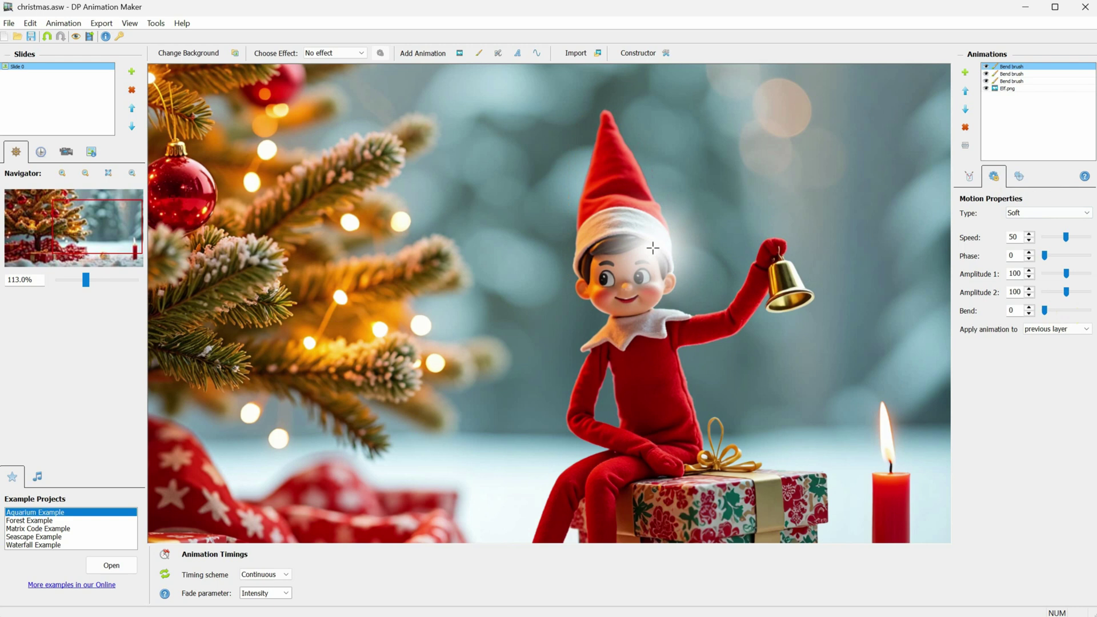
{"action": "left_click", "coordinate": [970, 176]}
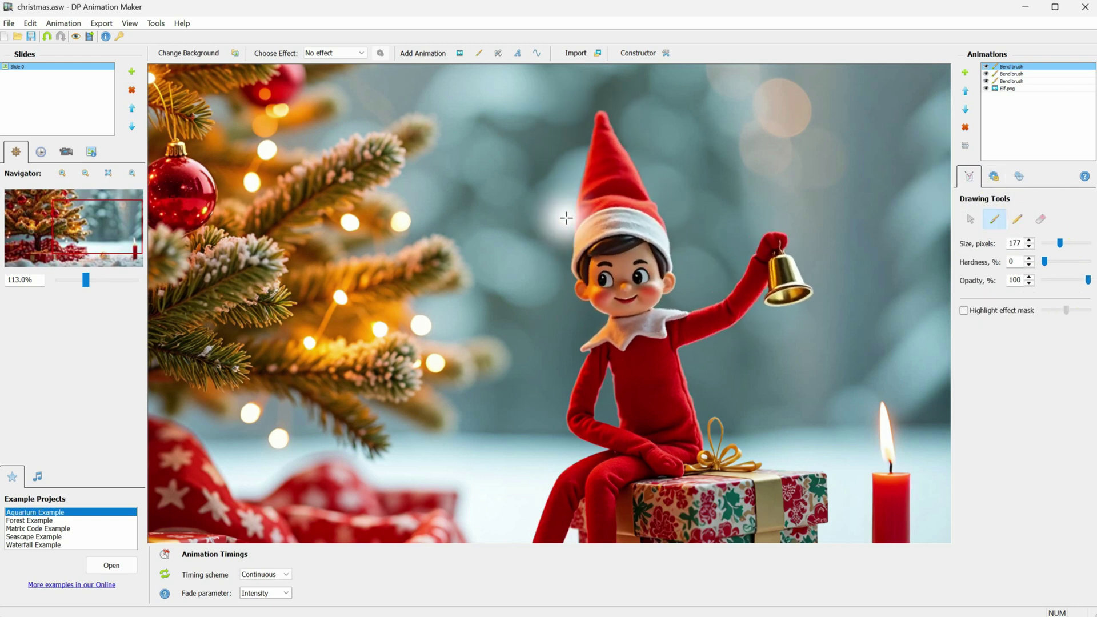
{"action": "left_click", "coordinate": [993, 177]}
{"action": "left_click_drag", "start_coordinate": [1066, 275], "coordinate": [1032, 291]}
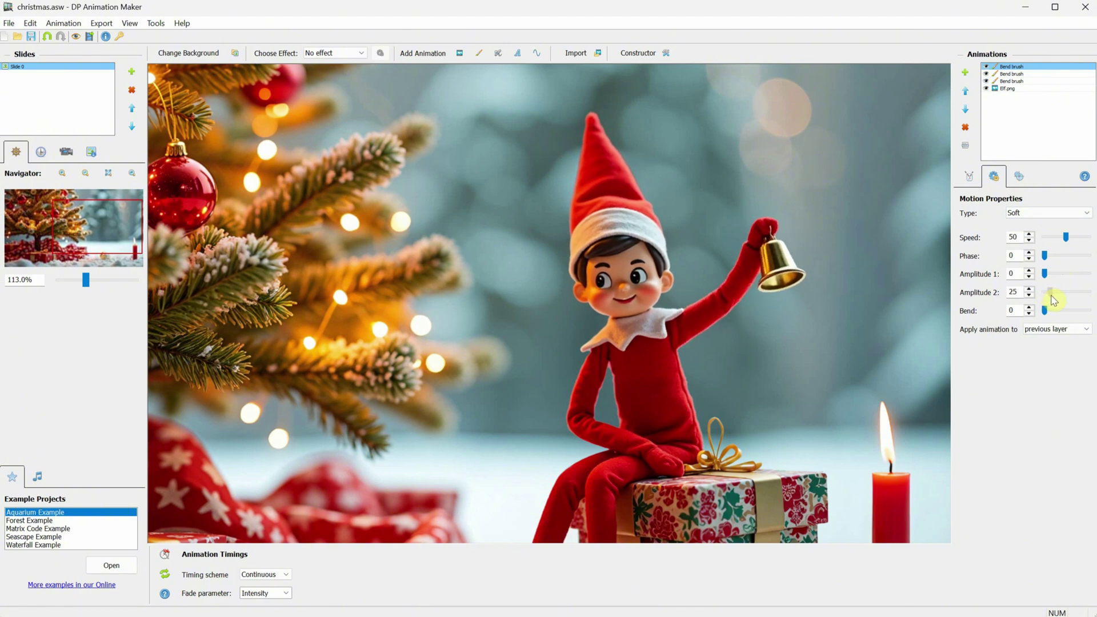
{"action": "left_click_drag", "start_coordinate": [1053, 277], "coordinate": [1056, 279]}
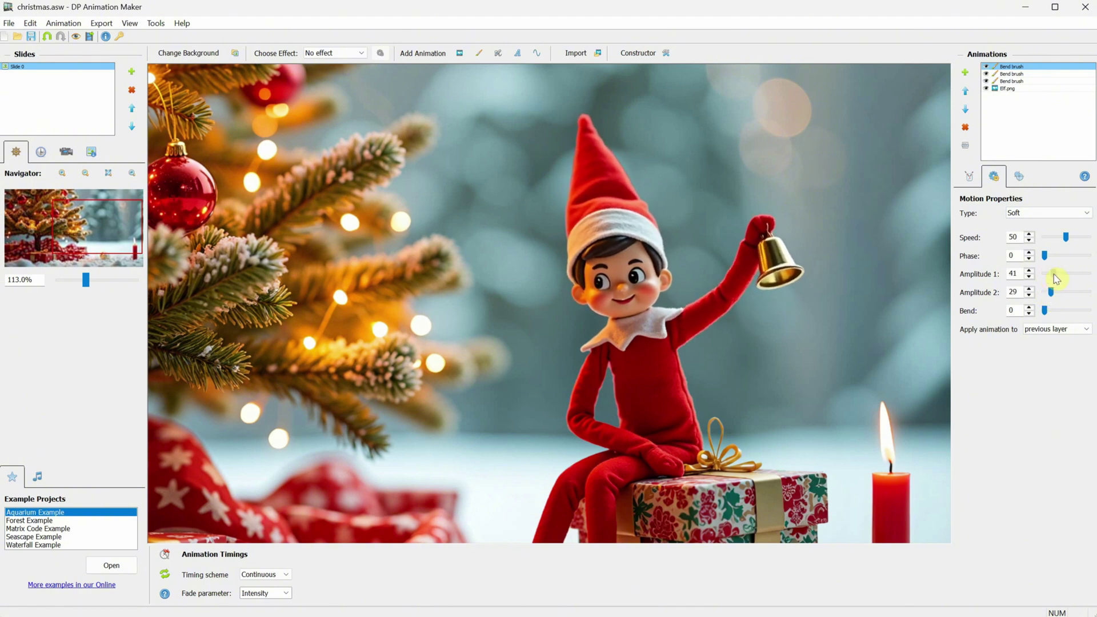
{"action": "double_click", "coordinate": [1011, 237]}
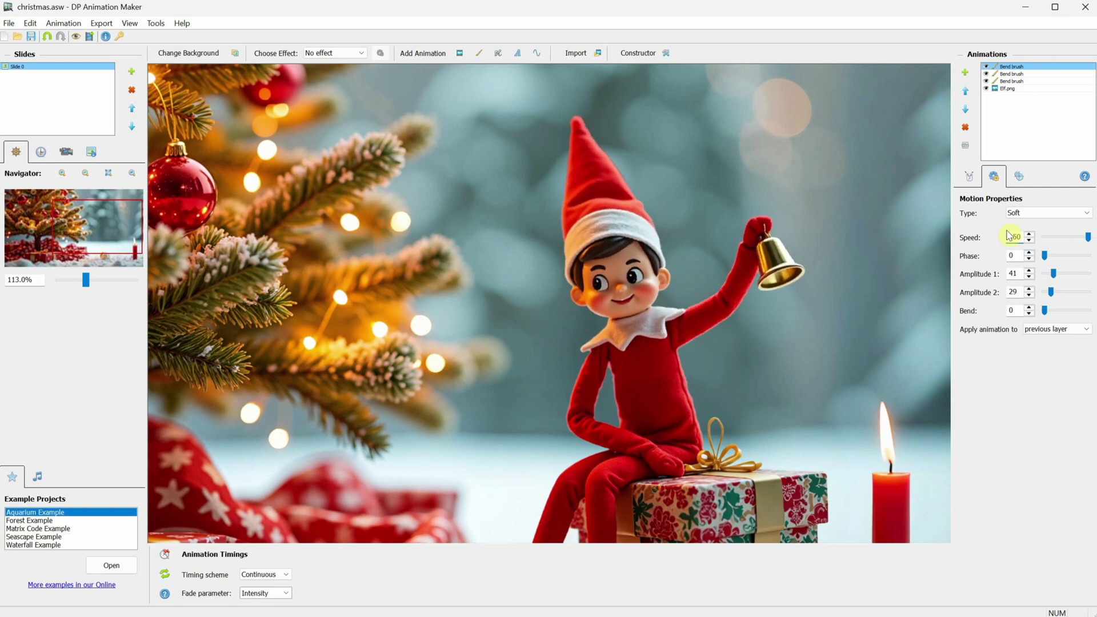
{"action": "type", "text": "100"}
{"action": "left_click_drag", "start_coordinate": [1044, 310], "coordinate": [1063, 311]}
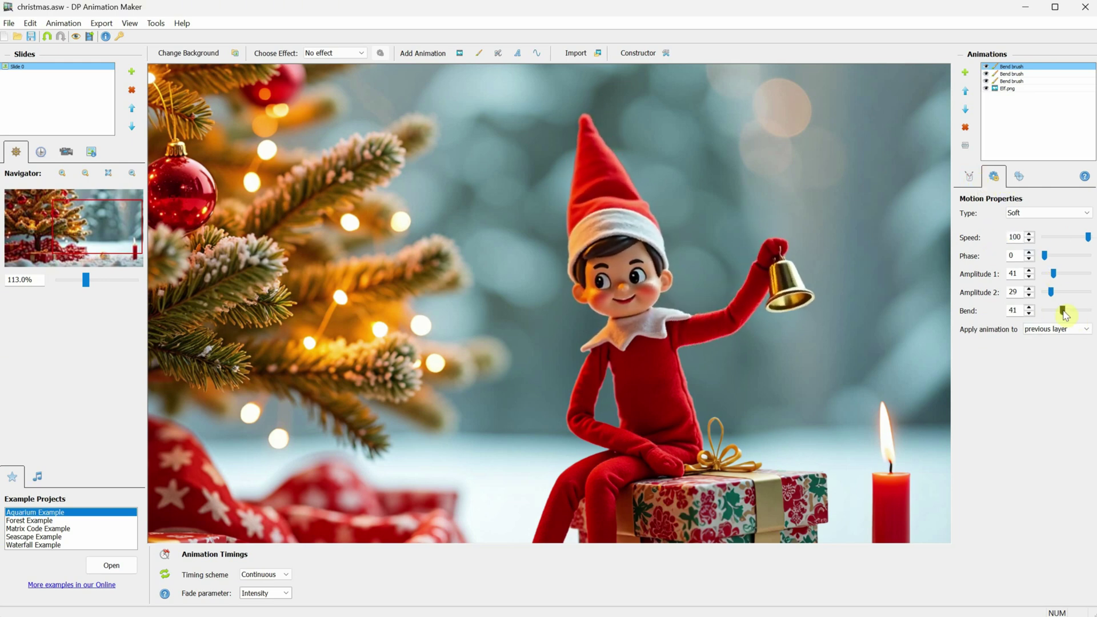
- Add a fourth Bend brush from the animation library
{"action": "left_click", "coordinate": [965, 73]}
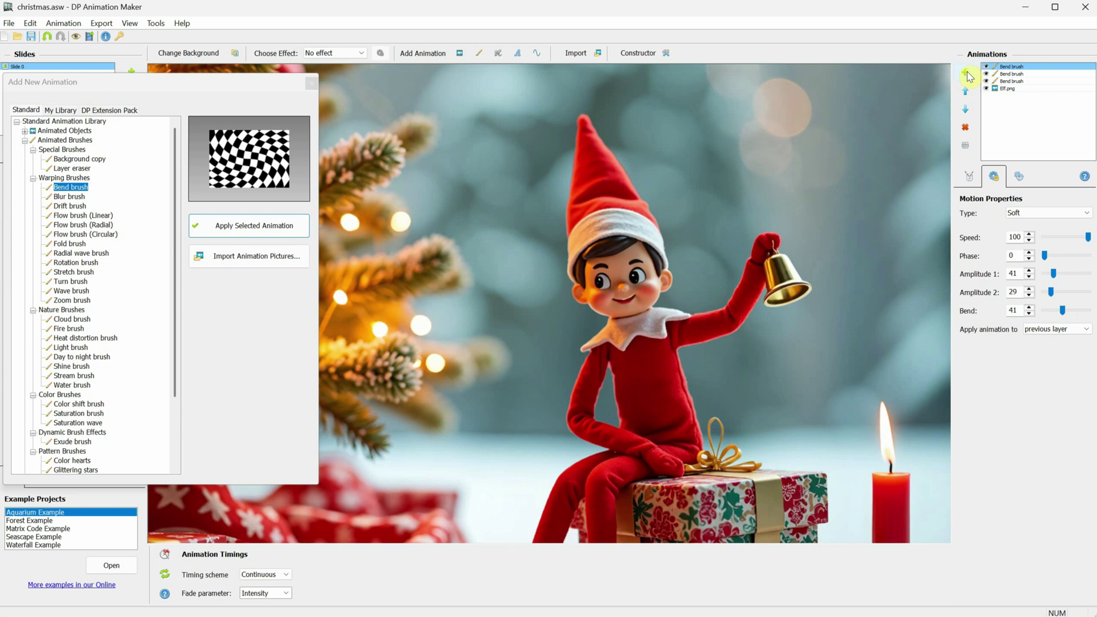
{"action": "left_click", "coordinate": [256, 227]}
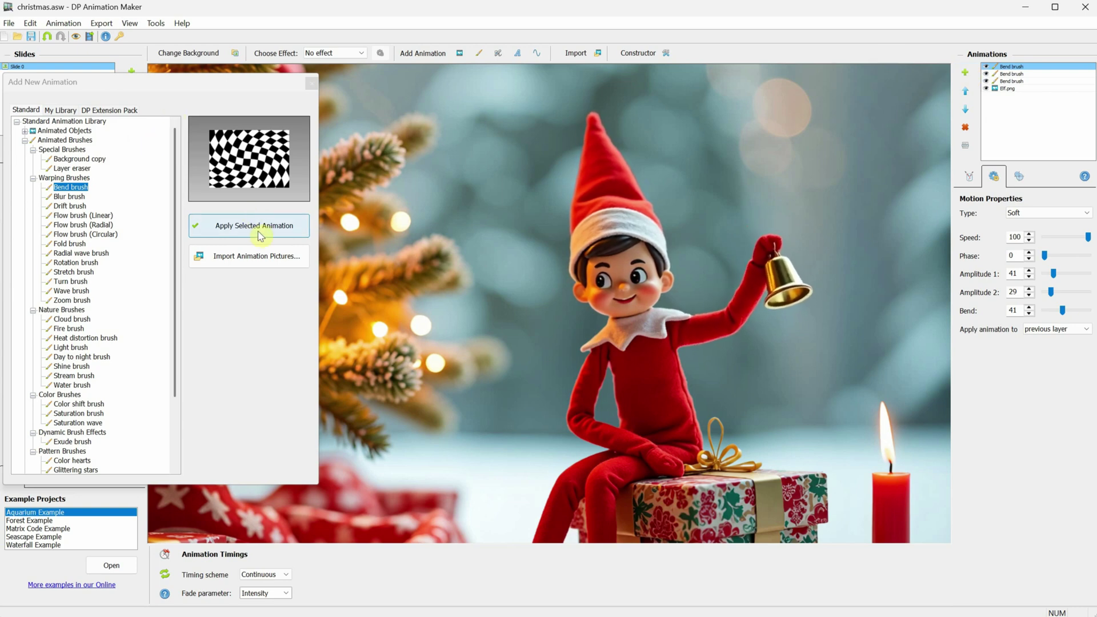
{"action": "left_click", "coordinate": [312, 83]}
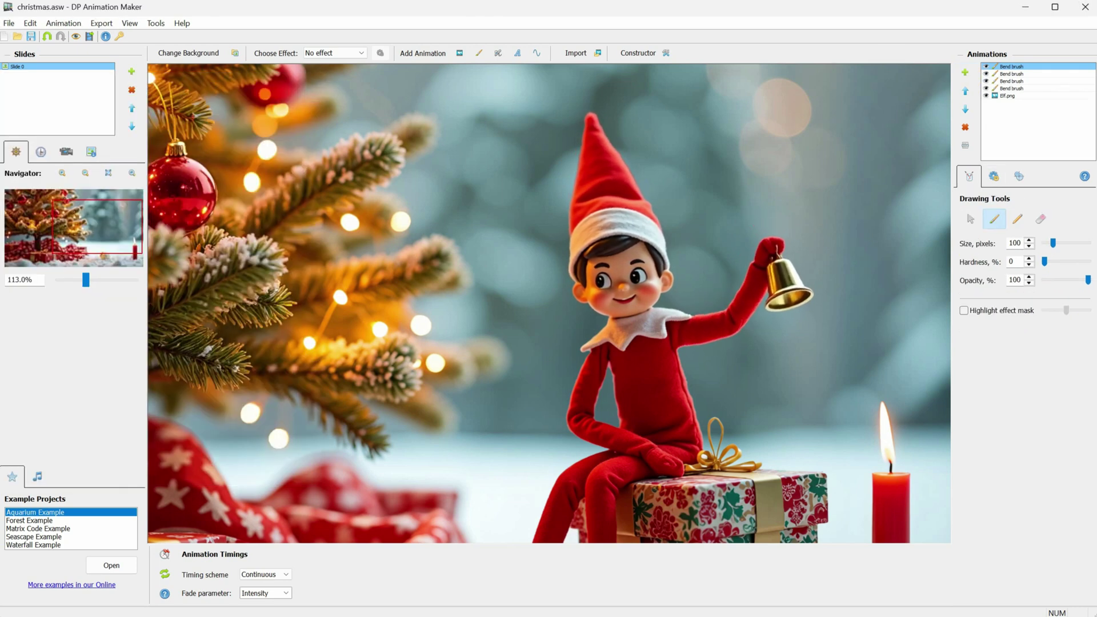
- Centre the fourth Bend brush on the elf's knee and paint a 298-pixel mask over the body
{"action": "left_click", "coordinate": [1018, 176]}
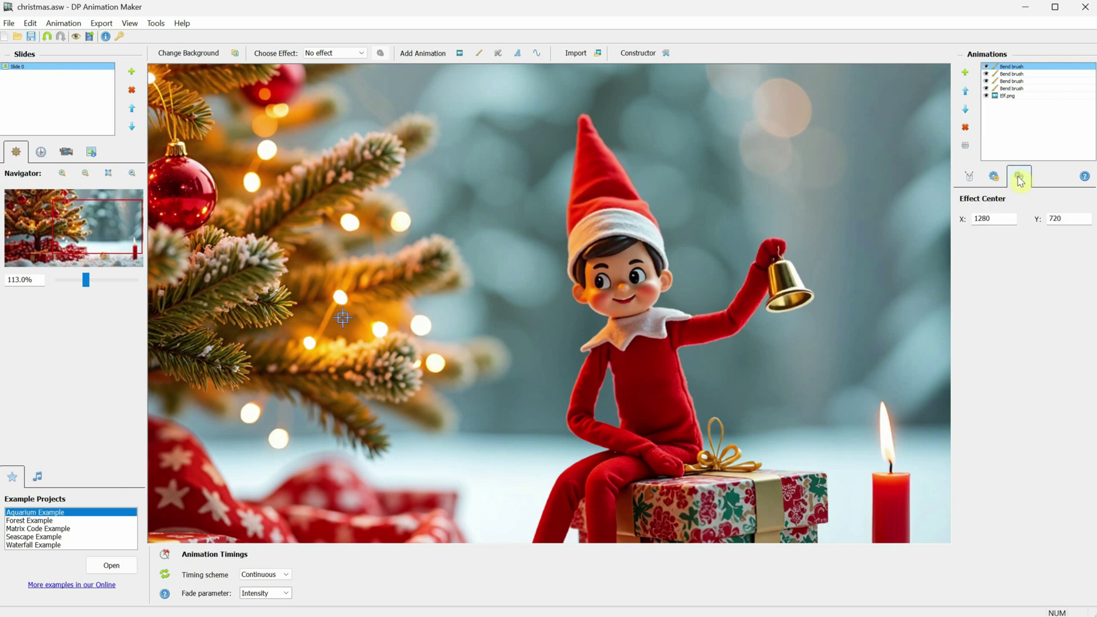
{"action": "left_click", "coordinate": [664, 454]}
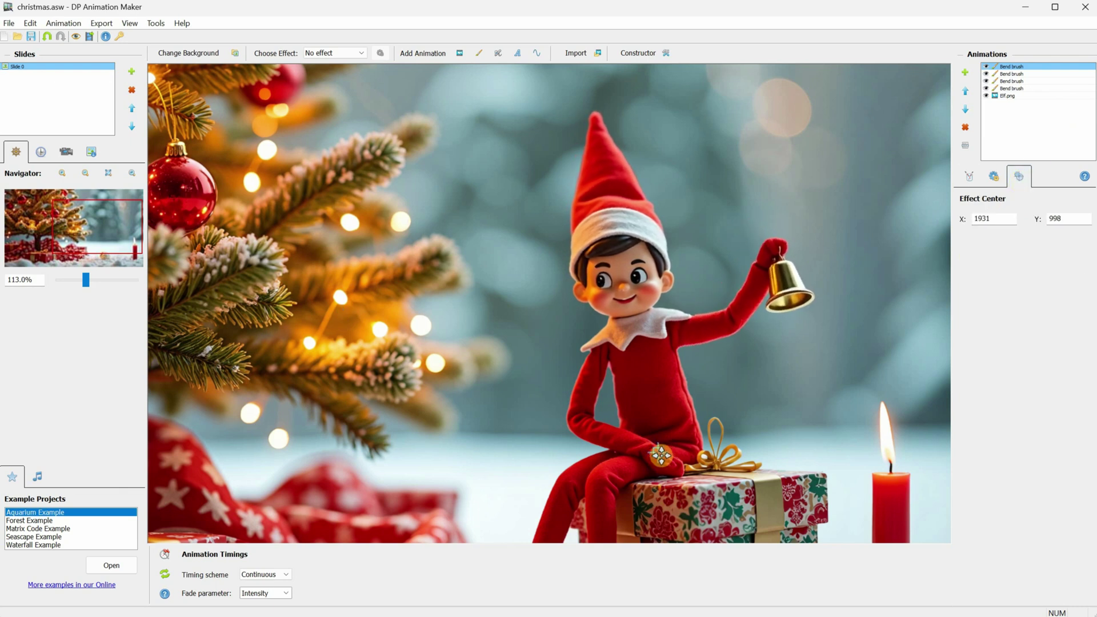
{"action": "left_click_drag", "start_coordinate": [665, 454], "coordinate": [664, 454]}
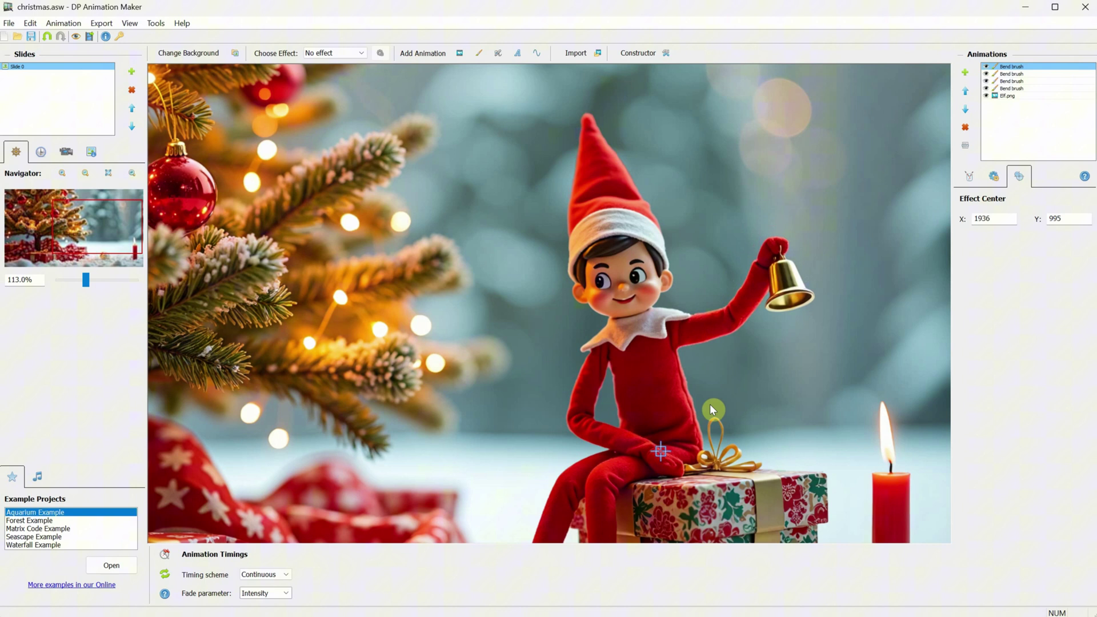
{"action": "left_click", "coordinate": [969, 176]}
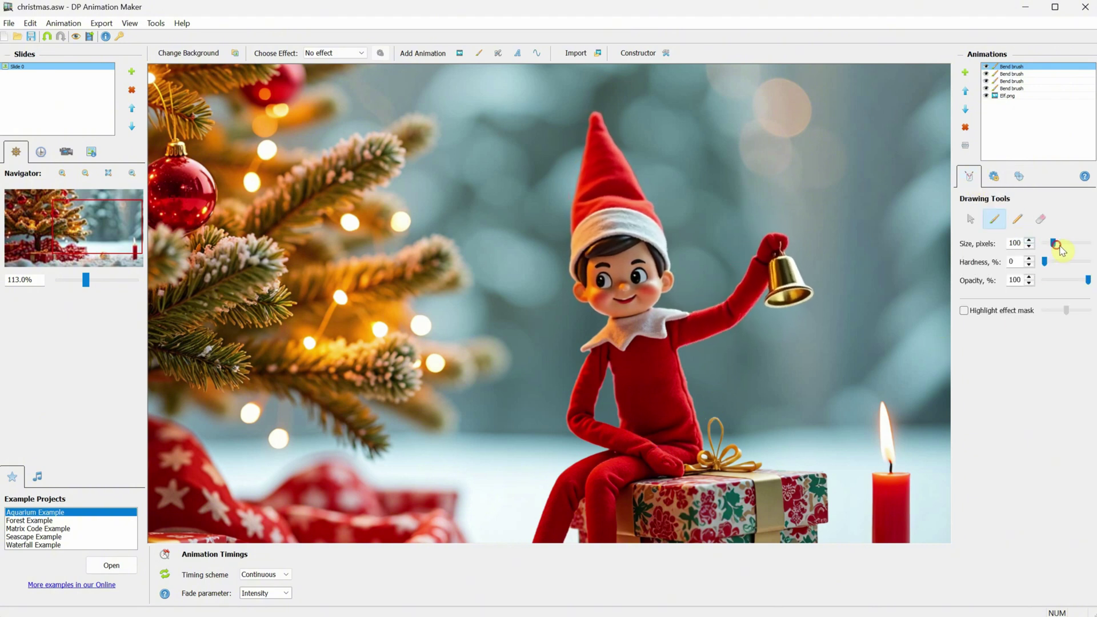
{"action": "left_click_drag", "start_coordinate": [1055, 244], "coordinate": [1066, 247]}
{"action": "mouse_move", "coordinate": [637, 379]}
{"action": "left_mouse_down"}
{"action": "mouse_move", "coordinate": [610, 394]}
{"action": "mouse_move", "coordinate": [594, 386]}
{"action": "mouse_move", "coordinate": [569, 254]}
{"action": "mouse_move", "coordinate": [577, 180]}
{"action": "mouse_move", "coordinate": [595, 153]}
{"action": "mouse_move", "coordinate": [613, 262]}
{"action": "mouse_move", "coordinate": [719, 299]}
{"action": "mouse_move", "coordinate": [771, 238]}
{"action": "mouse_move", "coordinate": [768, 261]}
{"action": "left_mouse_up"}
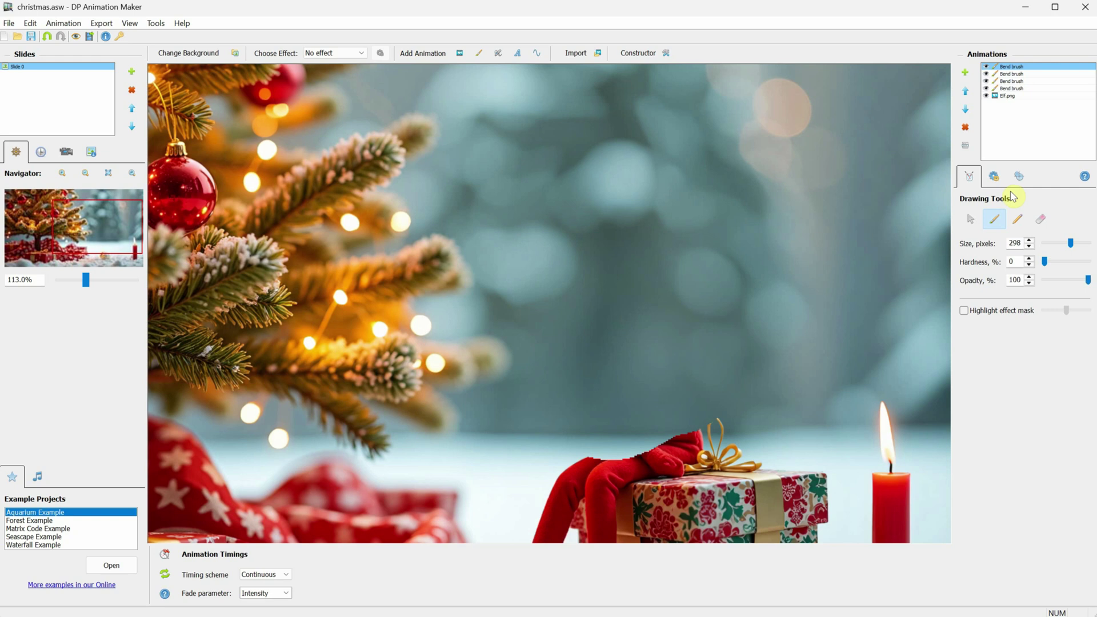
- Apply the brush to the previous layer with Amplitude 1 at 69 and Amplitude 2 at 57
{"action": "left_click", "coordinate": [994, 179]}
{"action": "left_click", "coordinate": [1061, 328]}
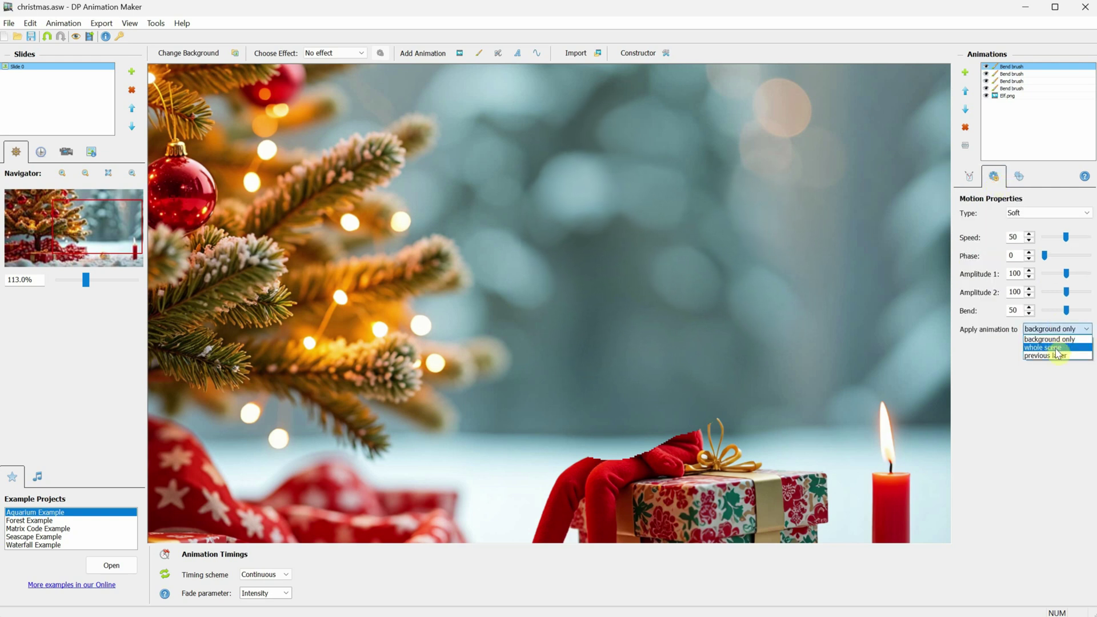
{"action": "left_click", "coordinate": [1057, 356]}
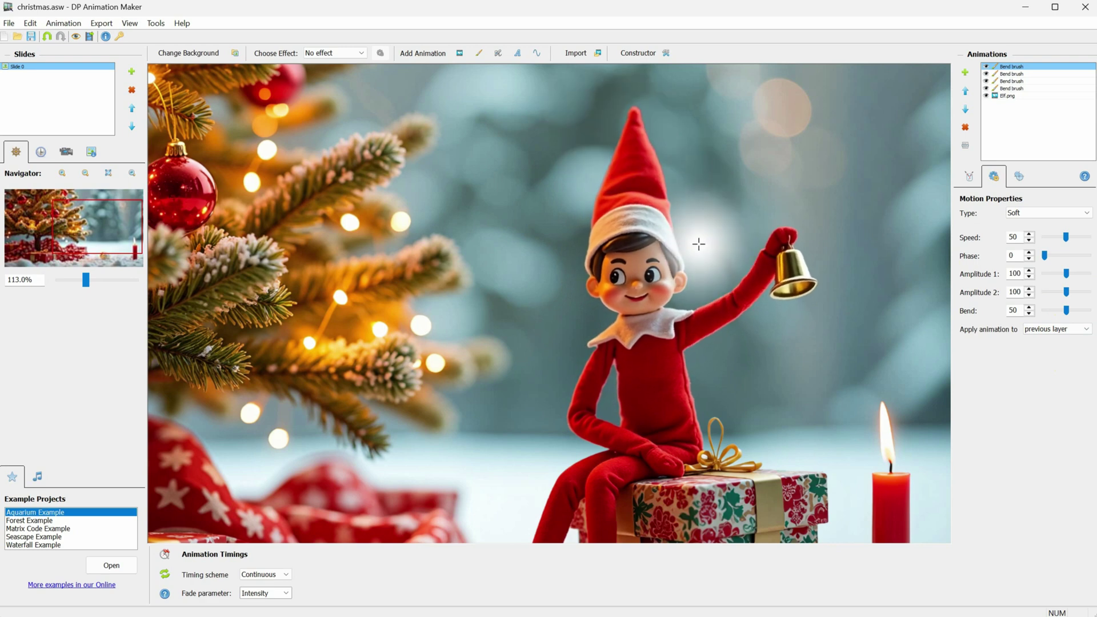
{"action": "scroll", "coordinate": [752, 188], "scroll_direction": "down", "scroll_amount": 1}
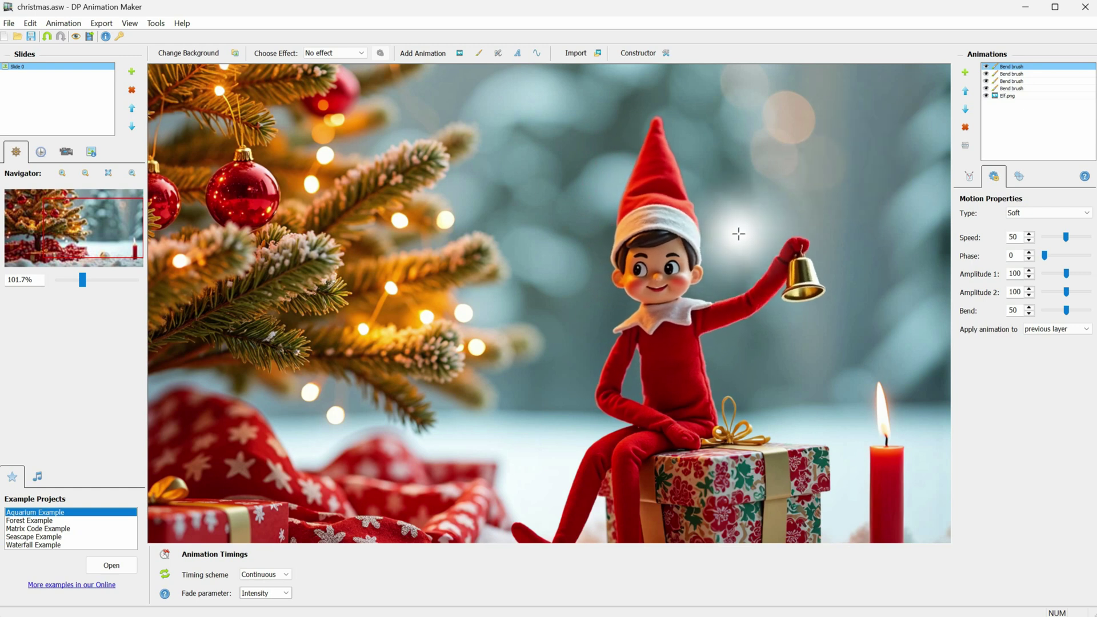
{"action": "left_click_drag", "start_coordinate": [1065, 274], "coordinate": [1058, 295]}
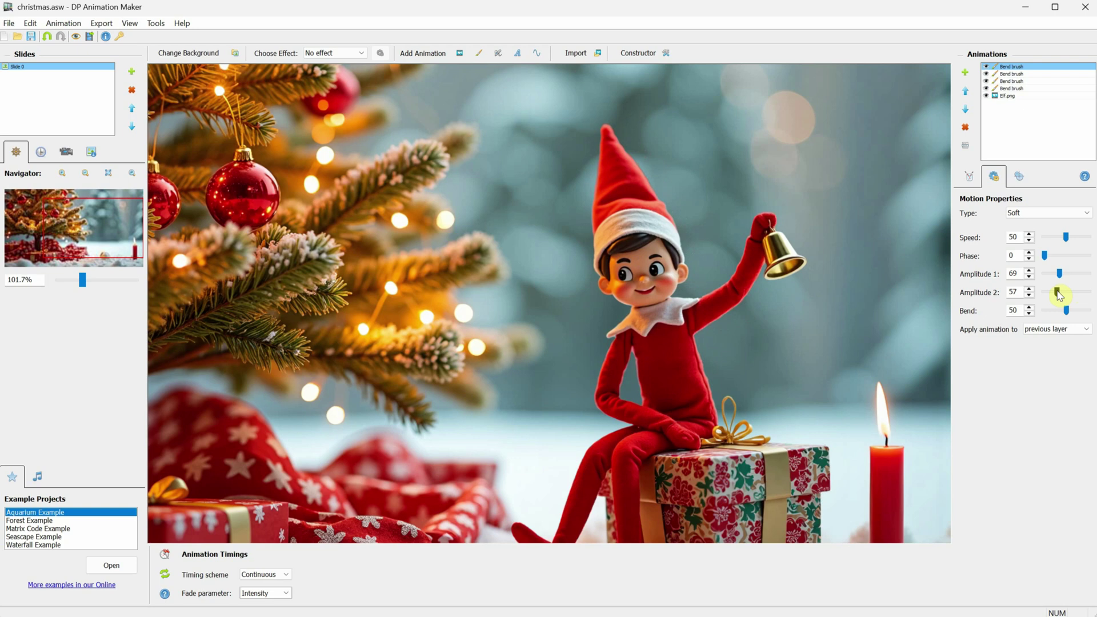
{"action": "scroll", "coordinate": [766, 296], "scroll_direction": "down", "scroll_amount": 2}
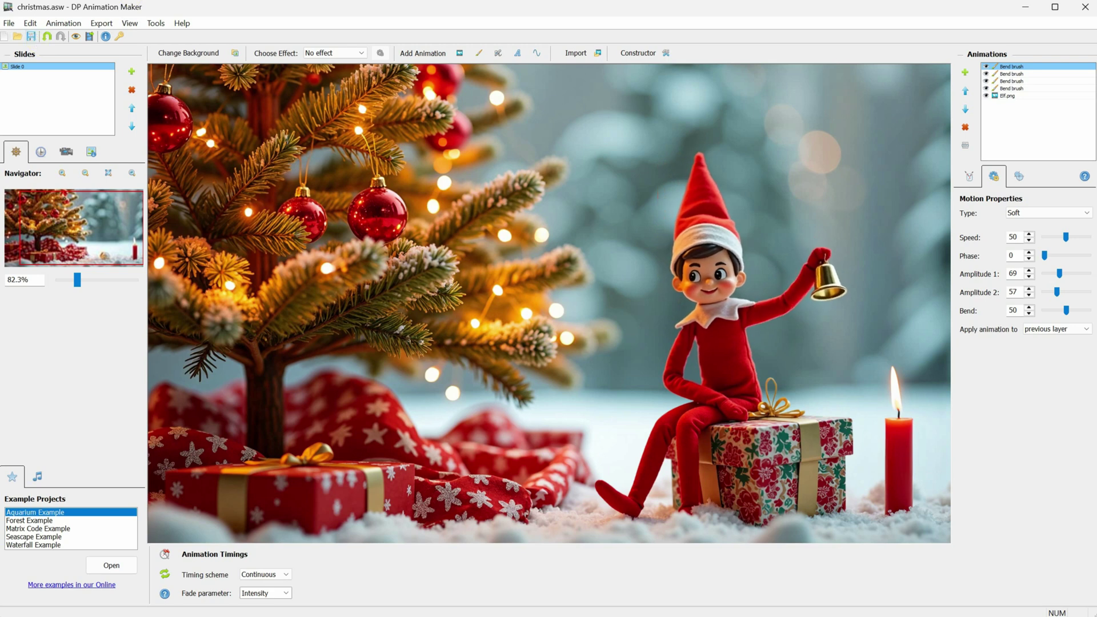
- Add a Heat distortion brush animation and zoom in on the candle flame
{"action": "left_click", "coordinate": [480, 54]}
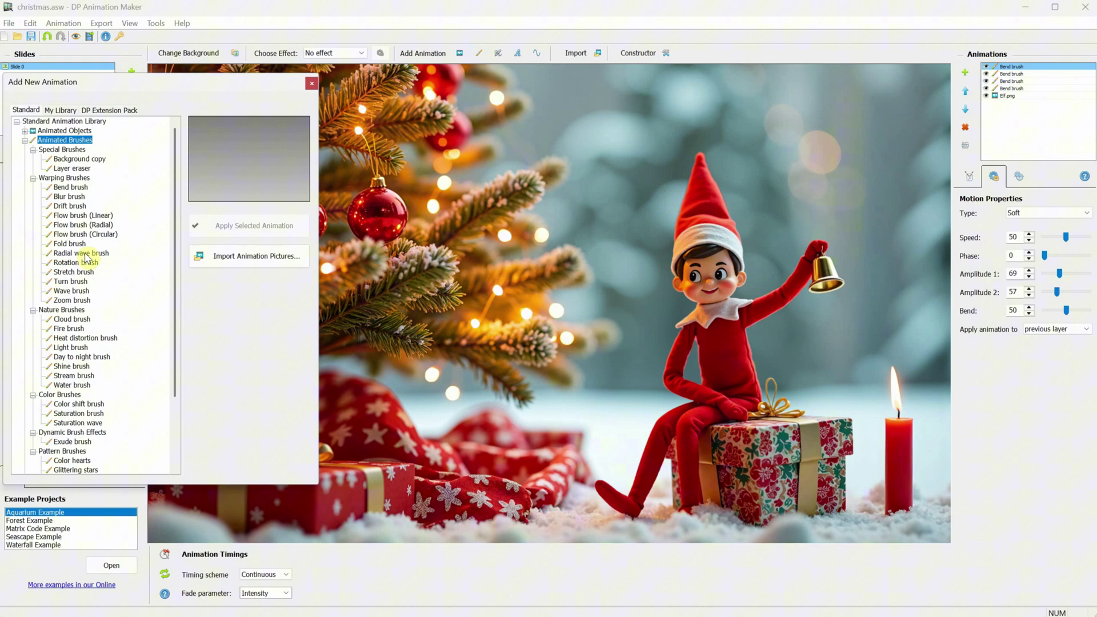
{"action": "left_click", "coordinate": [90, 338]}
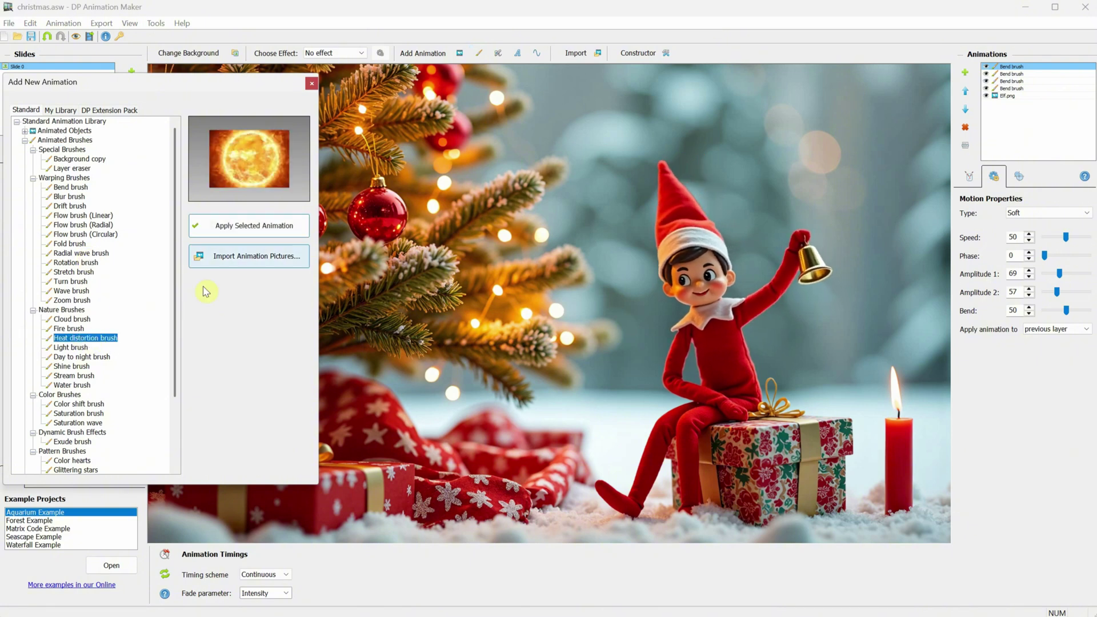
{"action": "left_click", "coordinate": [268, 227]}
{"action": "left_click", "coordinate": [311, 83]}
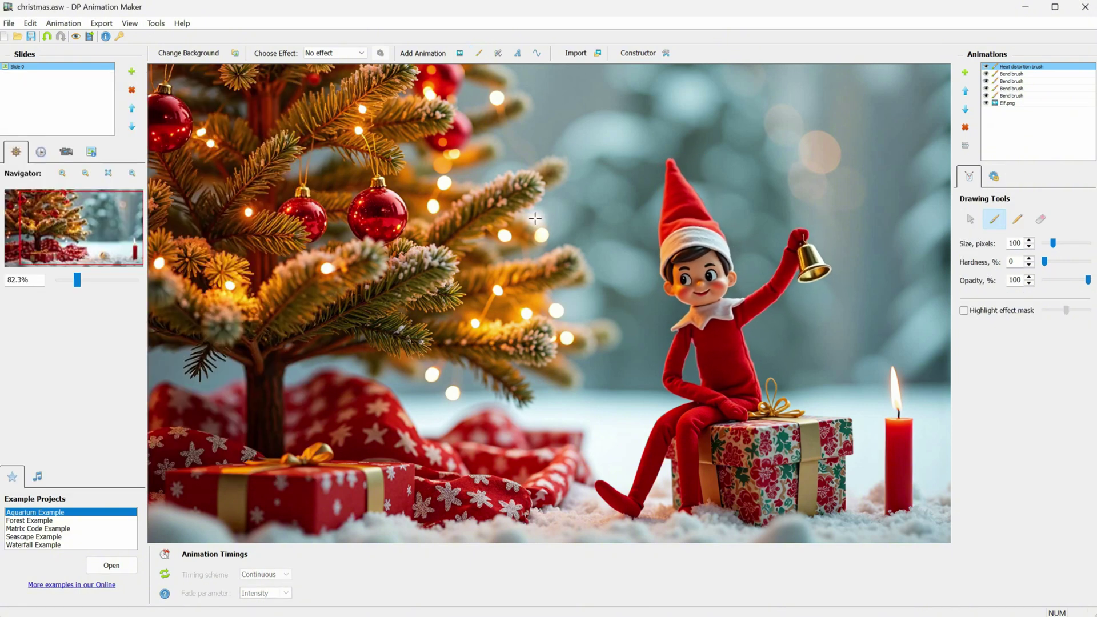
{"action": "scroll", "coordinate": [925, 407], "scroll_direction": "up", "scroll_amount": 4}
{"action": "scroll", "coordinate": [924, 404], "scroll_direction": "up", "scroll_amount": 2}
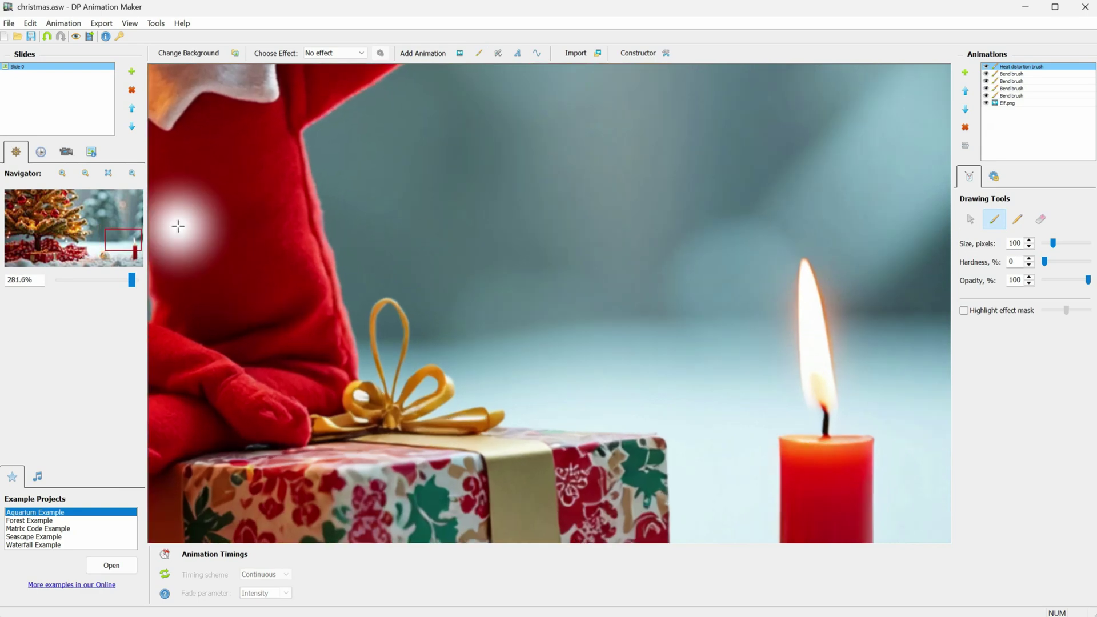
{"action": "left_click_drag", "start_coordinate": [117, 240], "coordinate": [126, 247]}
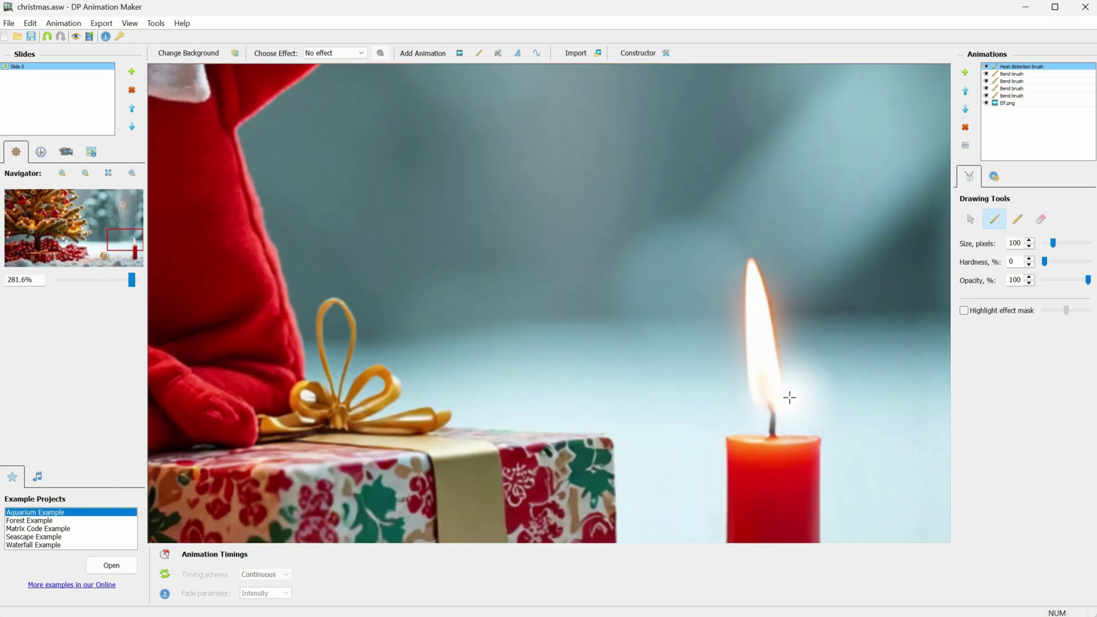
{"action": "scroll", "coordinate": [797, 387], "scroll_direction": "down", "scroll_amount": 1}
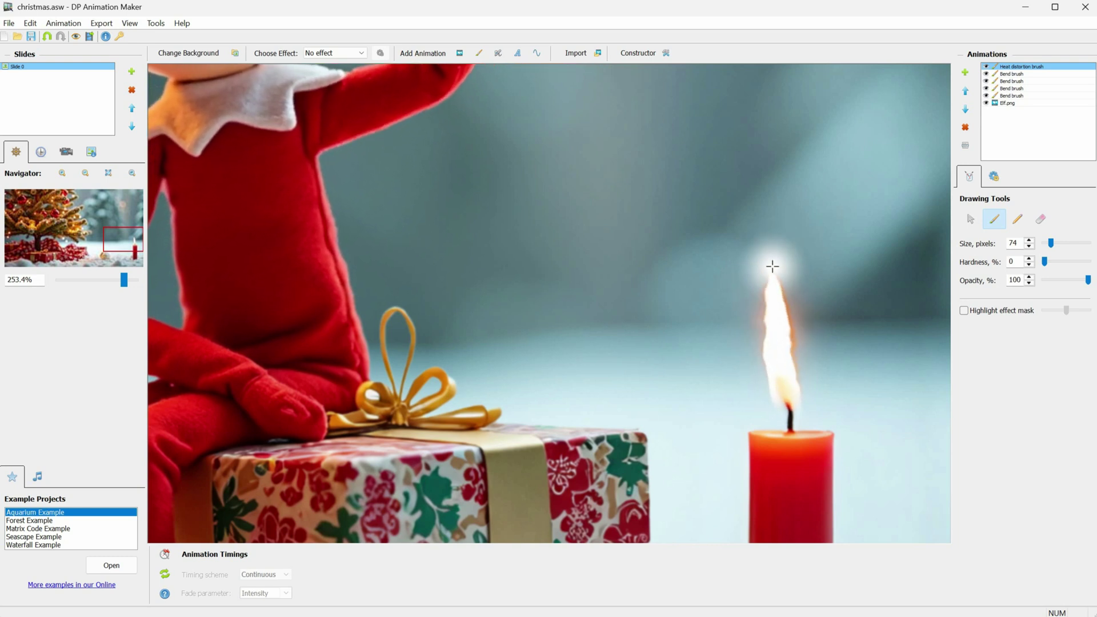
- Tune the heat distortion to Speed 35, Strength 47 and Granularity 64
{"action": "left_click", "coordinate": [995, 176]}
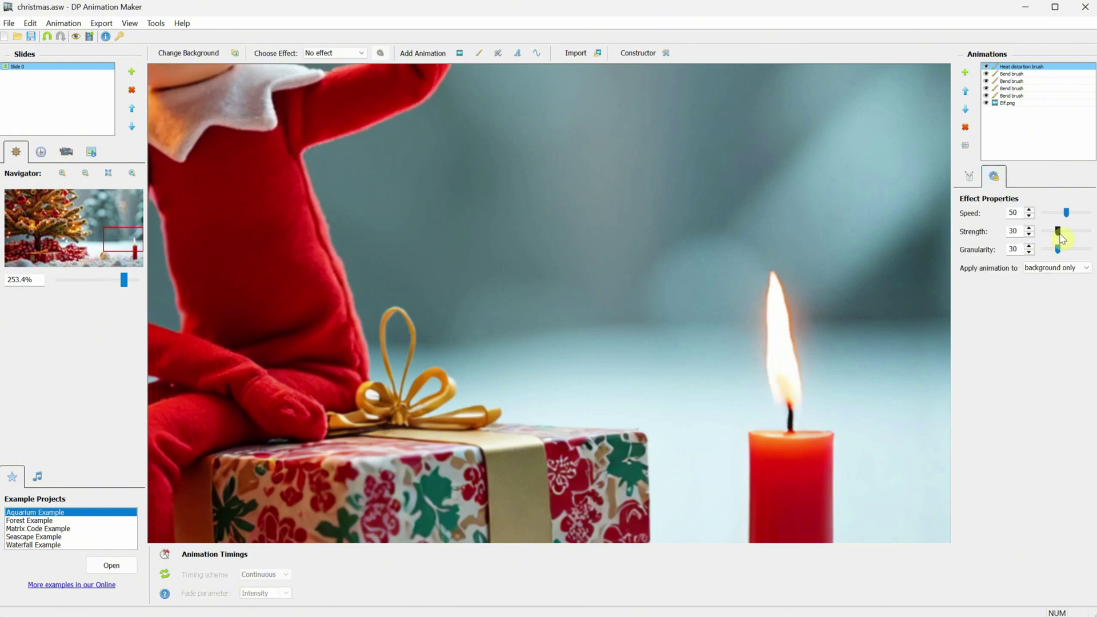
{"action": "left_click_drag", "start_coordinate": [1057, 252], "coordinate": [1038, 252]}
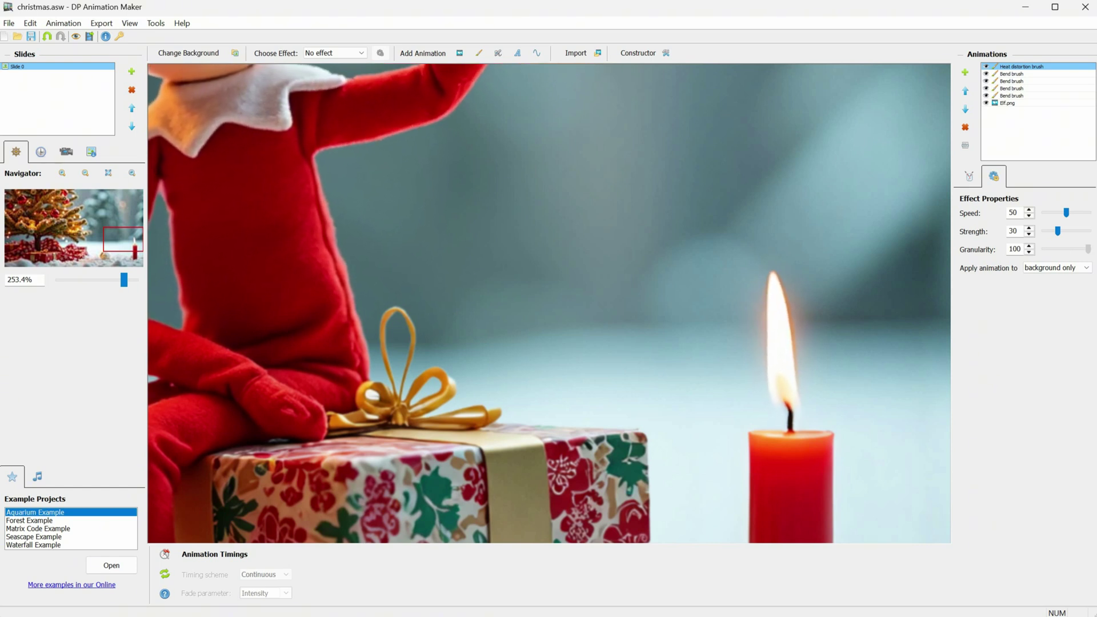
{"action": "left_click_drag", "start_coordinate": [1084, 252], "coordinate": [1086, 253]}
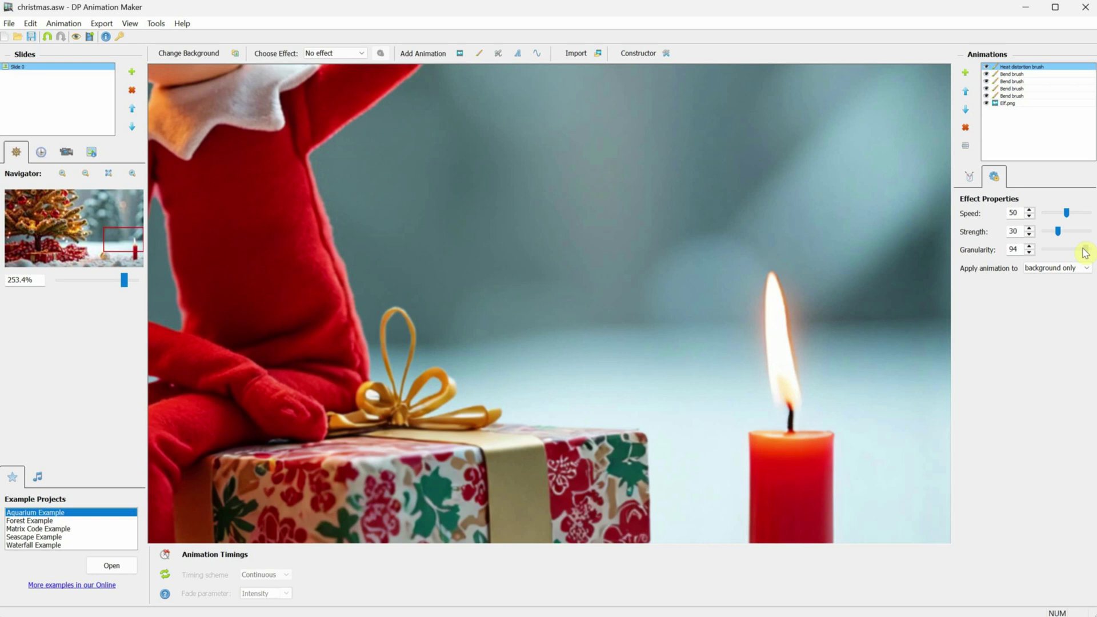
{"action": "left_click_drag", "start_coordinate": [1085, 252], "coordinate": [1087, 254]}
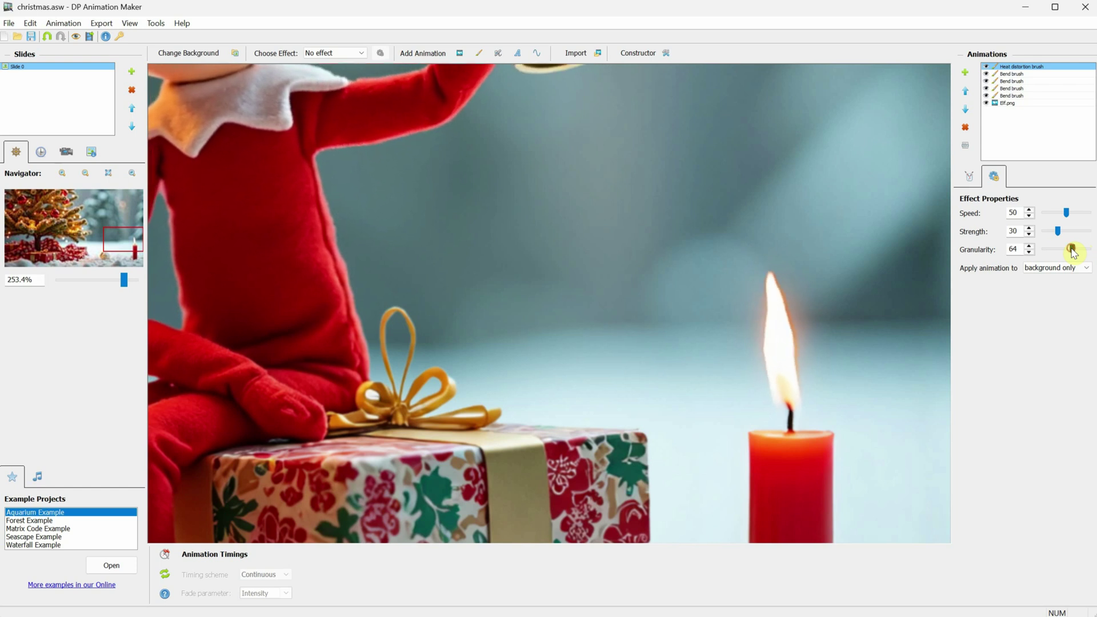
{"action": "left_click_drag", "start_coordinate": [1047, 233], "coordinate": [1081, 234]}
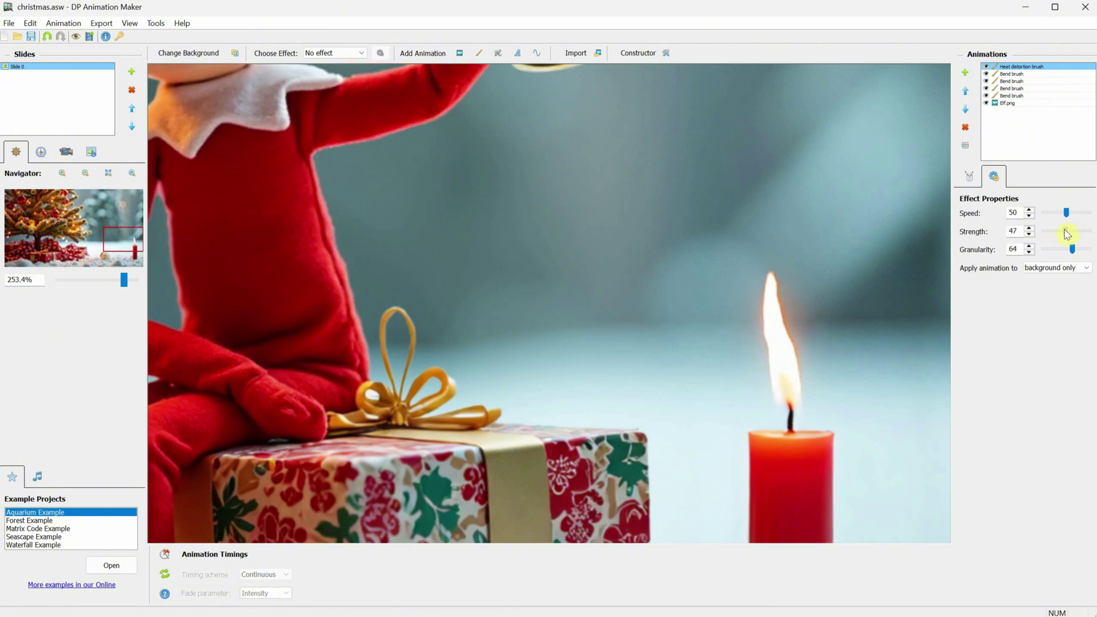
{"action": "mouse_move", "coordinate": [1066, 233]}
{"action": "left_mouse_down"}
{"action": "mouse_move", "coordinate": [1044, 215]}
{"action": "mouse_move", "coordinate": [1067, 217]}
{"action": "left_mouse_up"}
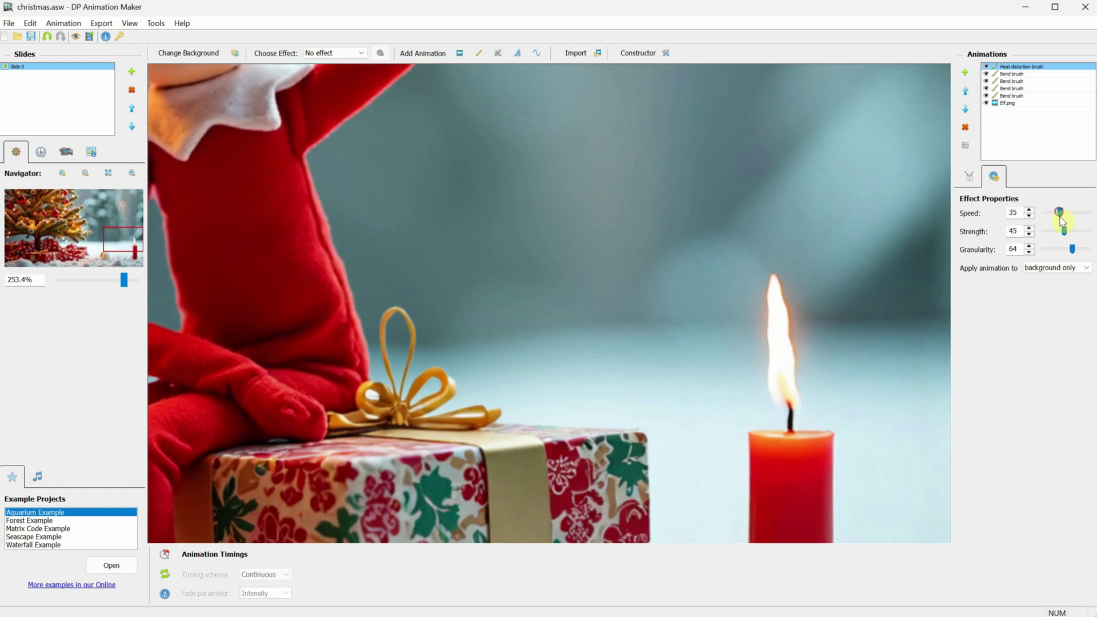
{"action": "left_click_drag", "start_coordinate": [1061, 231], "coordinate": [1058, 232]}
{"action": "scroll", "coordinate": [740, 242], "scroll_direction": "down", "scroll_amount": 5}
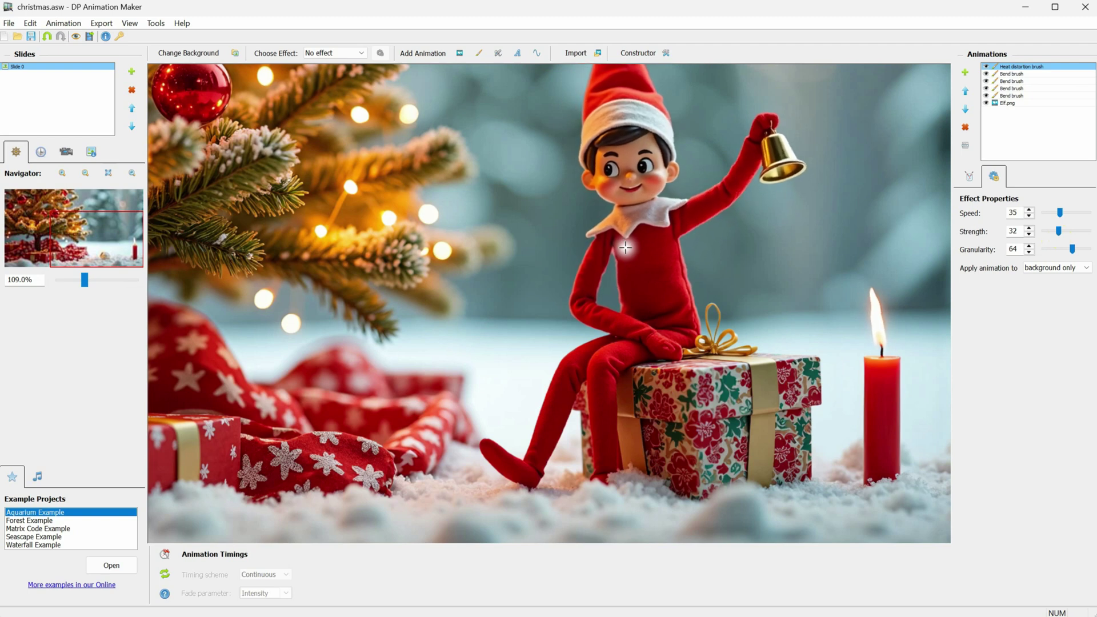
{"action": "left_click_drag", "start_coordinate": [1058, 231], "coordinate": [1064, 231]}
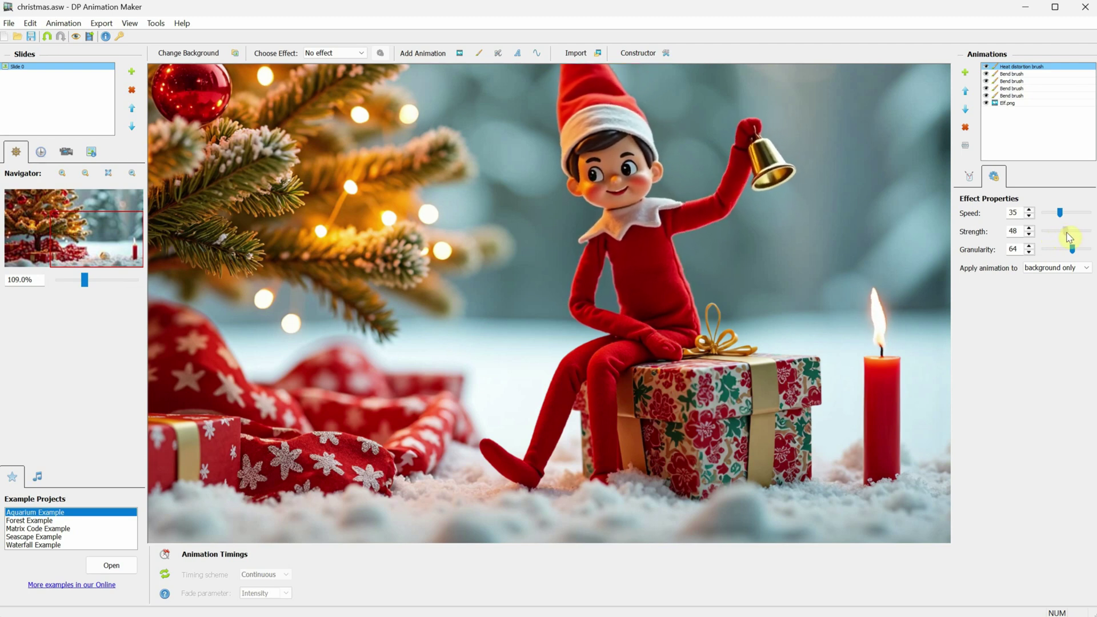
{"action": "scroll", "coordinate": [748, 271], "scroll_direction": "down", "scroll_amount": 2}
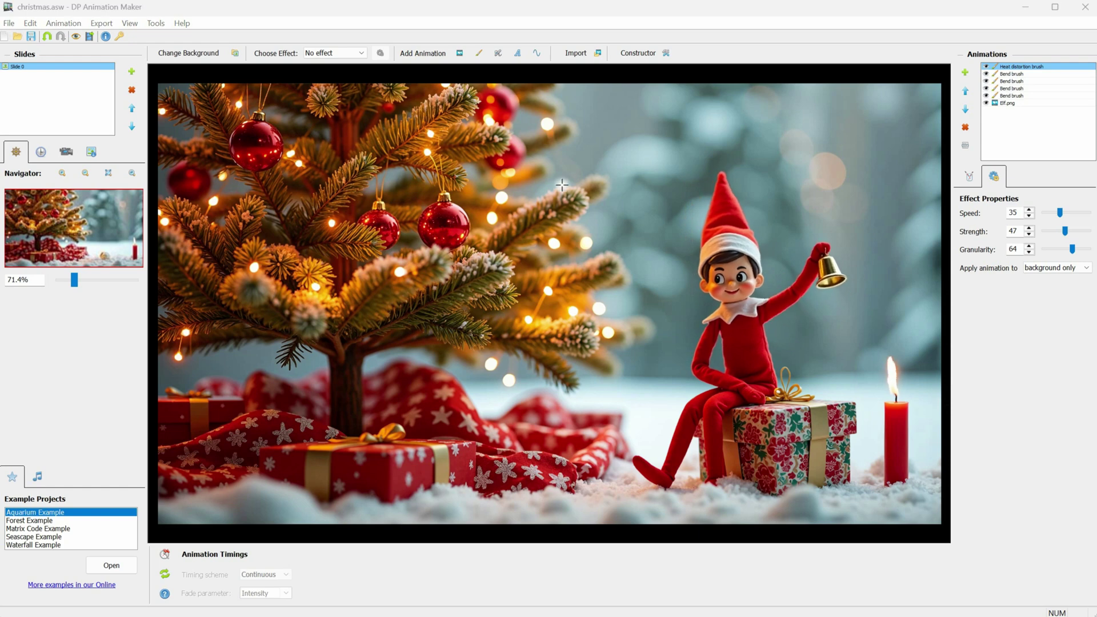
- Add a Light brush animation and shrink its brush to 55 pixels
{"action": "left_click", "coordinate": [479, 53]}
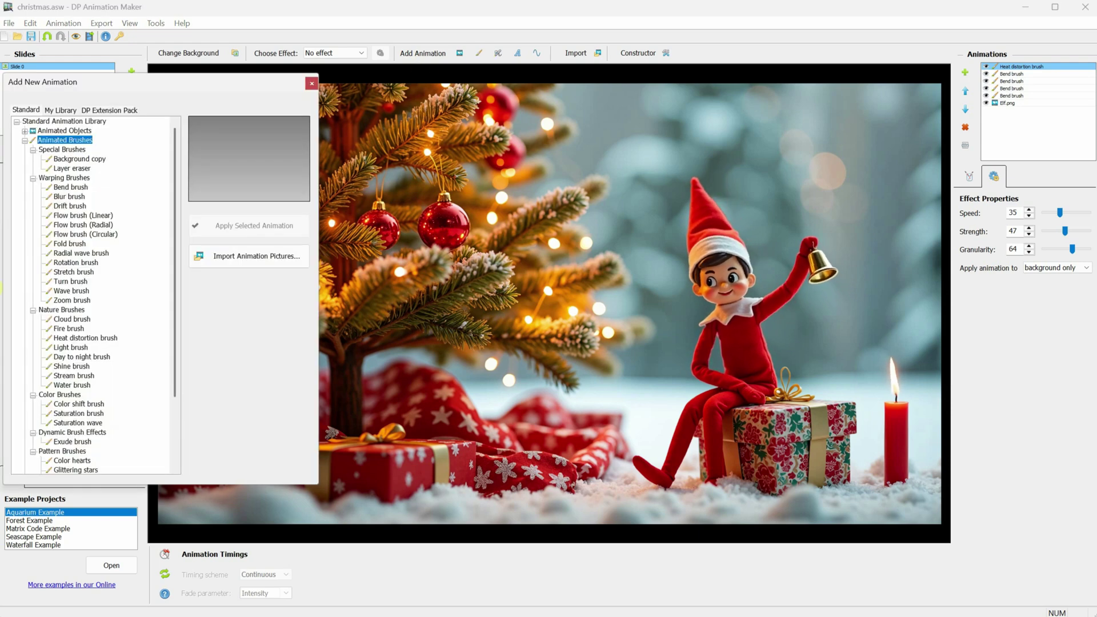
{"action": "left_click", "coordinate": [63, 348]}
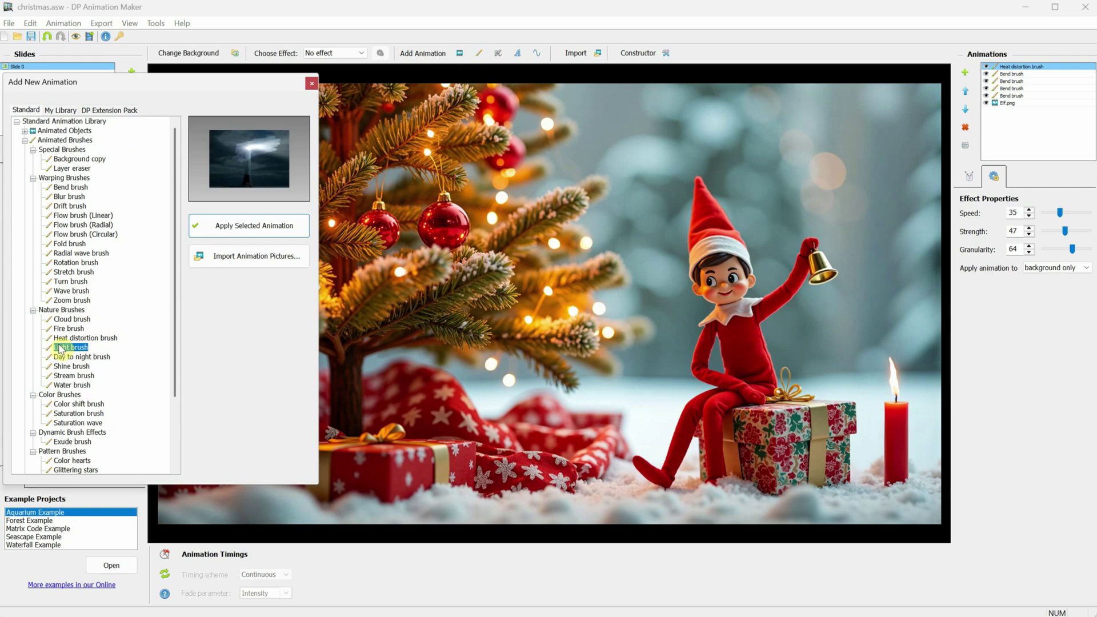
{"action": "left_click", "coordinate": [259, 226]}
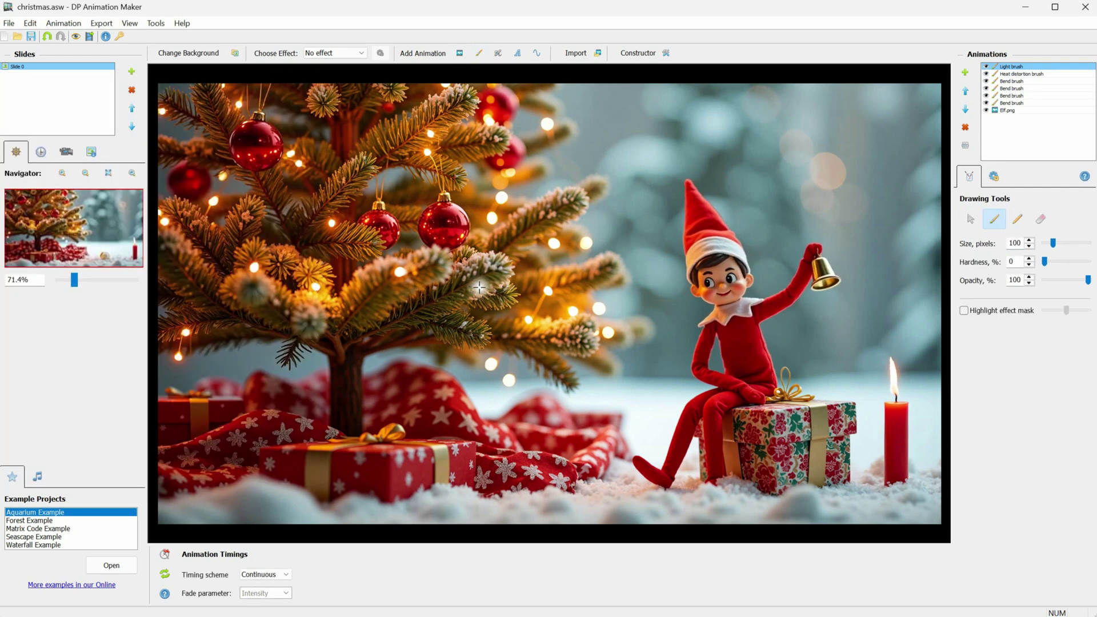
{"action": "scroll", "coordinate": [496, 343], "scroll_direction": "up", "scroll_amount": 1}
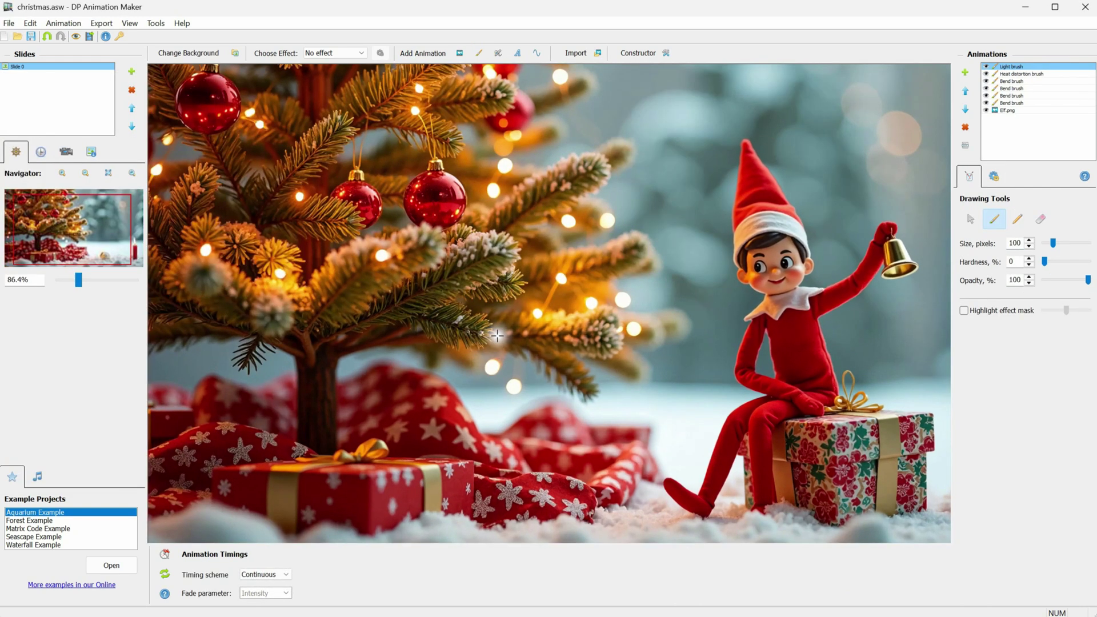
{"action": "scroll", "coordinate": [497, 336], "scroll_direction": "up", "scroll_amount": 1}
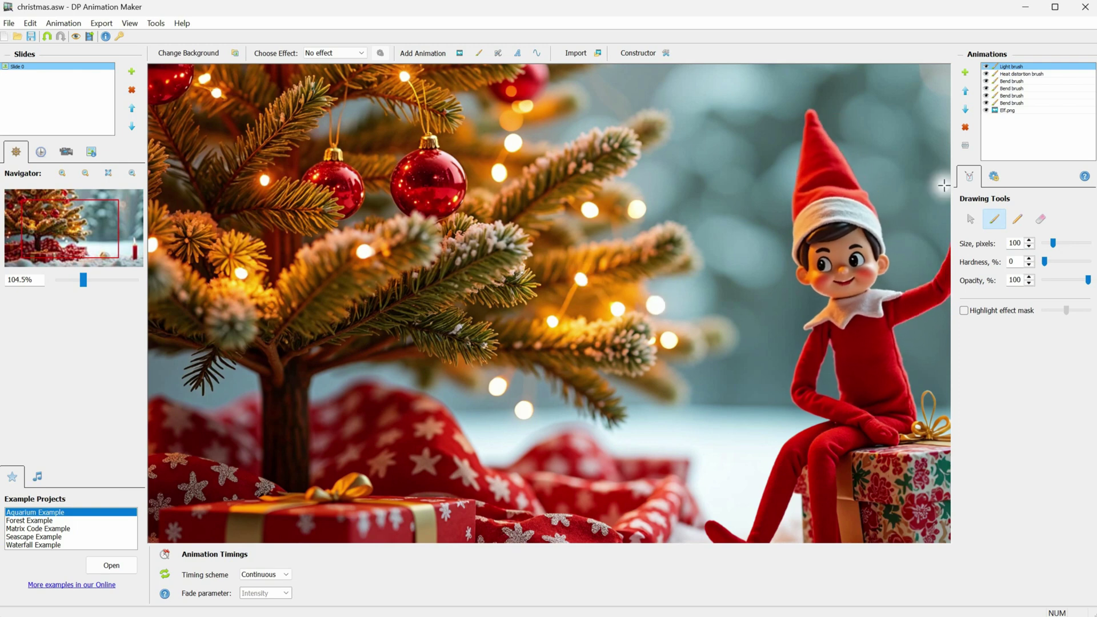
{"action": "left_click_drag", "start_coordinate": [1053, 244], "coordinate": [1049, 243]}
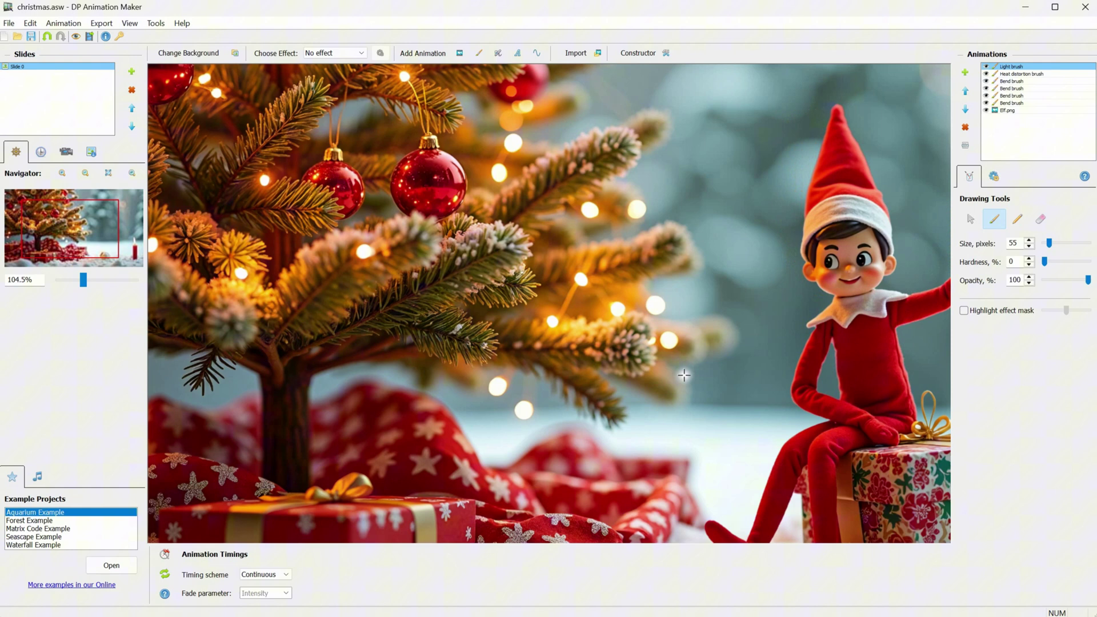
{"action": "left_click", "coordinate": [995, 179]}
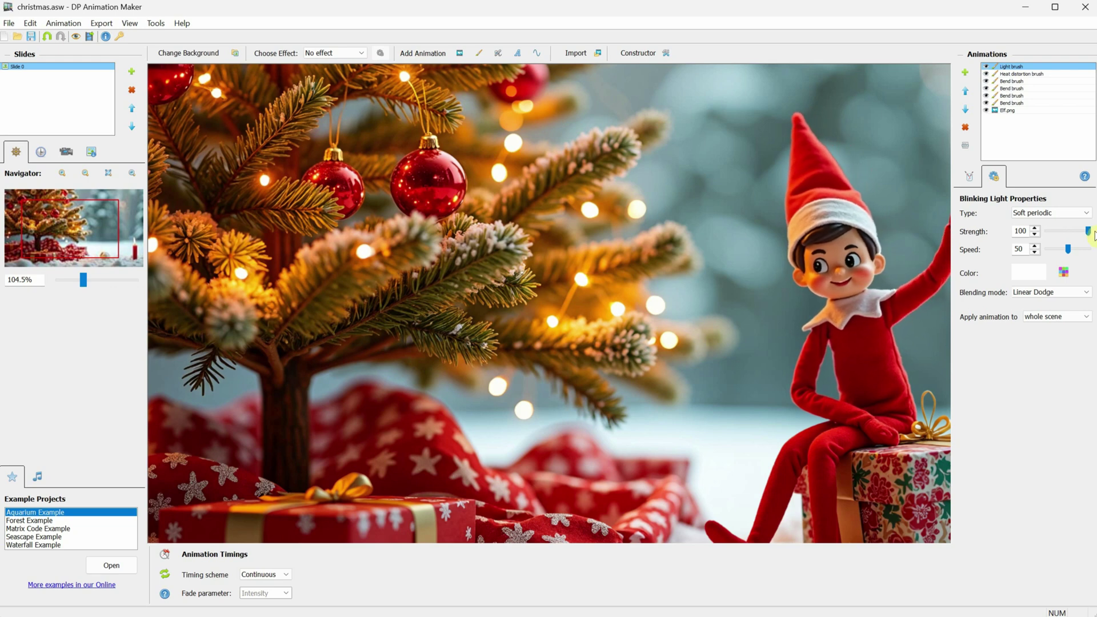
{"action": "left_click", "coordinate": [1031, 213]}
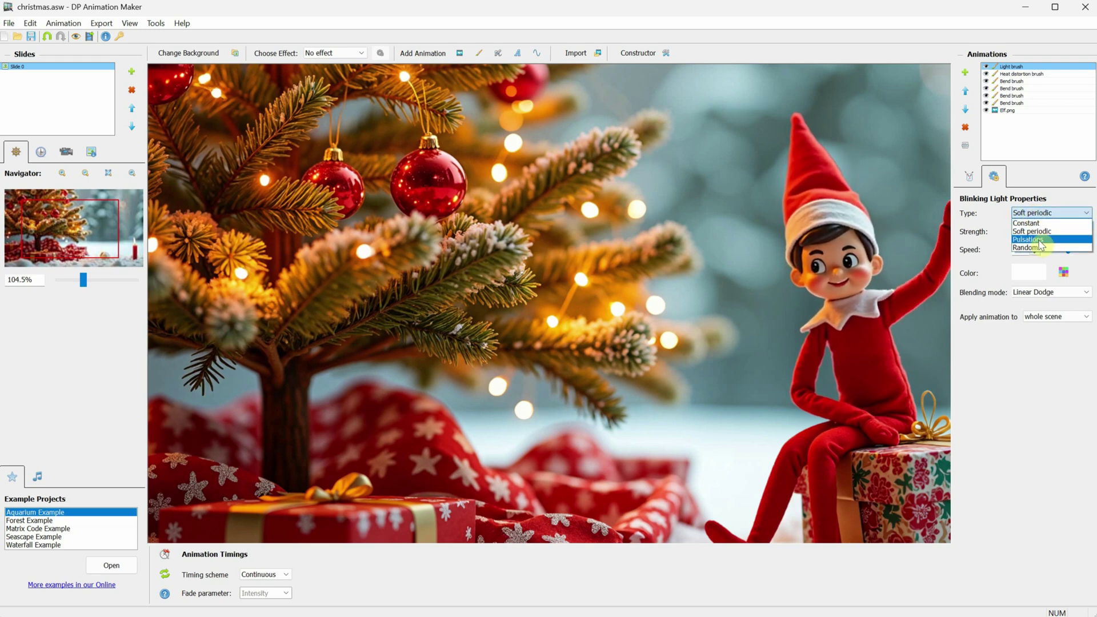
{"action": "left_click", "coordinate": [1039, 240]}
{"action": "left_click", "coordinate": [1046, 217]}
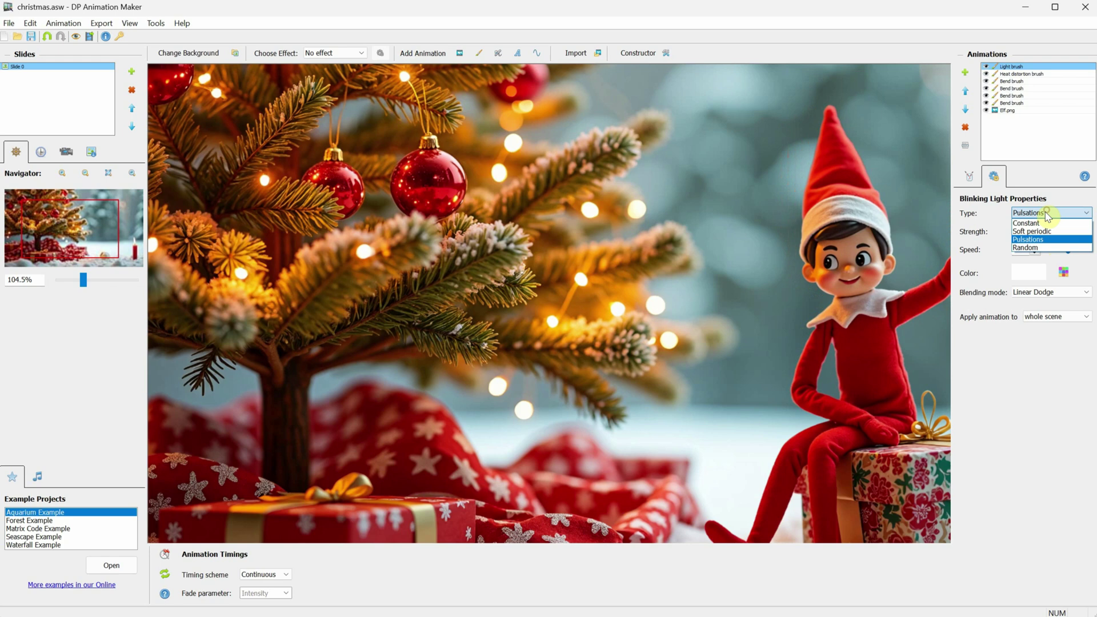
{"action": "left_click", "coordinate": [1039, 248]}
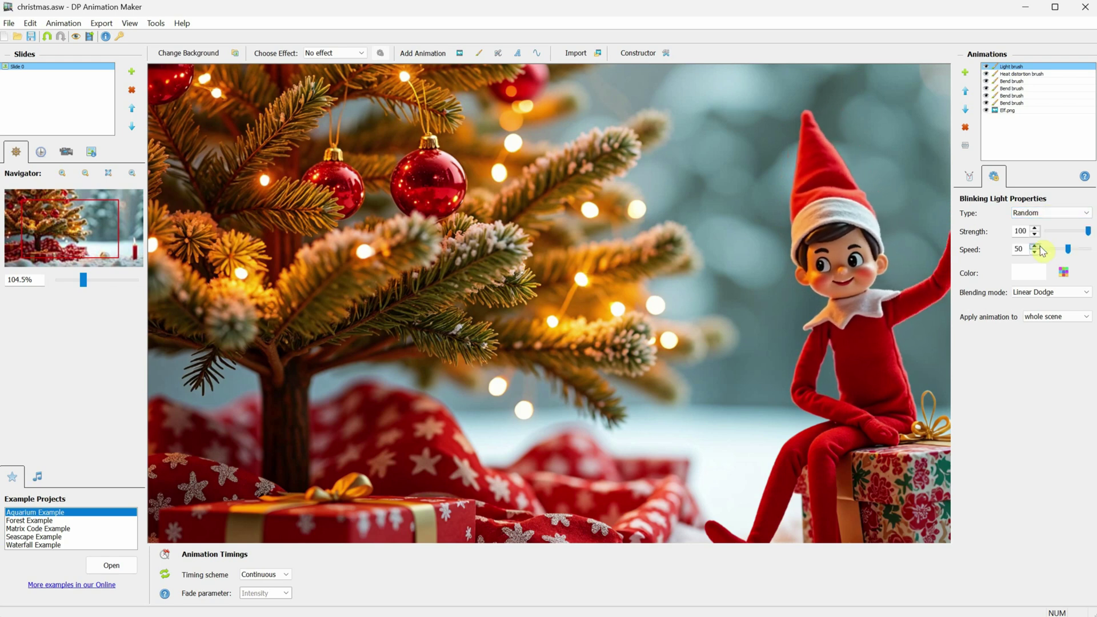
{"action": "left_click", "coordinate": [1044, 215]}
{"action": "left_click", "coordinate": [1041, 241]}
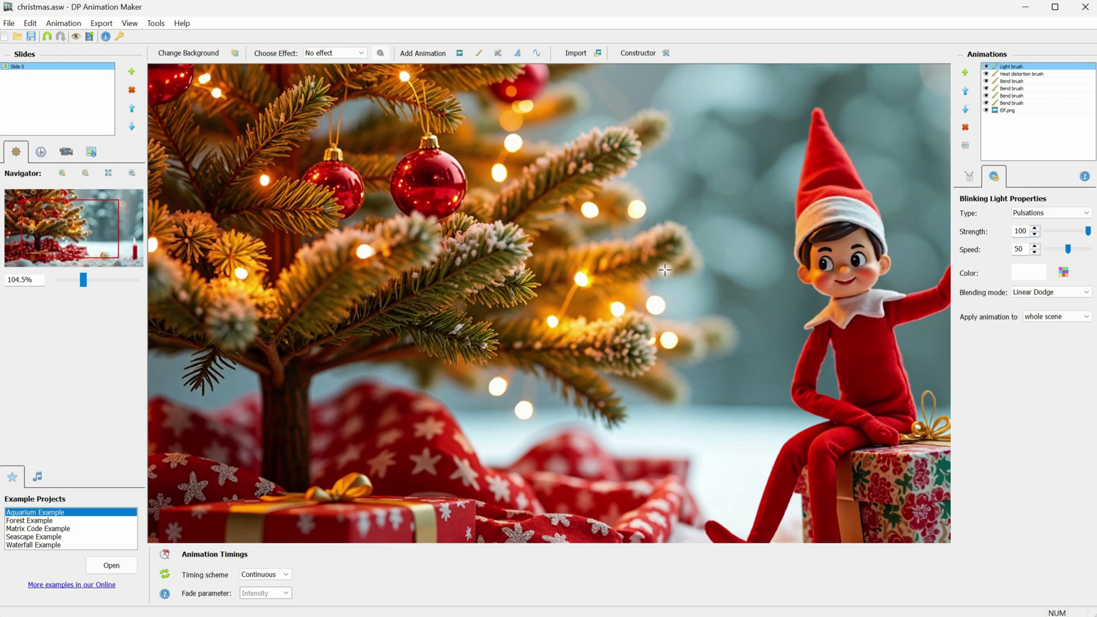
{"action": "scroll", "coordinate": [657, 274], "scroll_direction": "down", "scroll_amount": 1}
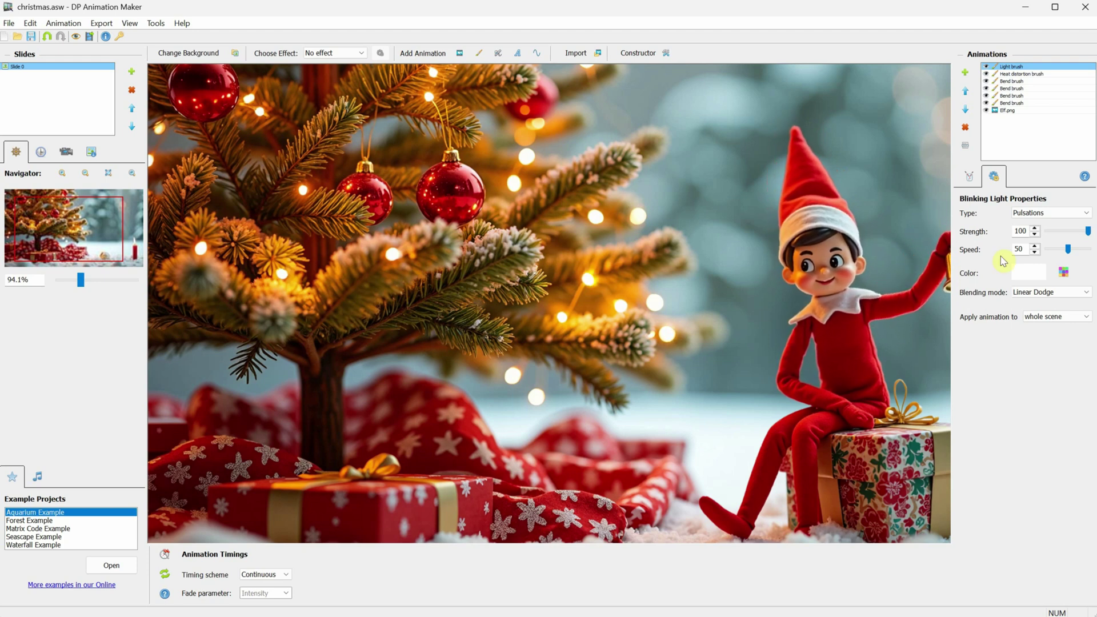
{"action": "left_click", "coordinate": [1063, 273]}
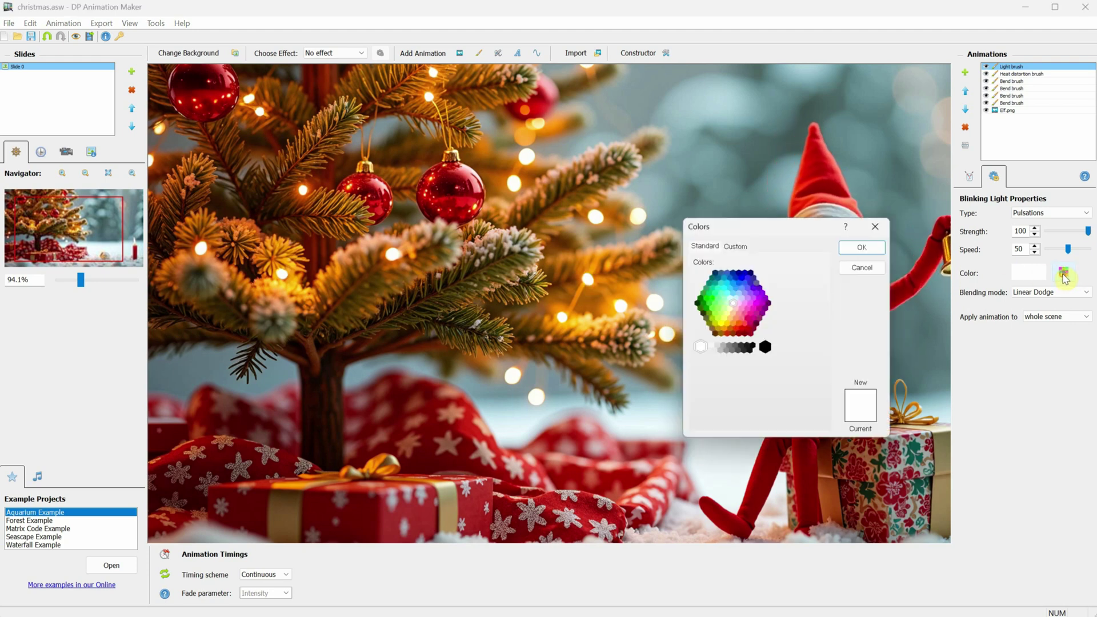
{"action": "left_click", "coordinate": [753, 311]}
{"action": "left_click", "coordinate": [743, 279]}
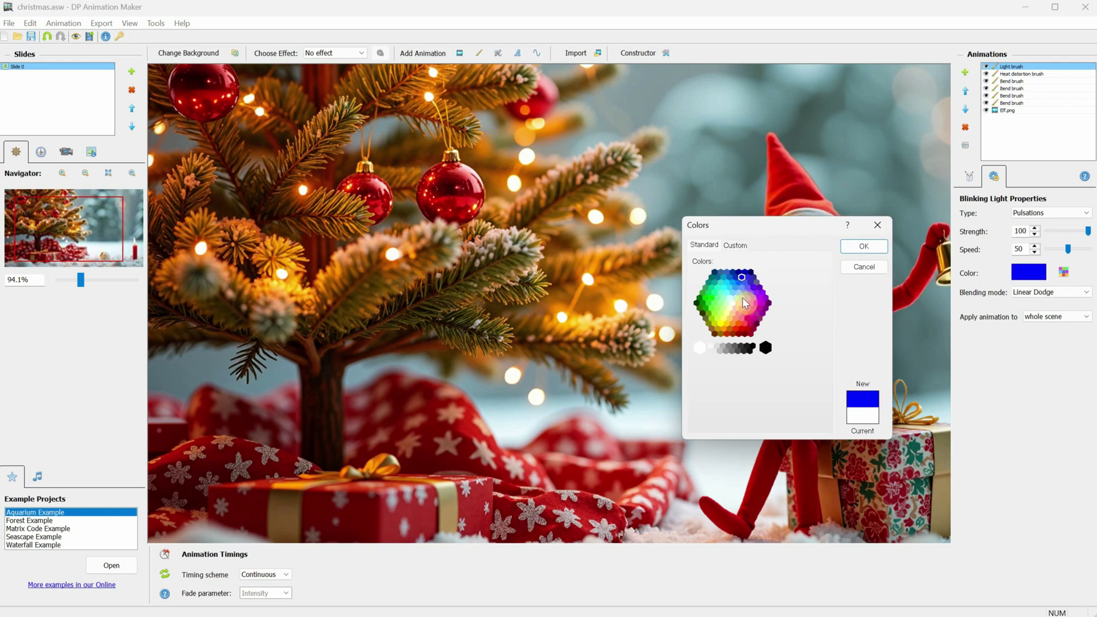
{"action": "left_click", "coordinate": [745, 304]}
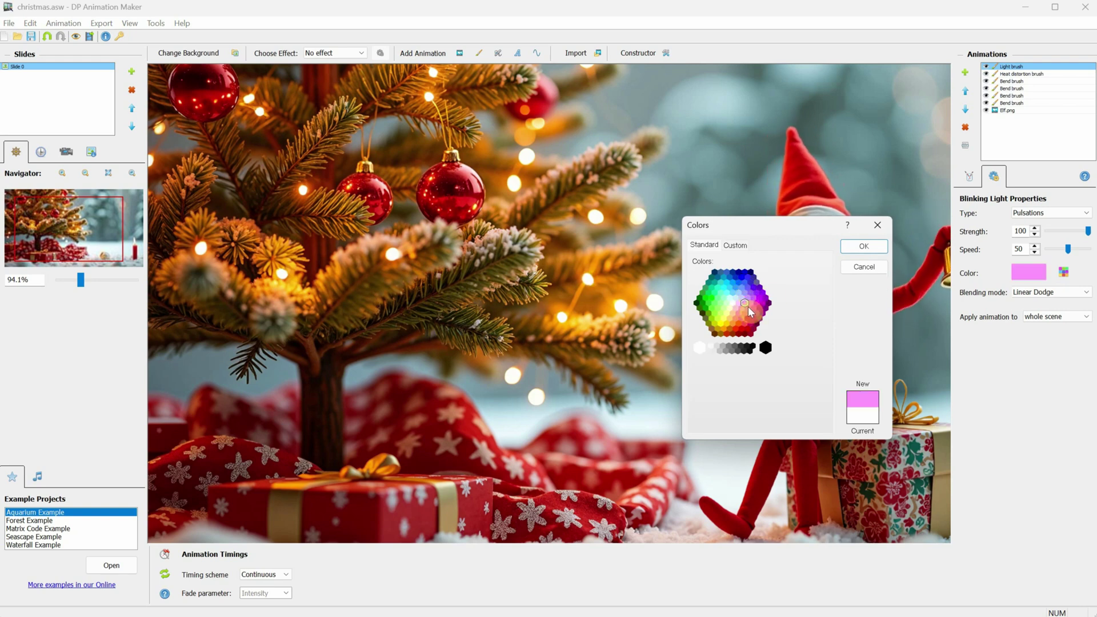
{"action": "left_click", "coordinate": [862, 246]}
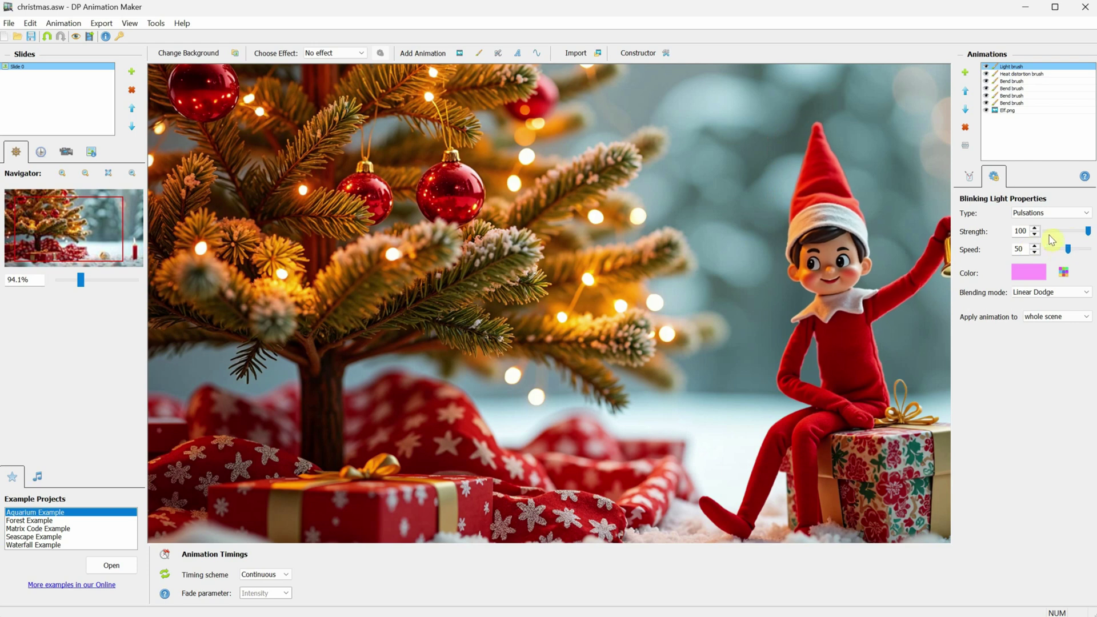
{"action": "double_click", "coordinate": [1018, 231]}
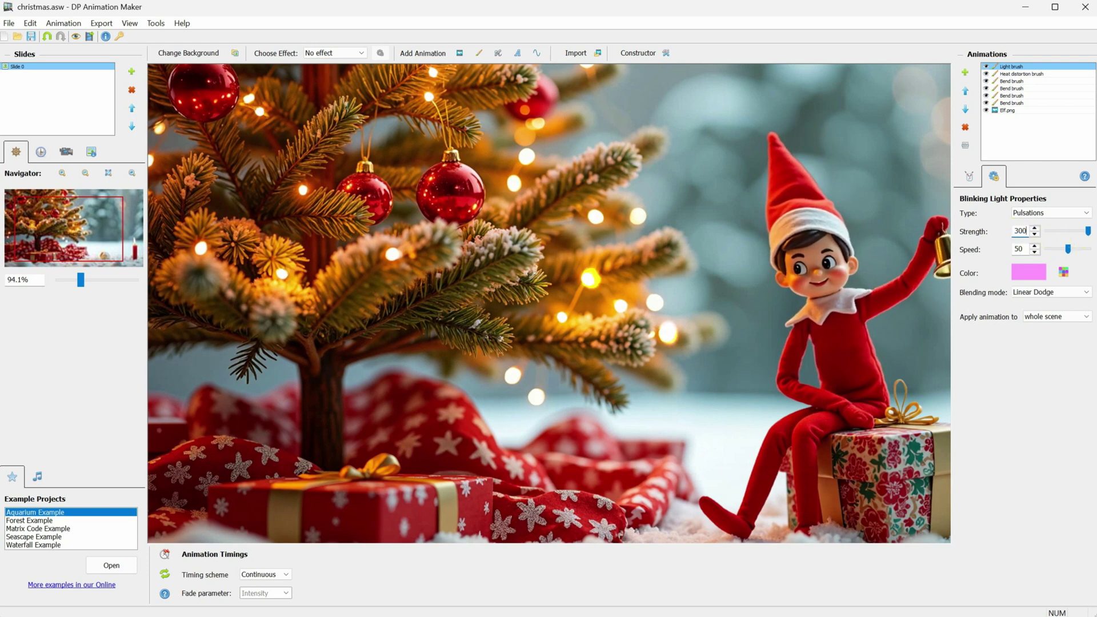
{"action": "type", "text": "300"}
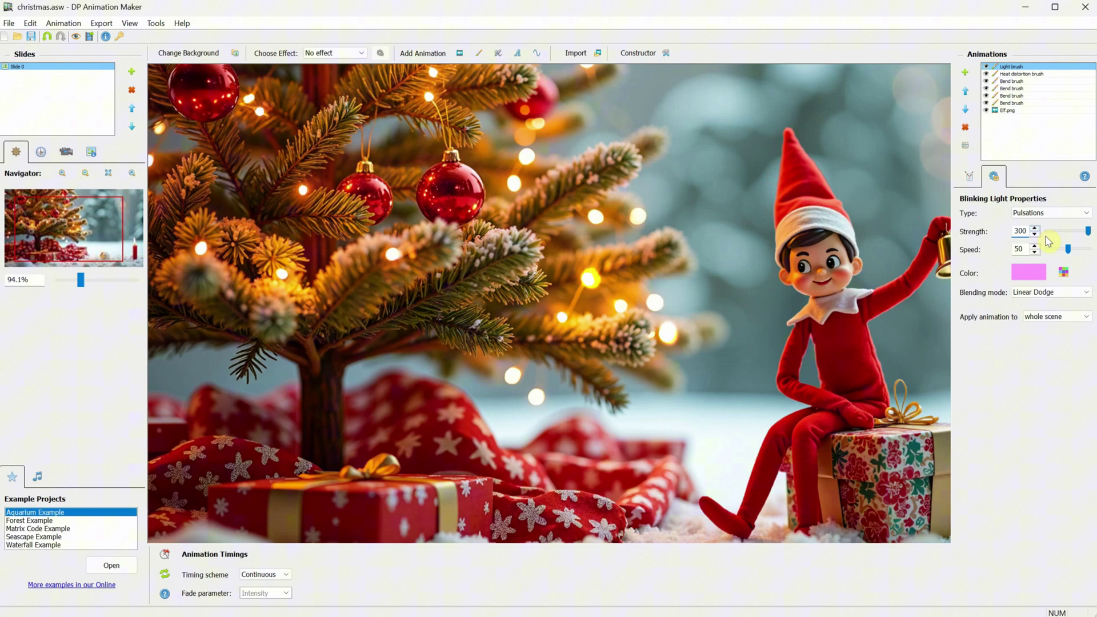
{"action": "double_click", "coordinate": [1020, 231]}
{"action": "type", "text": "500"}
{"action": "left_click", "coordinate": [1028, 272]}
{"action": "left_click", "coordinate": [714, 286]}
{"action": "left_click", "coordinate": [863, 246]}
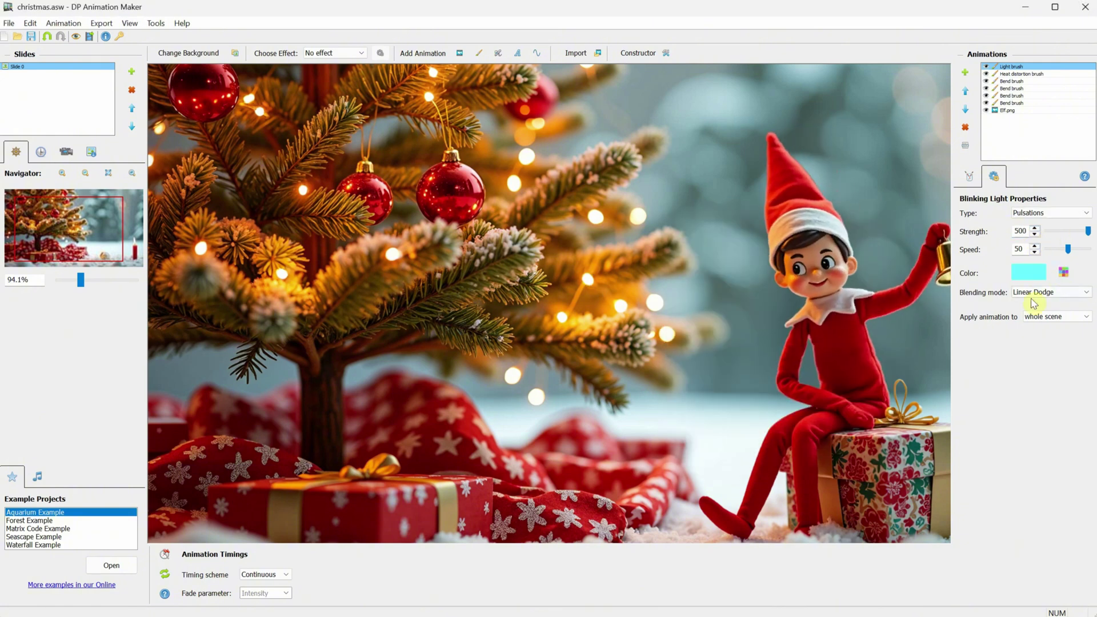
{"action": "left_click", "coordinate": [1045, 292]}
{"action": "left_click", "coordinate": [1037, 302]}
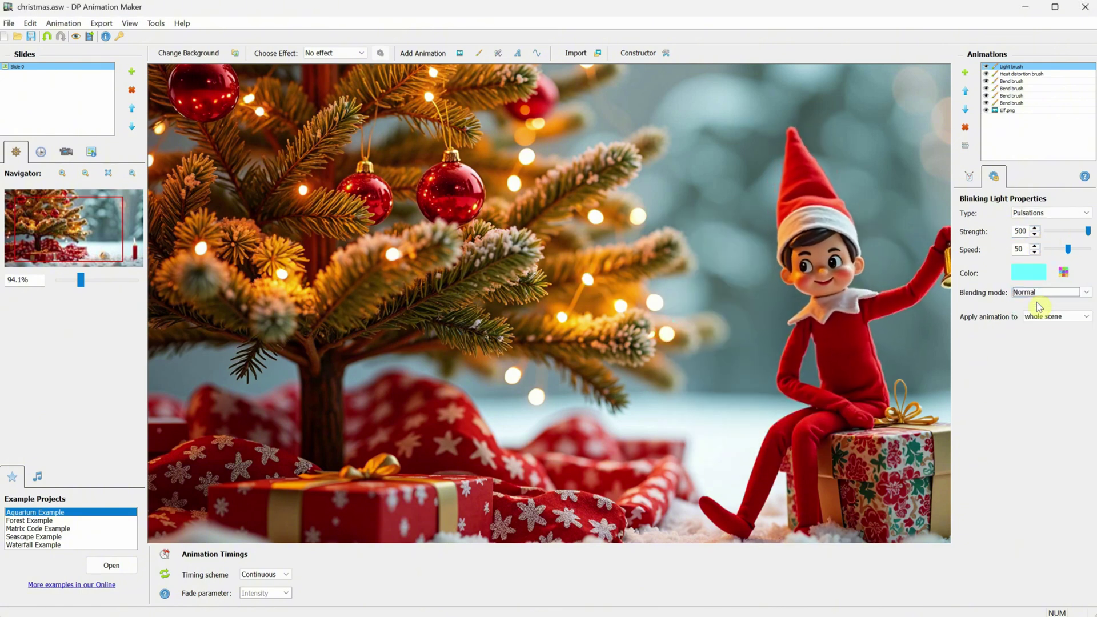
{"action": "left_click", "coordinate": [1038, 293]}
{"action": "left_click", "coordinate": [1039, 303]}
{"action": "left_click", "coordinate": [1039, 293]}
{"action": "left_click", "coordinate": [1045, 340]}
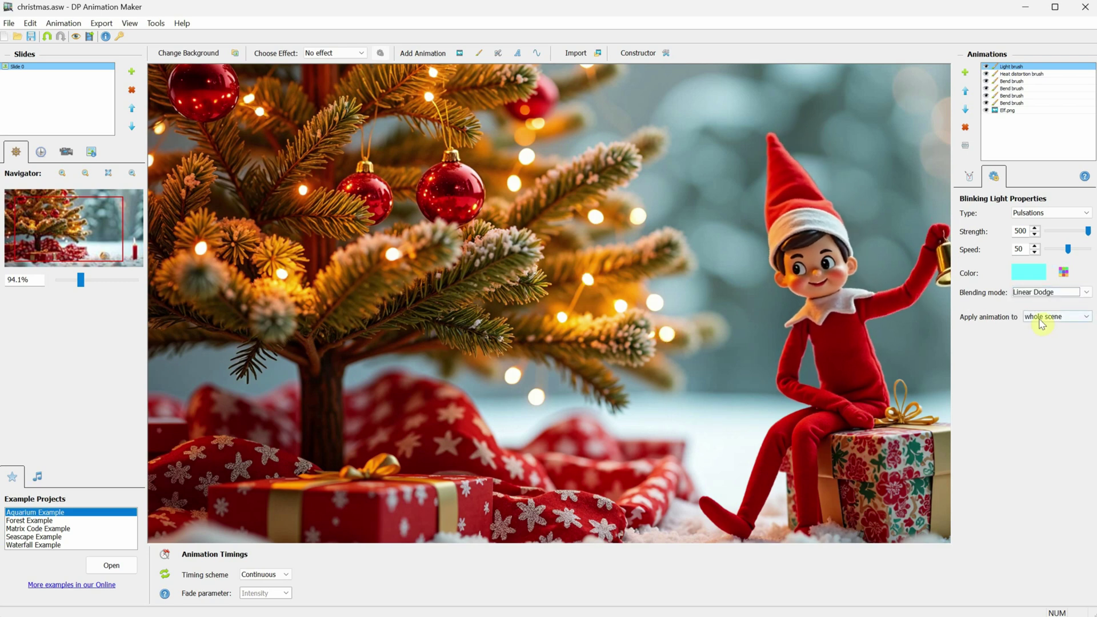
{"action": "left_click", "coordinate": [1045, 294]}
{"action": "left_click", "coordinate": [1045, 333]}
{"action": "left_click", "coordinate": [1046, 293]}
{"action": "left_click", "coordinate": [1048, 318]}
{"action": "left_click", "coordinate": [1011, 275]}
{"action": "left_click", "coordinate": [735, 245]}
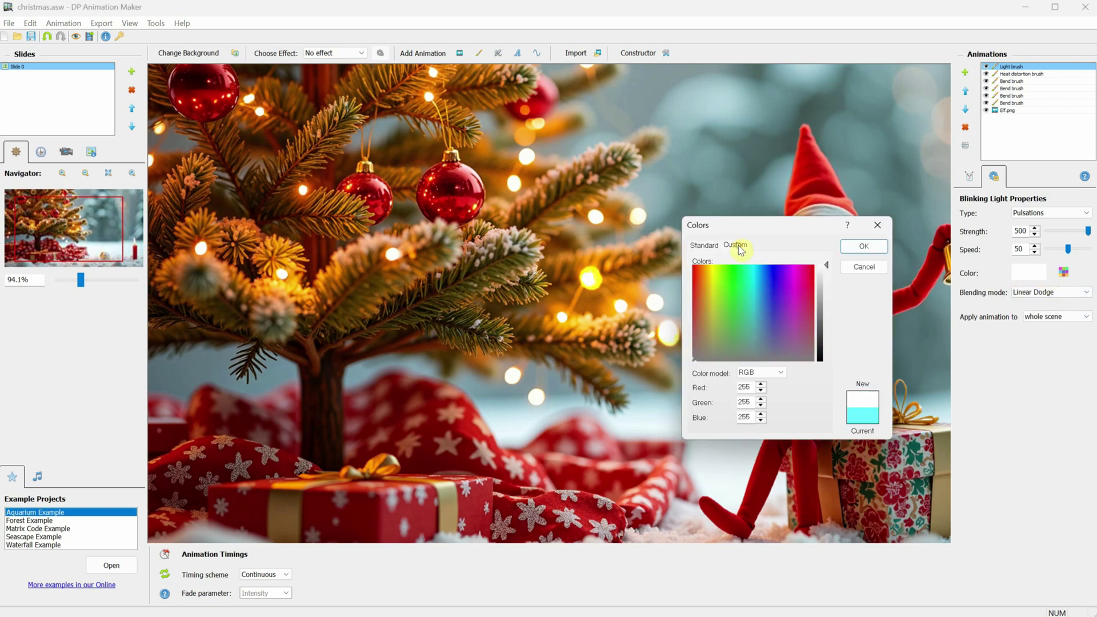
{"action": "left_click", "coordinate": [864, 246]}
{"action": "double_click", "coordinate": [1019, 231]}
{"action": "type", "text": "100"}
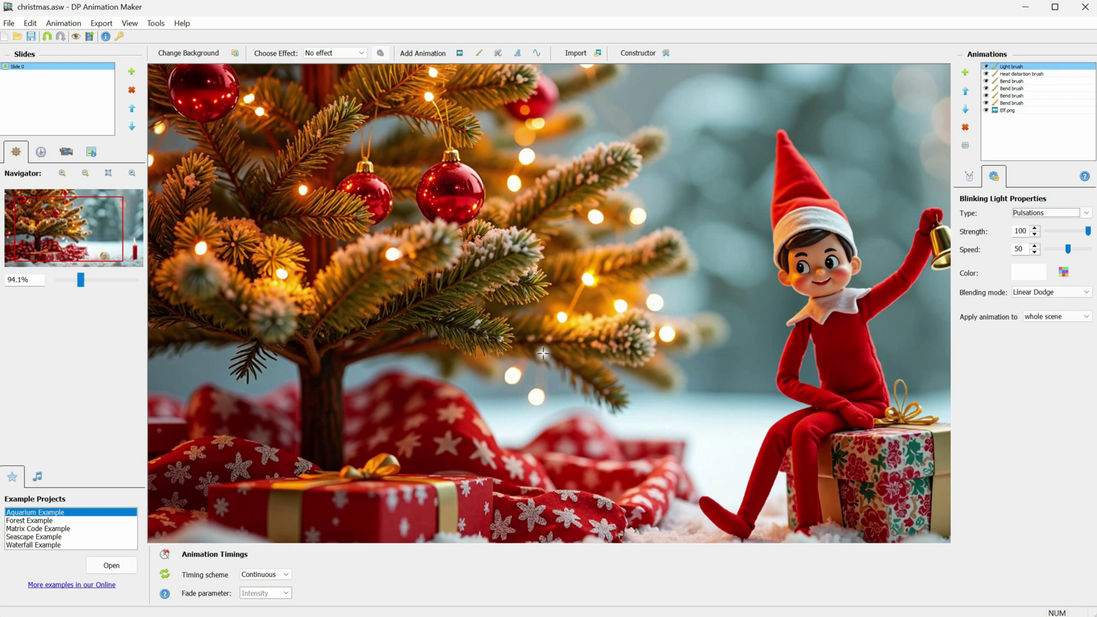
- Add a second Light brush and enlarge its painting brush
{"action": "scroll", "coordinate": [510, 182], "scroll_direction": "down", "scroll_amount": 2}
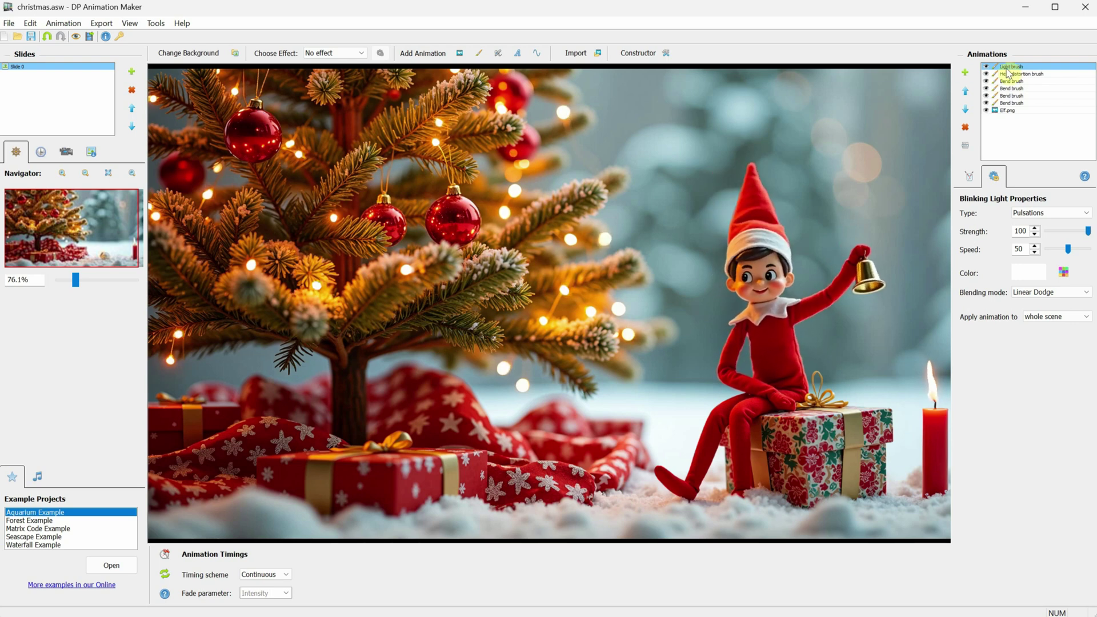
{"action": "left_click", "coordinate": [965, 72]}
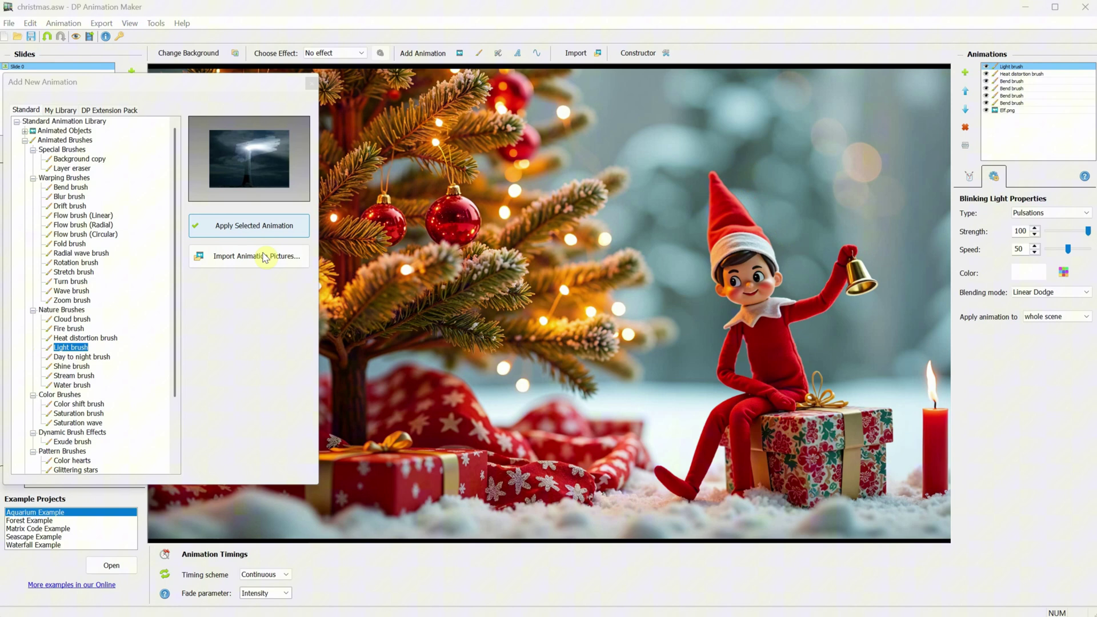
{"action": "left_click", "coordinate": [252, 225]}
{"action": "left_click", "coordinate": [994, 176]}
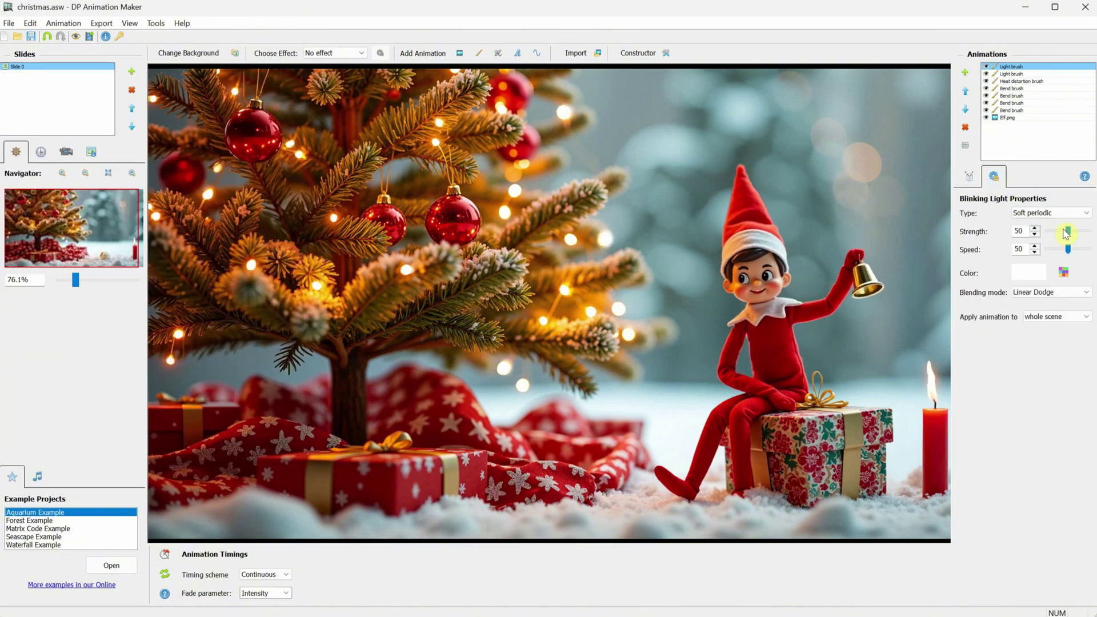
{"action": "left_click", "coordinate": [969, 175]}
{"action": "left_click_drag", "start_coordinate": [1053, 242], "coordinate": [1057, 247]}
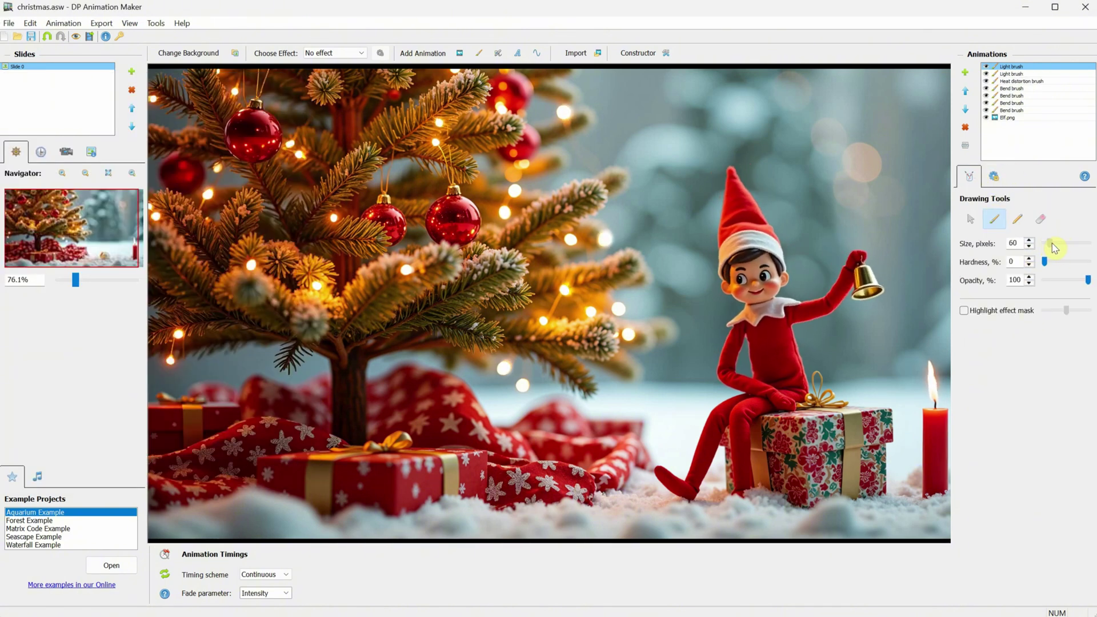
- Set the new light's Pulsations to Strength 100 and Speed 31, then select the eraser
{"action": "left_click", "coordinate": [994, 176]}
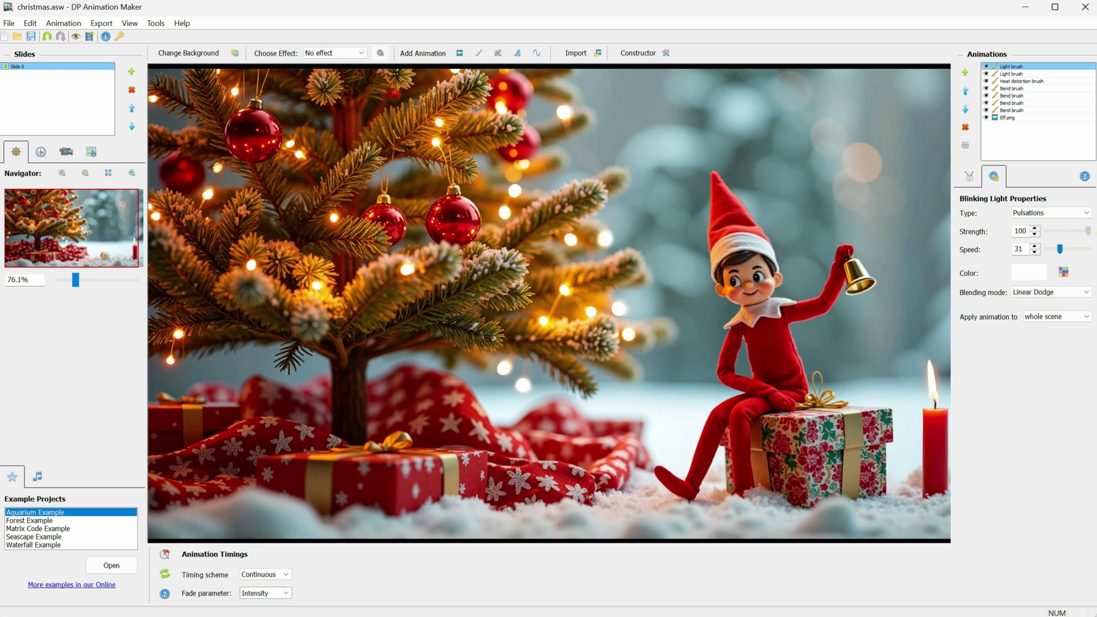
{"action": "left_click_drag", "start_coordinate": [1072, 233], "coordinate": [1093, 234]}
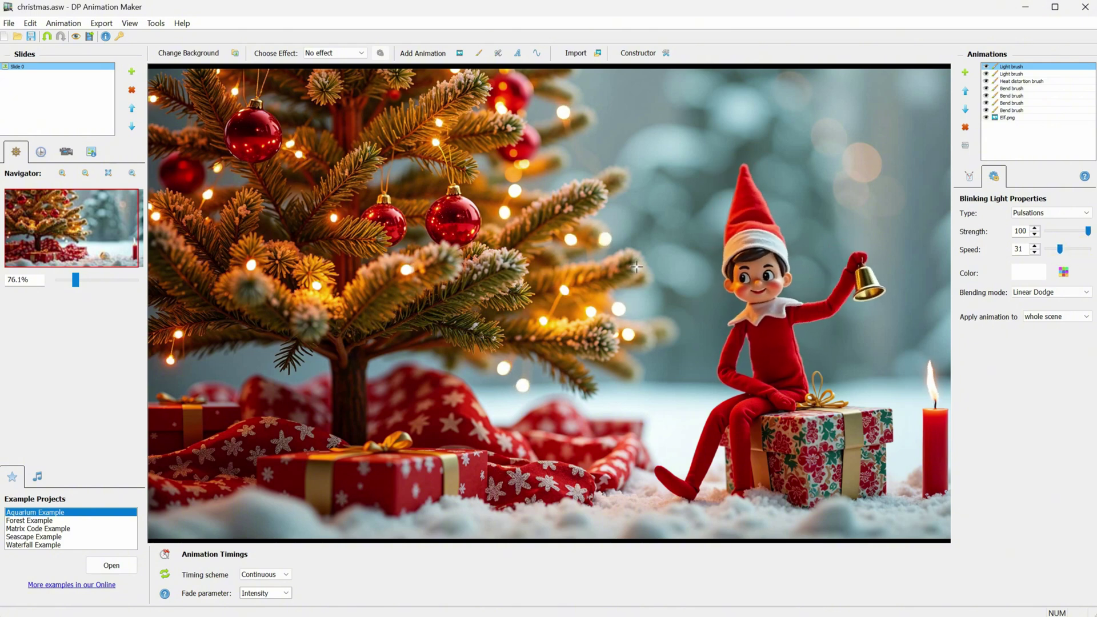
{"action": "left_click", "coordinate": [969, 176]}
{"action": "left_click", "coordinate": [1041, 219]}
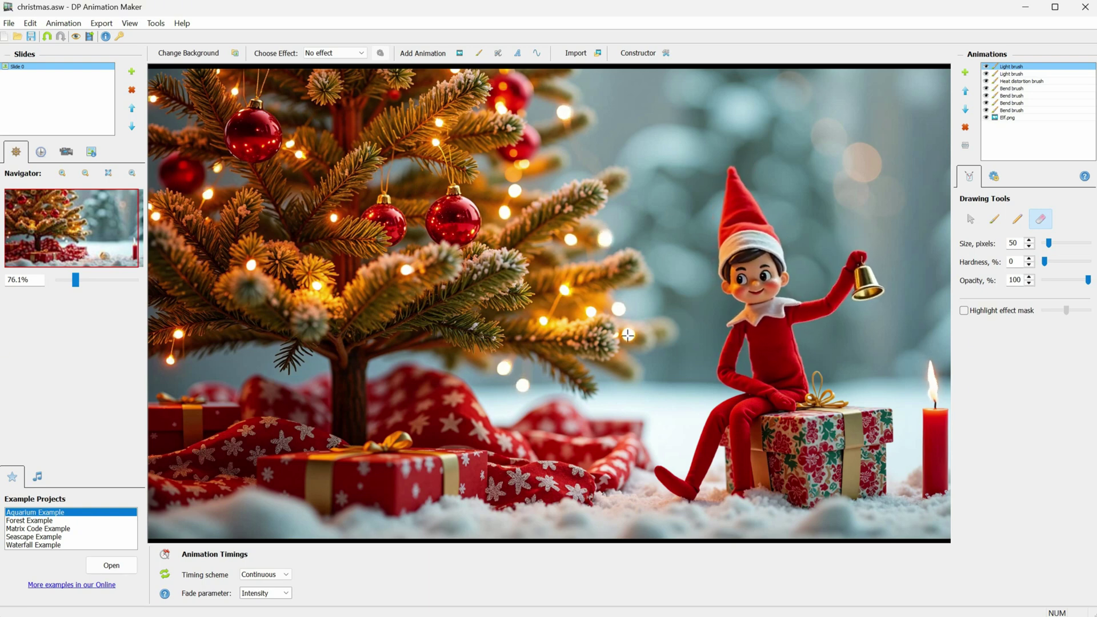
{"action": "scroll", "coordinate": [621, 339], "scroll_direction": "down", "scroll_amount": 1}
{"action": "scroll", "coordinate": [622, 340], "scroll_direction": "up", "scroll_amount": 1}
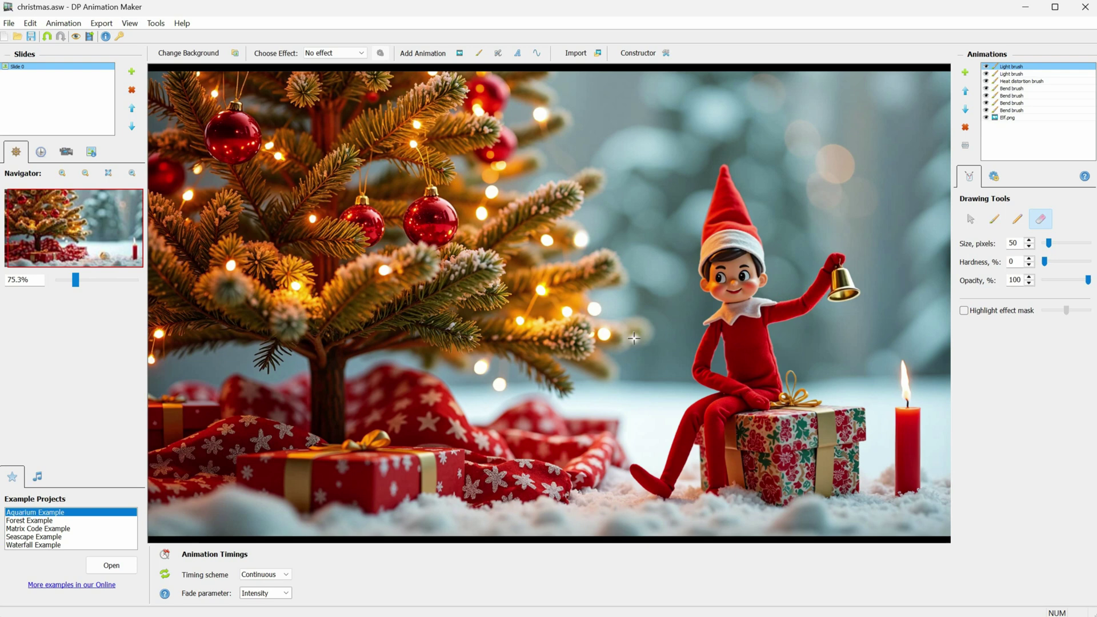
{"action": "left_click", "coordinate": [460, 54]}
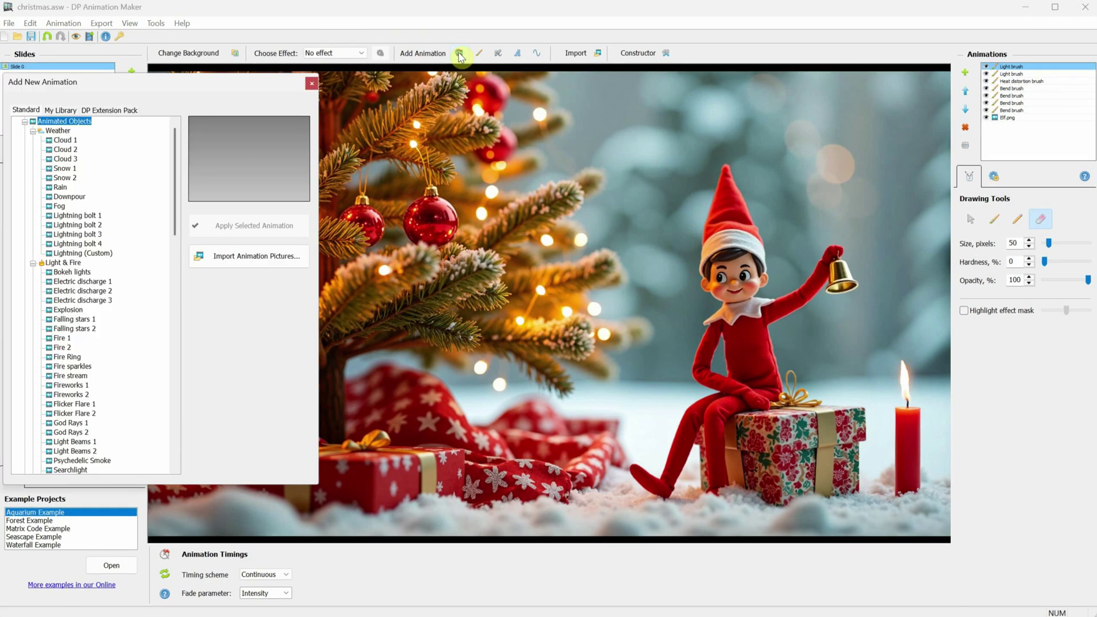
{"action": "left_click", "coordinate": [66, 168]}
{"action": "left_click", "coordinate": [65, 179]}
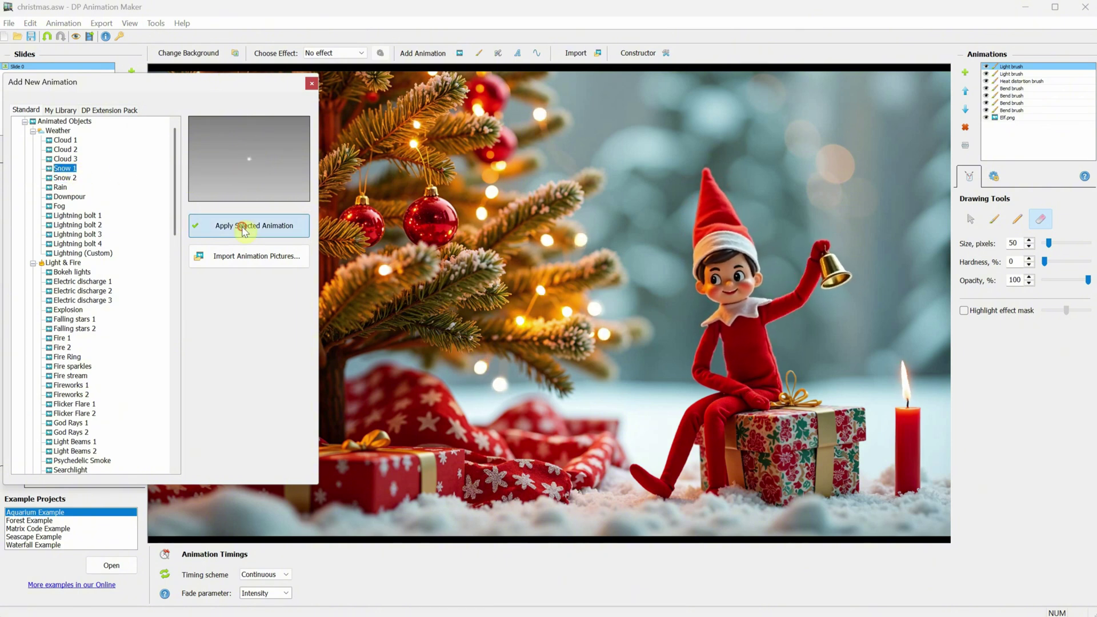
{"action": "left_click", "coordinate": [246, 226]}
{"action": "left_click", "coordinate": [311, 87]}
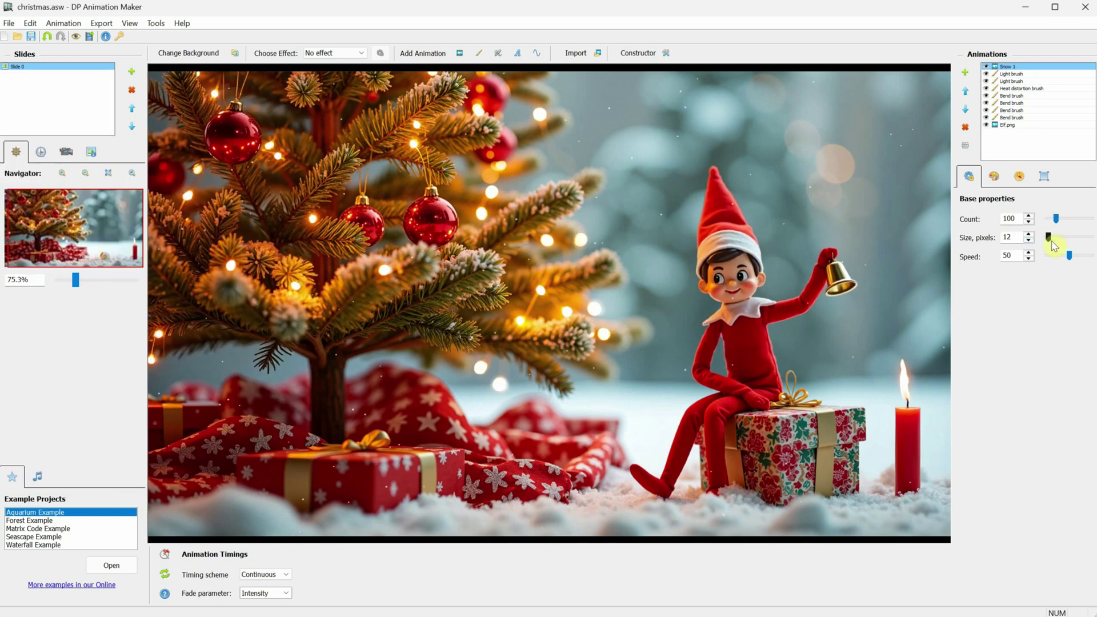
{"action": "mouse_move", "coordinate": [1048, 240]}
{"action": "left_mouse_down"}
{"action": "mouse_move", "coordinate": [1071, 245]}
{"action": "mouse_move", "coordinate": [1054, 243]}
{"action": "left_mouse_up"}
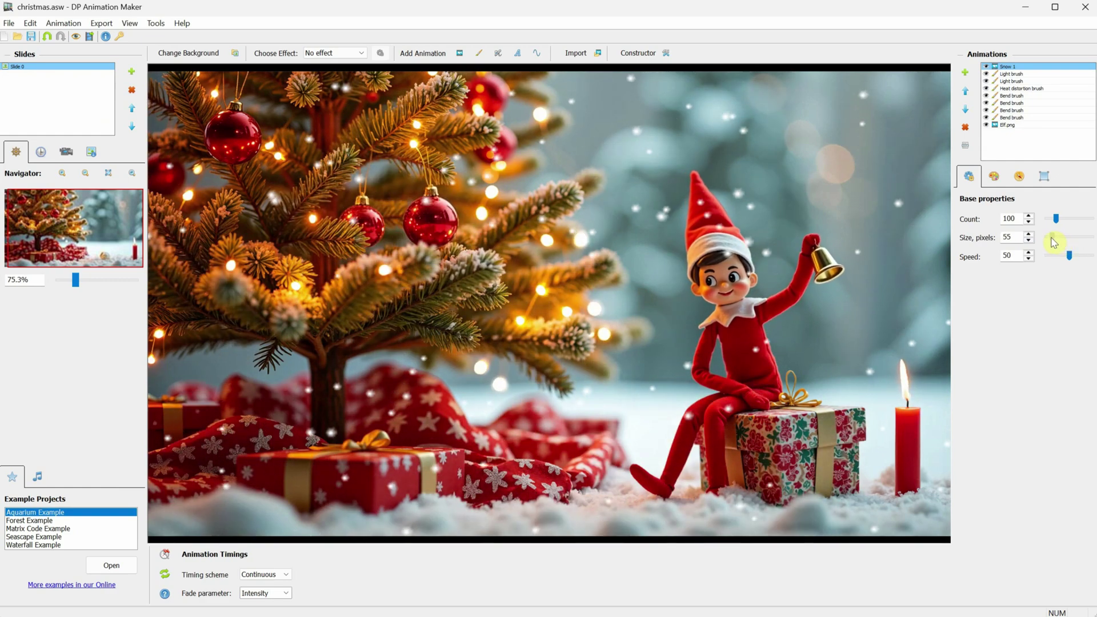
{"action": "left_click", "coordinate": [965, 128]}
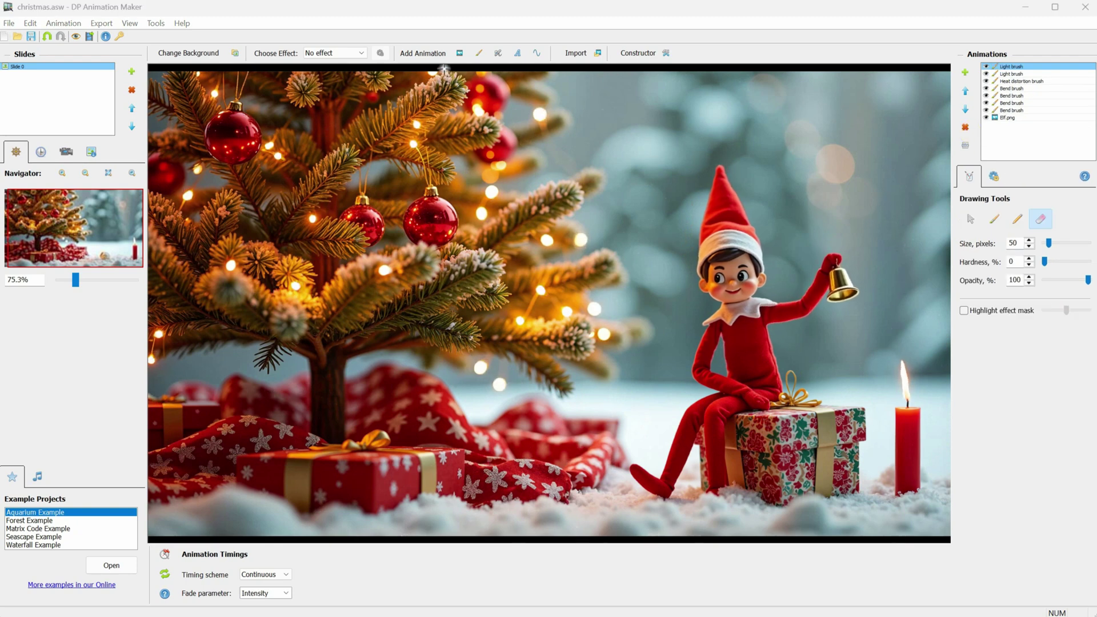
- Add a Snow 2 snowfall with slightly bigger flakes and a count of 60
{"action": "left_click", "coordinate": [459, 53]}
{"action": "left_click", "coordinate": [65, 177]}
{"action": "left_click", "coordinate": [254, 226]}
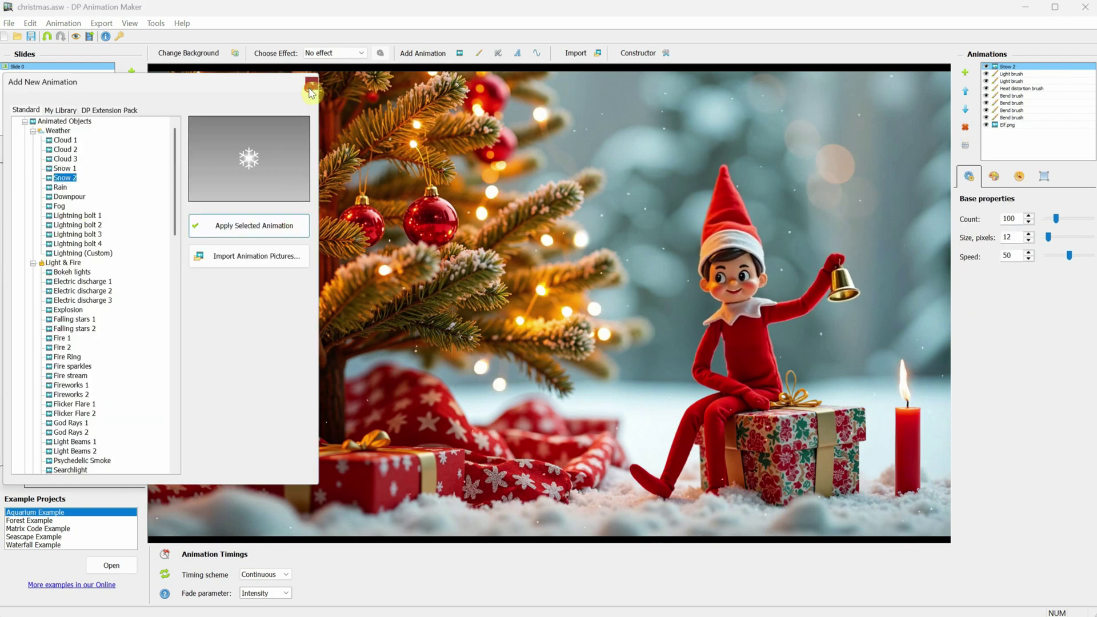
{"action": "left_click", "coordinate": [312, 86]}
{"action": "left_click_drag", "start_coordinate": [1048, 237], "coordinate": [1054, 241]}
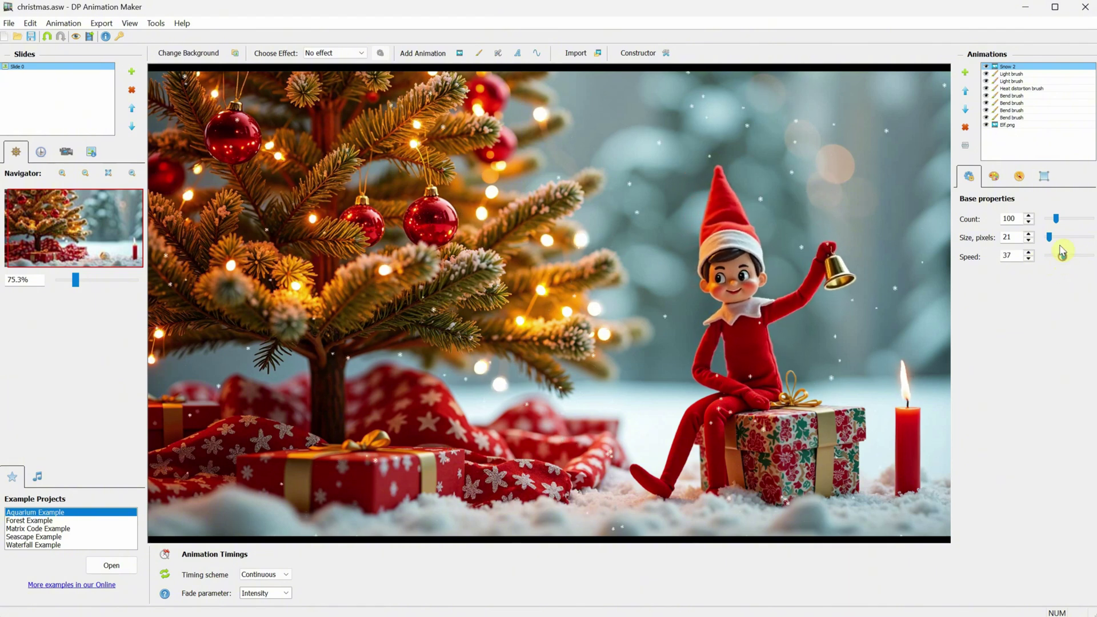
{"action": "left_click_drag", "start_coordinate": [1069, 222], "coordinate": [1046, 219]}
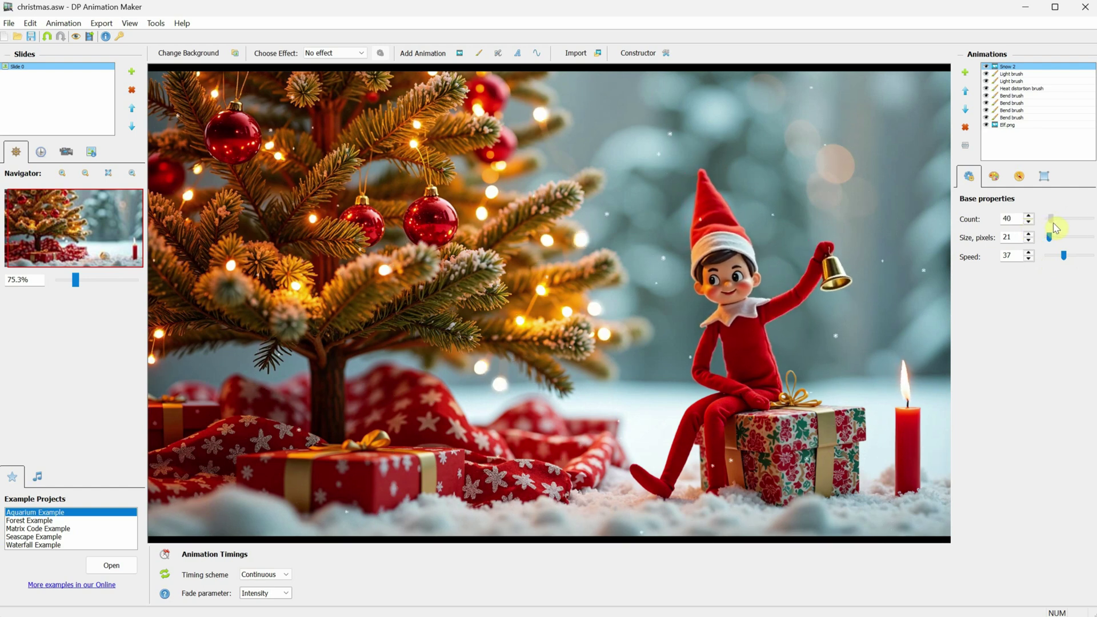
{"action": "left_click", "coordinate": [1054, 222]}
- Set the snowfall direction to 212 degrees and its sway amplitude to 100
{"action": "left_click", "coordinate": [995, 180]}
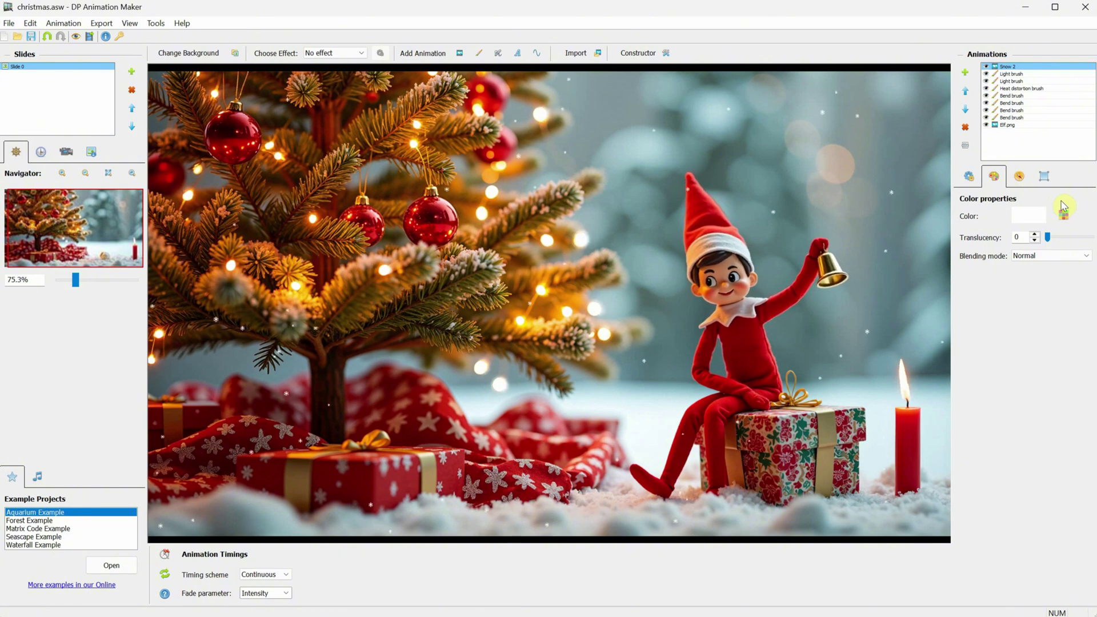
{"action": "left_click", "coordinate": [1020, 180]}
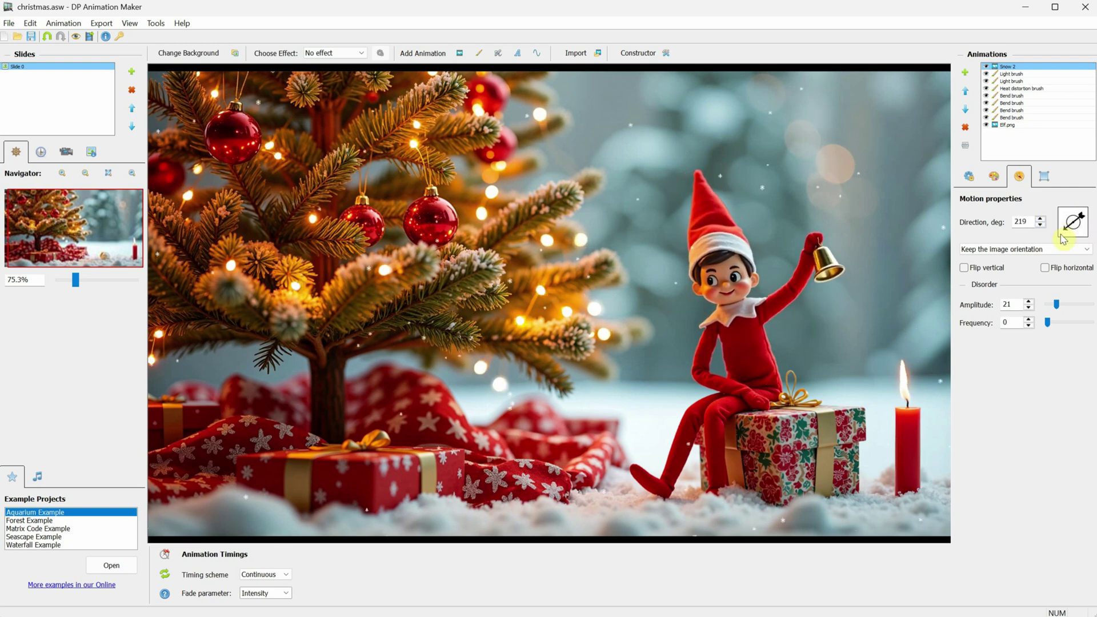
{"action": "left_click_drag", "start_coordinate": [1062, 239], "coordinate": [1061, 237]}
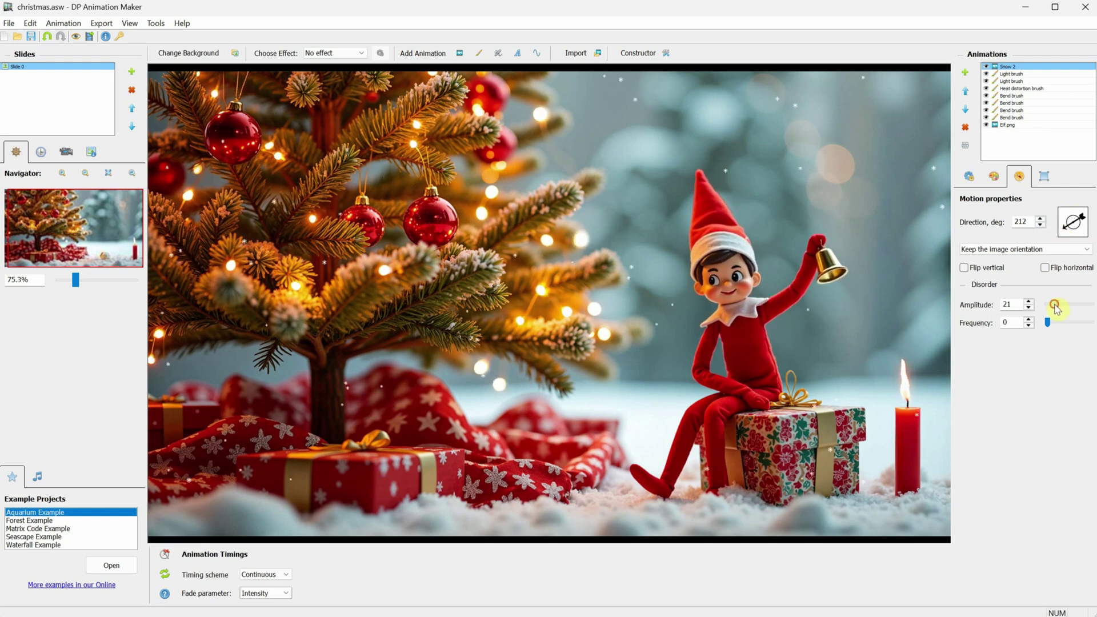
{"action": "left_click_drag", "start_coordinate": [1055, 304], "coordinate": [1093, 304]}
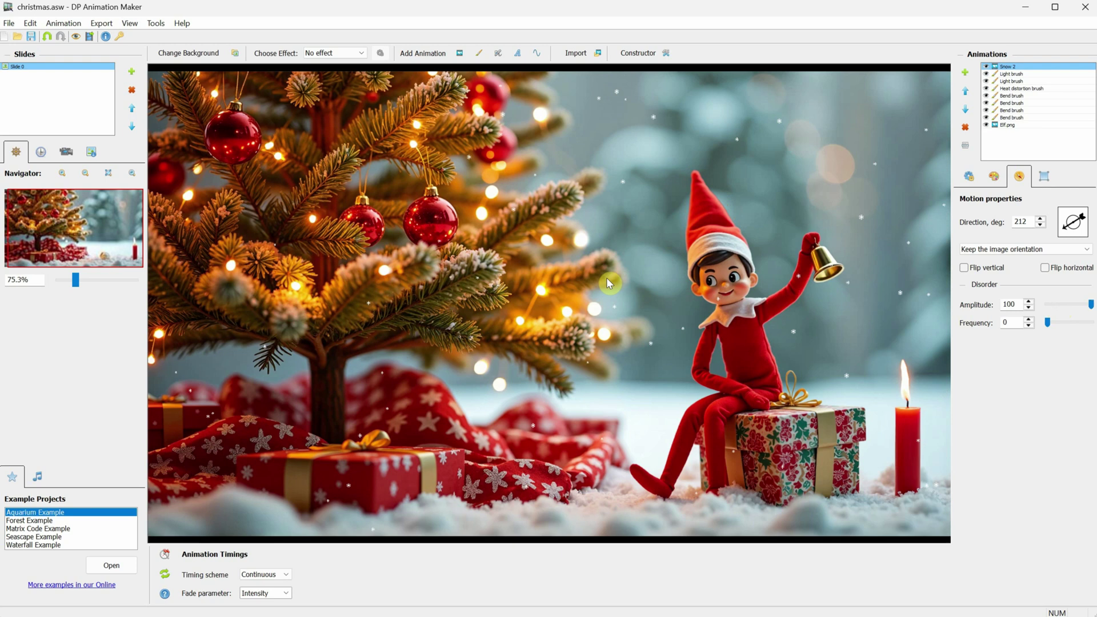
{"action": "mouse_move", "coordinate": [1048, 322]}
{"action": "left_mouse_down"}
{"action": "mouse_move", "coordinate": [1091, 322]}
{"action": "mouse_move", "coordinate": [1031, 320]}
{"action": "left_mouse_up"}
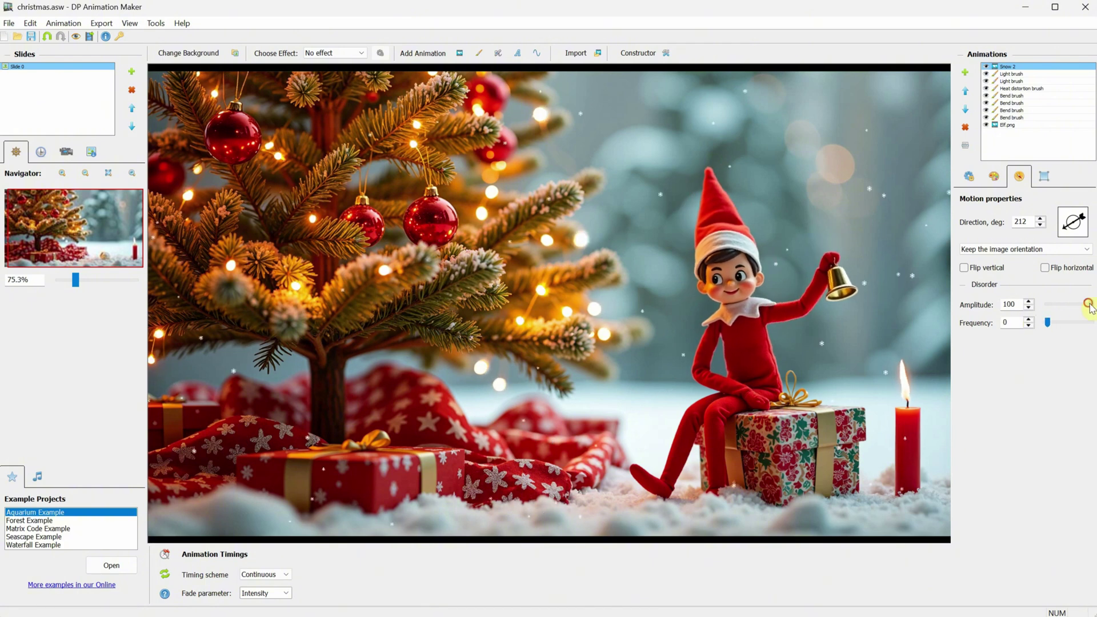
- Resize the snowfall boundary and stretch it back to cover the full image
{"action": "left_click", "coordinate": [1042, 179]}
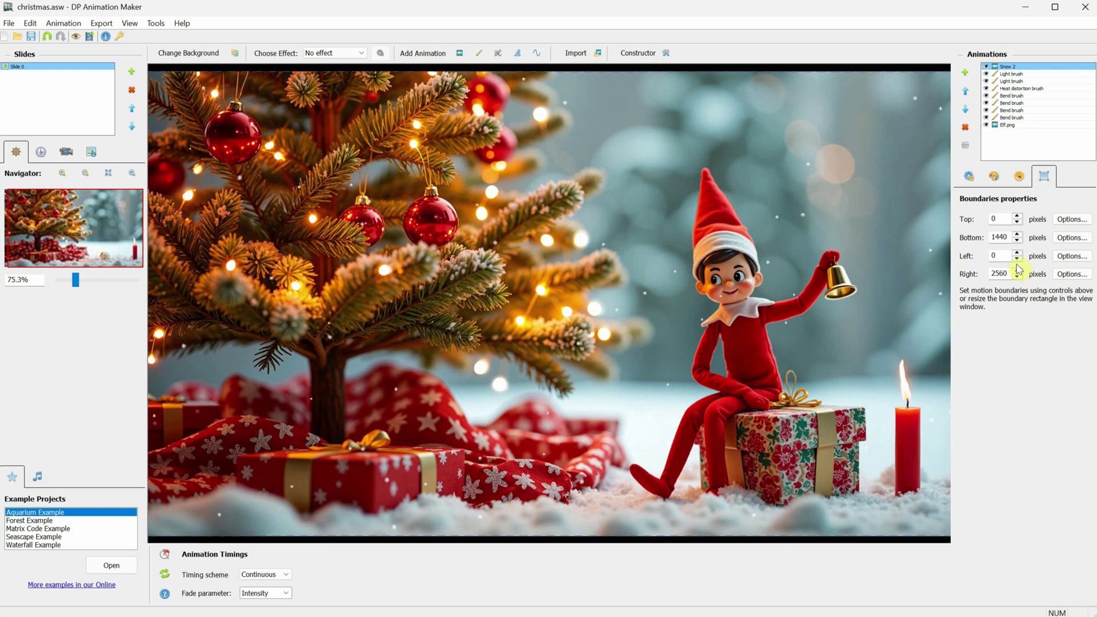
{"action": "scroll", "coordinate": [800, 400], "scroll_direction": "down", "scroll_amount": 2}
{"action": "left_click_drag", "start_coordinate": [886, 499], "coordinate": [386, 340]}
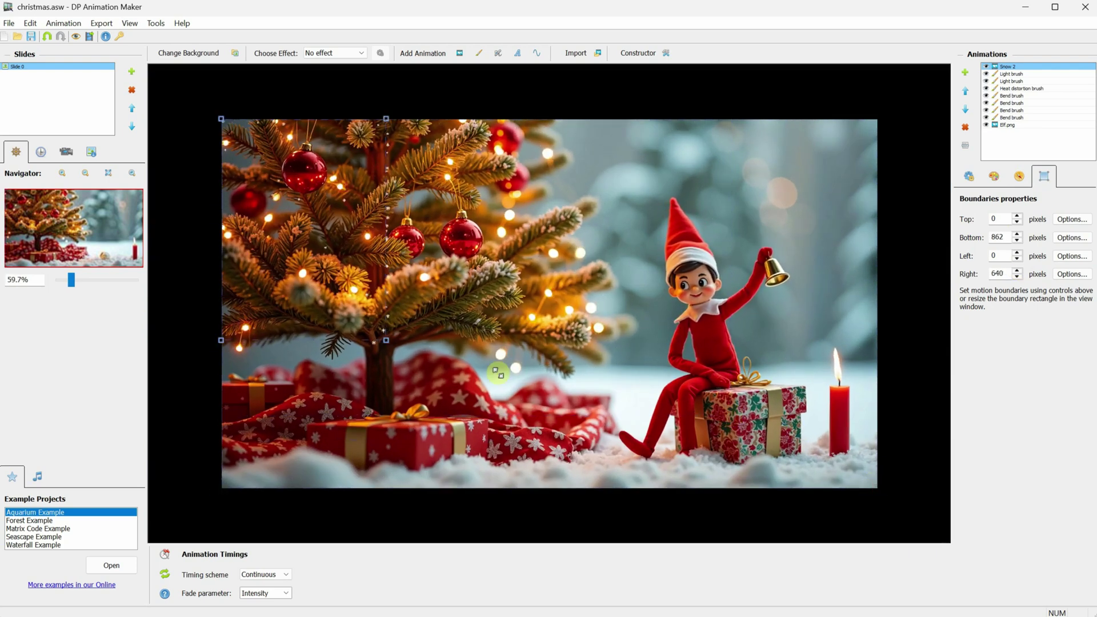
{"action": "left_click_drag", "start_coordinate": [498, 372], "coordinate": [886, 515]}
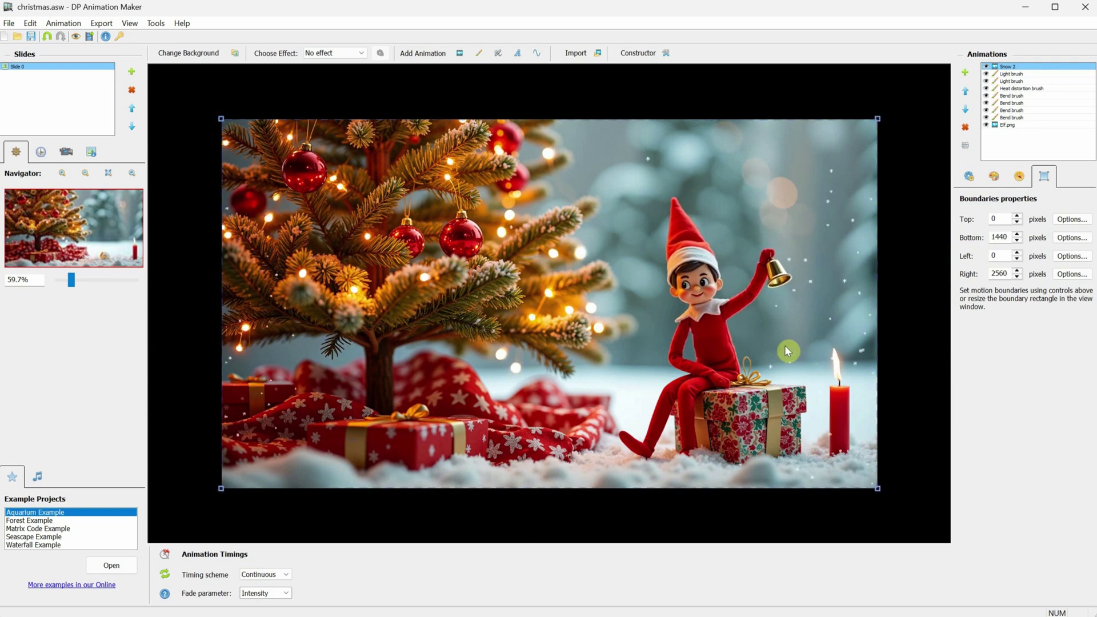
{"action": "scroll", "coordinate": [785, 347], "scroll_direction": "up", "scroll_amount": 1}
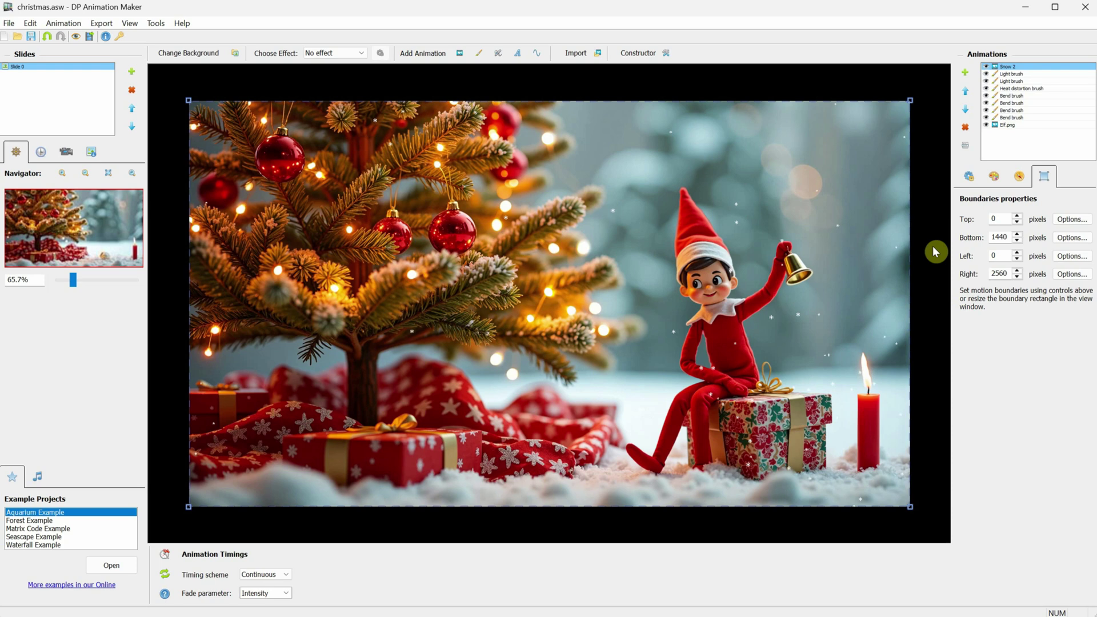
- Lower the sway amplitude to 67 and set Count 74, Size 25 and Speed 27
{"action": "left_click", "coordinate": [1019, 177]}
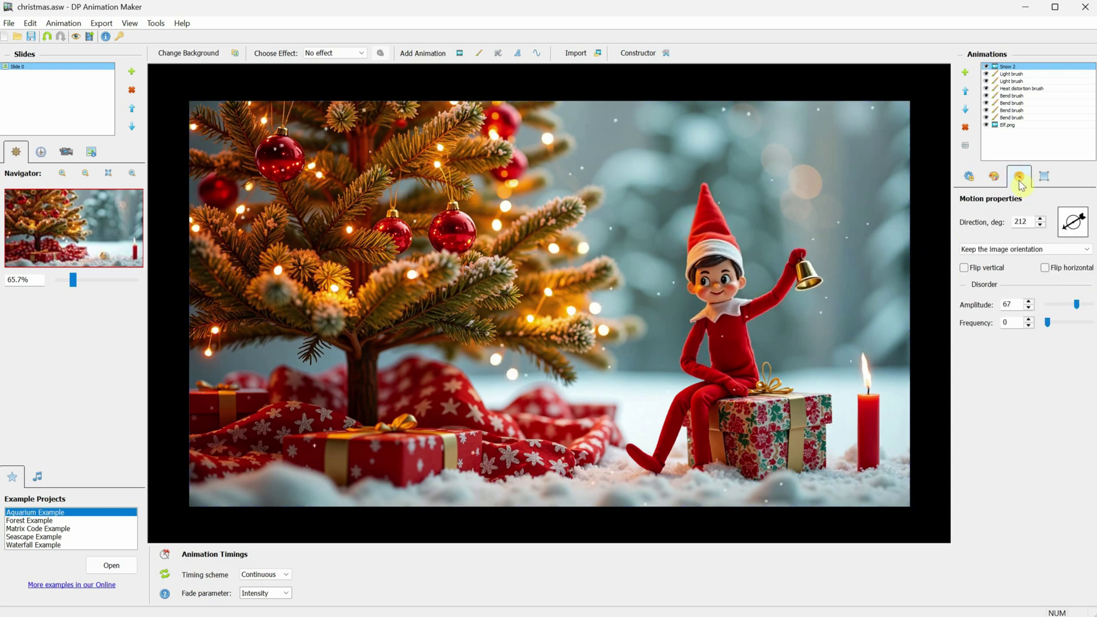
{"action": "left_click", "coordinate": [969, 176]}
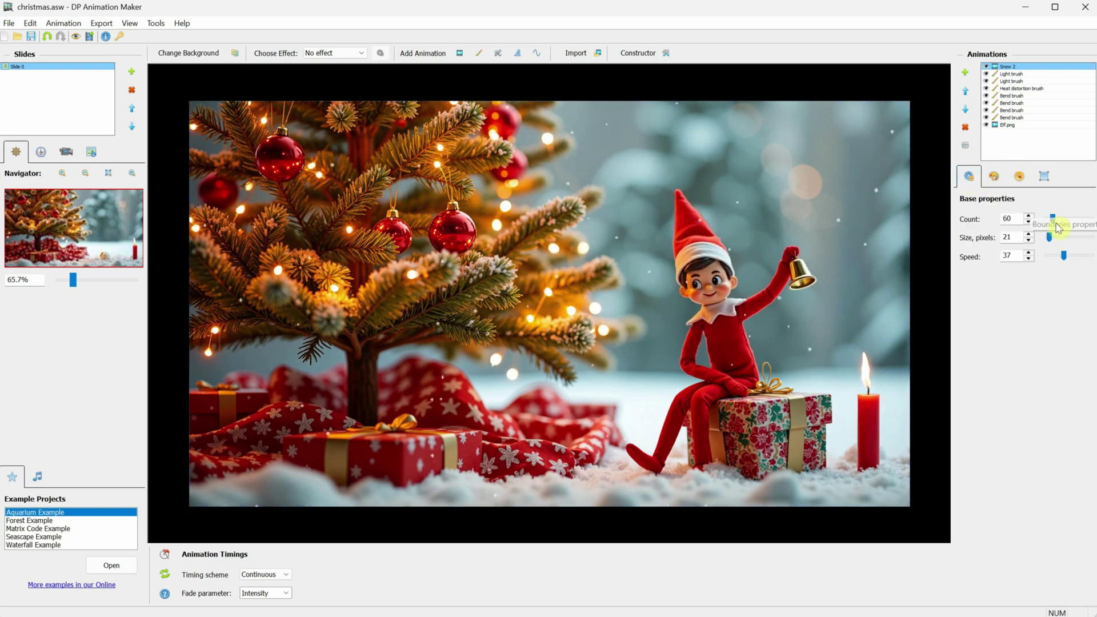
{"action": "left_click_drag", "start_coordinate": [1064, 256], "coordinate": [1055, 224]}
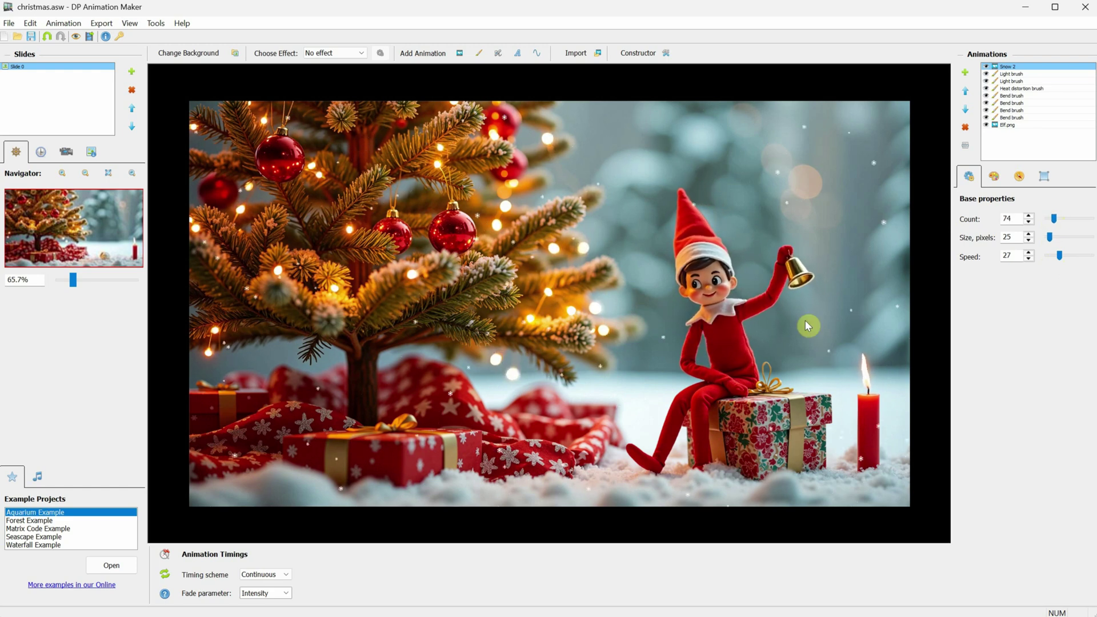
- Add a Flicker Flare 2 animation from the Light & Fire library
{"action": "left_click", "coordinate": [743, 275]}
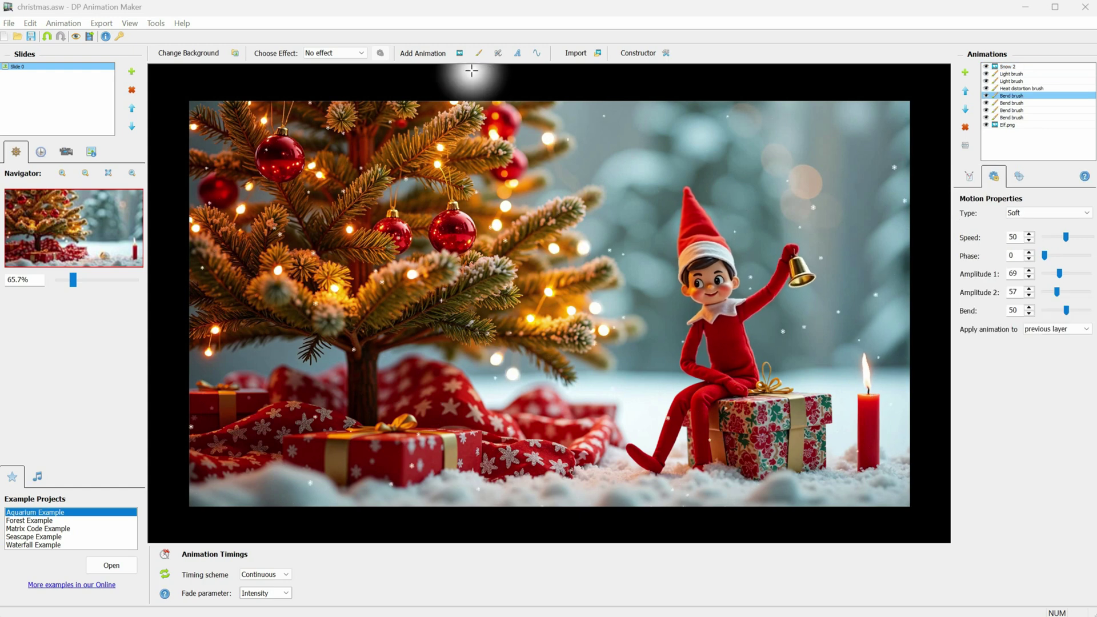
{"action": "left_click", "coordinate": [461, 55]}
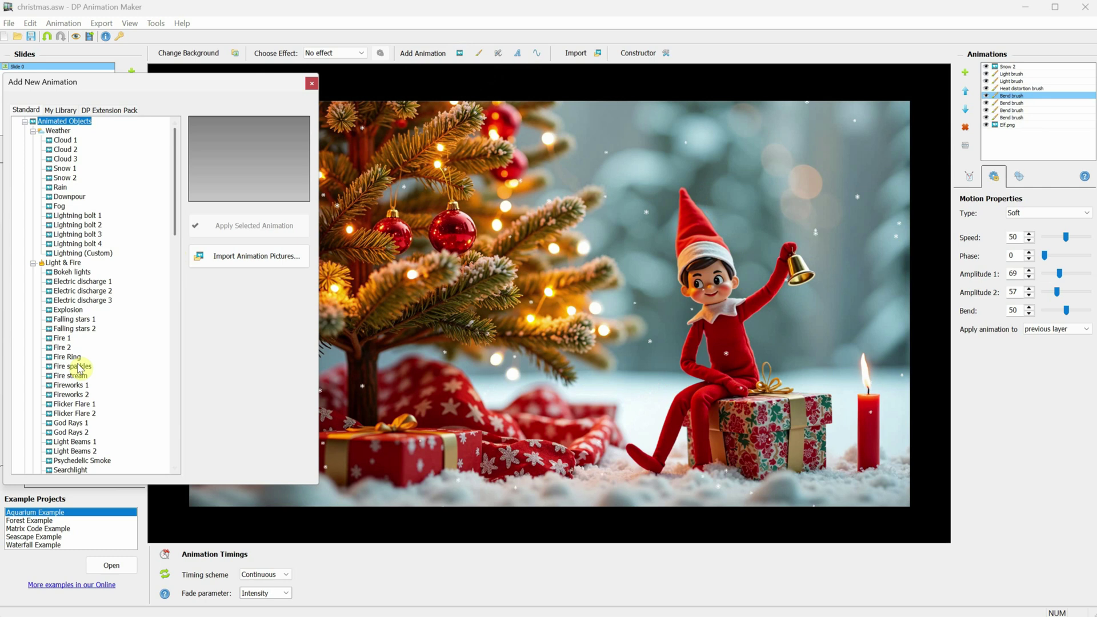
{"action": "left_click", "coordinate": [74, 405]}
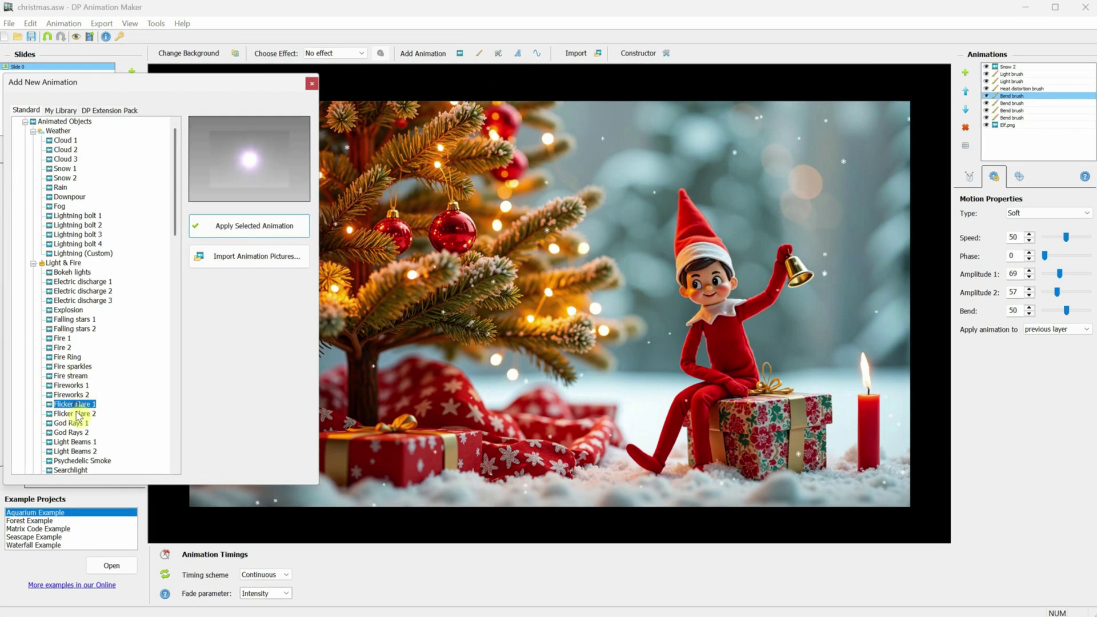
{"action": "left_click", "coordinate": [75, 414]}
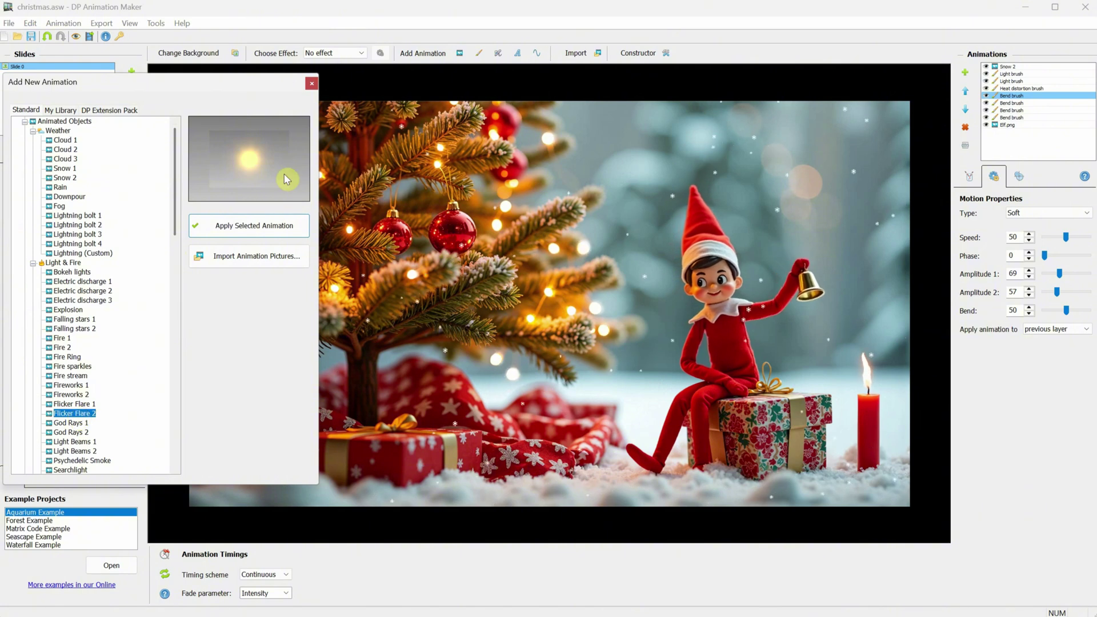
{"action": "left_click", "coordinate": [246, 226]}
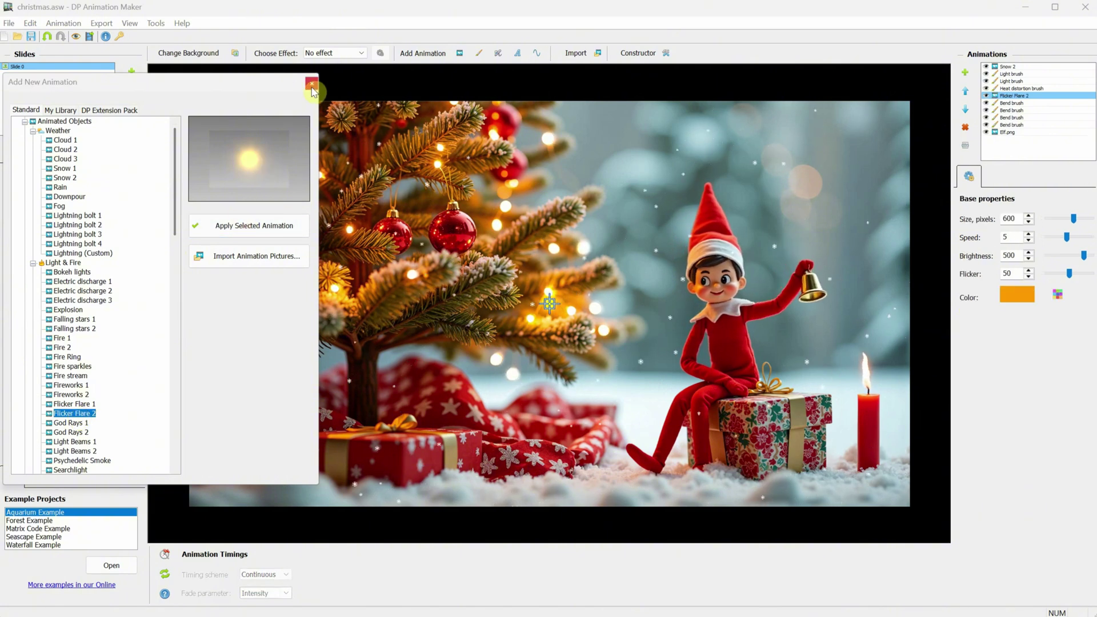
- Place the flare on the candle flame and size it to 559 pixels
{"action": "left_click_drag", "start_coordinate": [549, 303], "coordinate": [611, 331]}
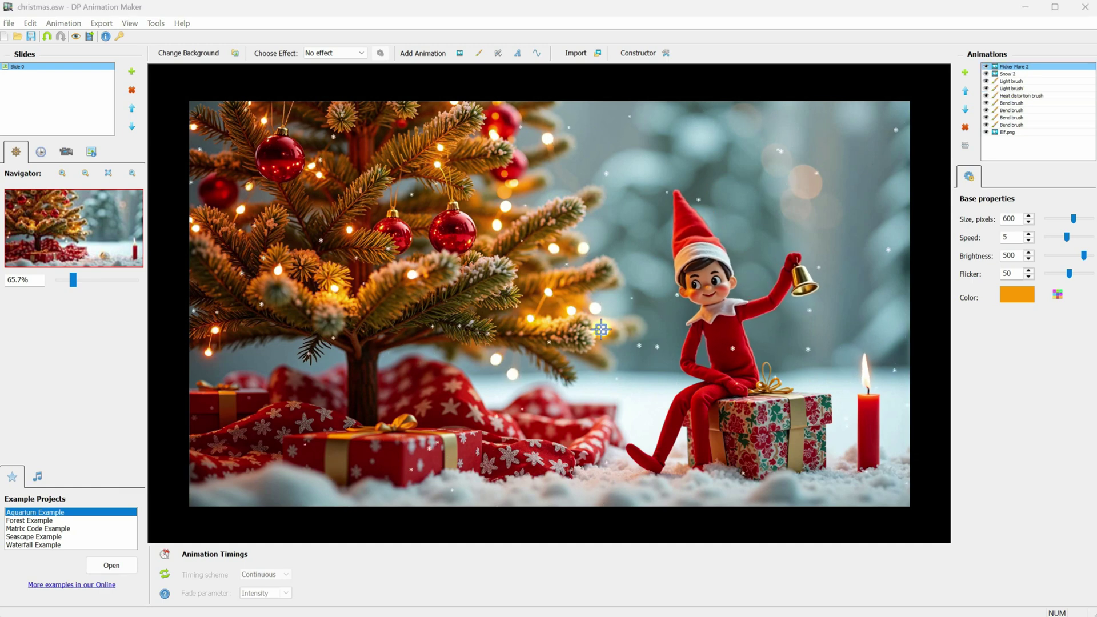
{"action": "left_click_drag", "start_coordinate": [601, 329], "coordinate": [866, 379]}
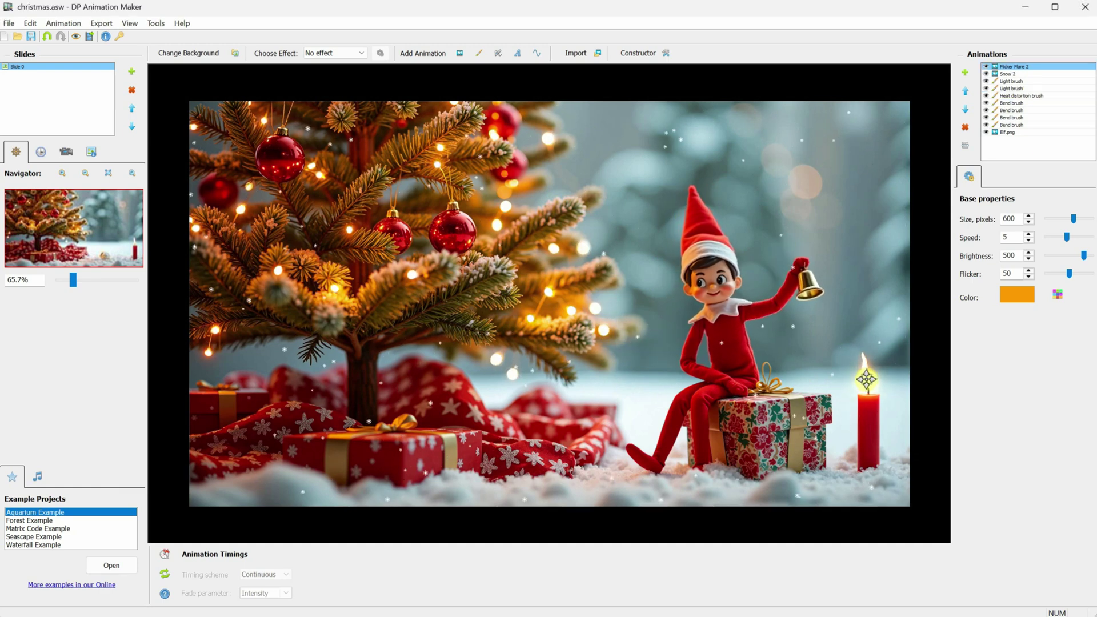
{"action": "scroll", "coordinate": [866, 379], "scroll_direction": "up", "scroll_amount": 4}
{"action": "mouse_move", "coordinate": [1070, 218]}
{"action": "left_mouse_down"}
{"action": "mouse_move", "coordinate": [1089, 217]}
{"action": "mouse_move", "coordinate": [1072, 216]}
{"action": "left_mouse_up"}
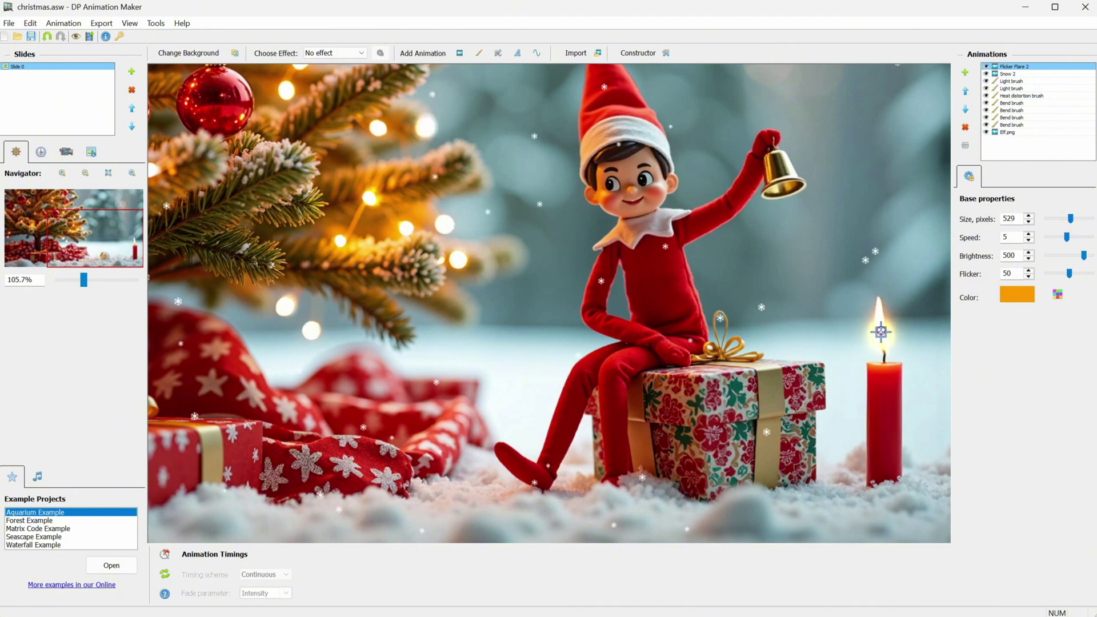
{"action": "left_click_drag", "start_coordinate": [1071, 221], "coordinate": [1072, 221]}
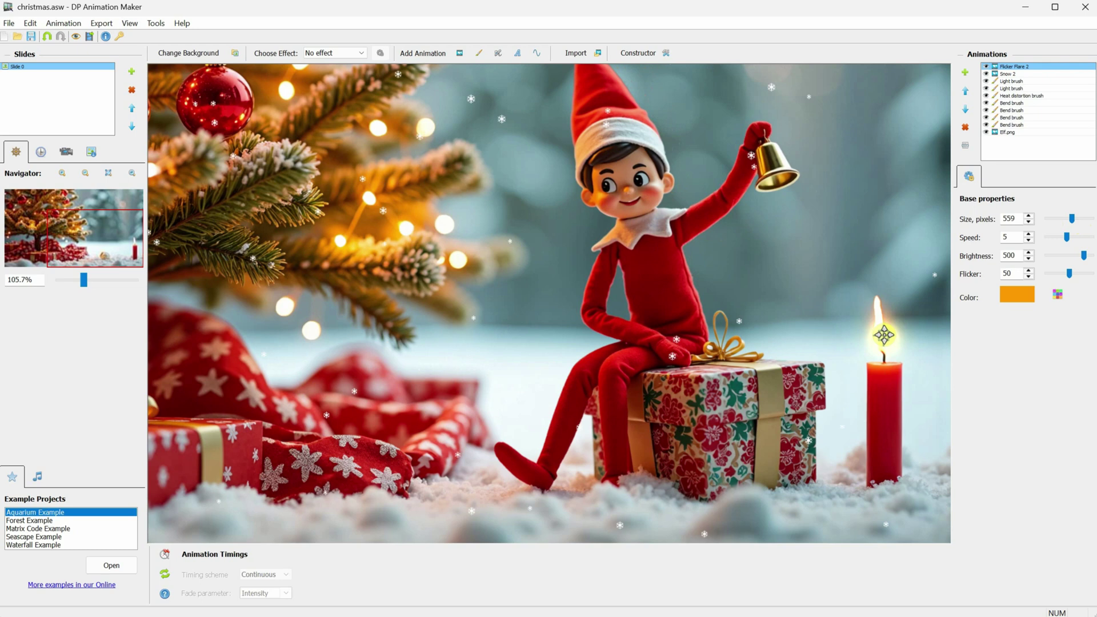
- Move the Flicker Flare 2 layer down the list until it sits below the Heat distortion brush
{"action": "left_click", "coordinate": [1011, 74]}
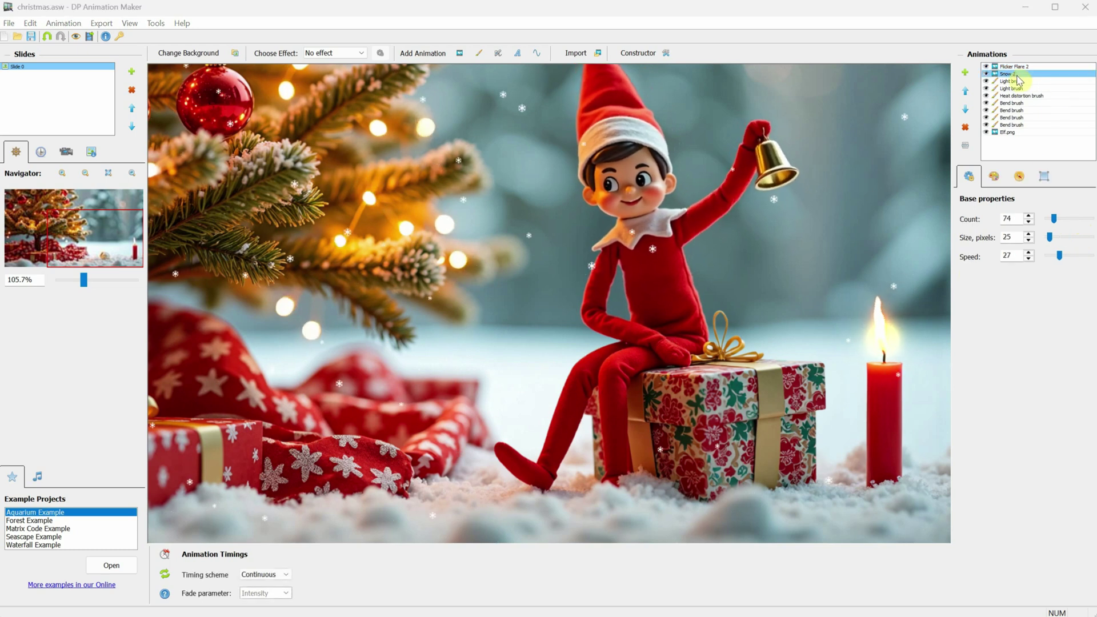
{"action": "left_click", "coordinate": [1020, 67]}
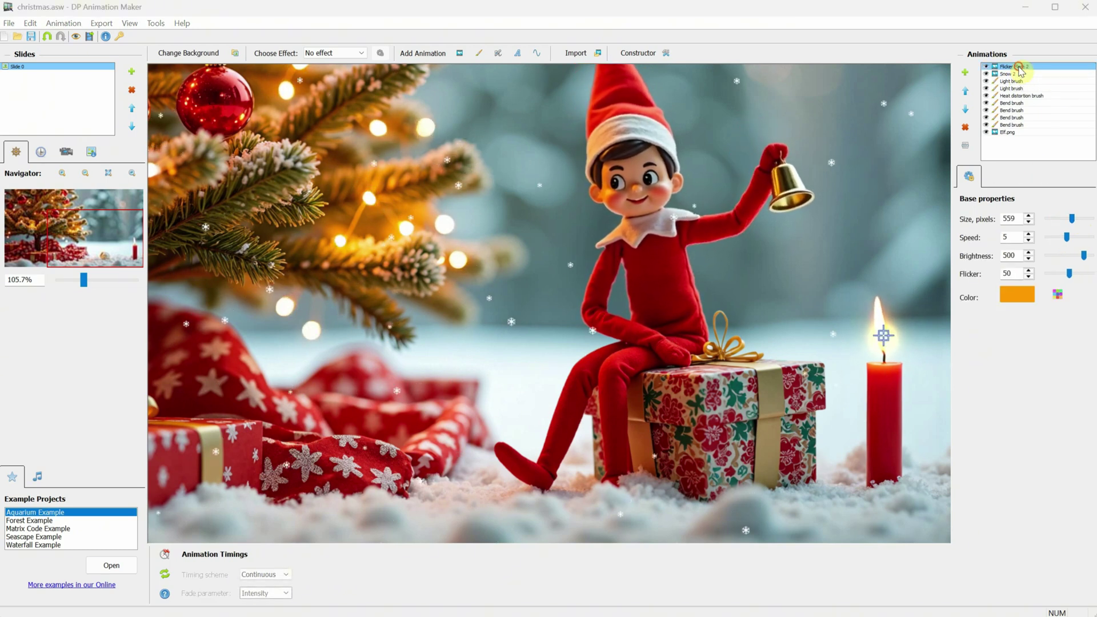
{"action": "left_click", "coordinate": [965, 111]}
{"action": "left_click", "coordinate": [965, 110]}
{"action": "left_click", "coordinate": [965, 110]}
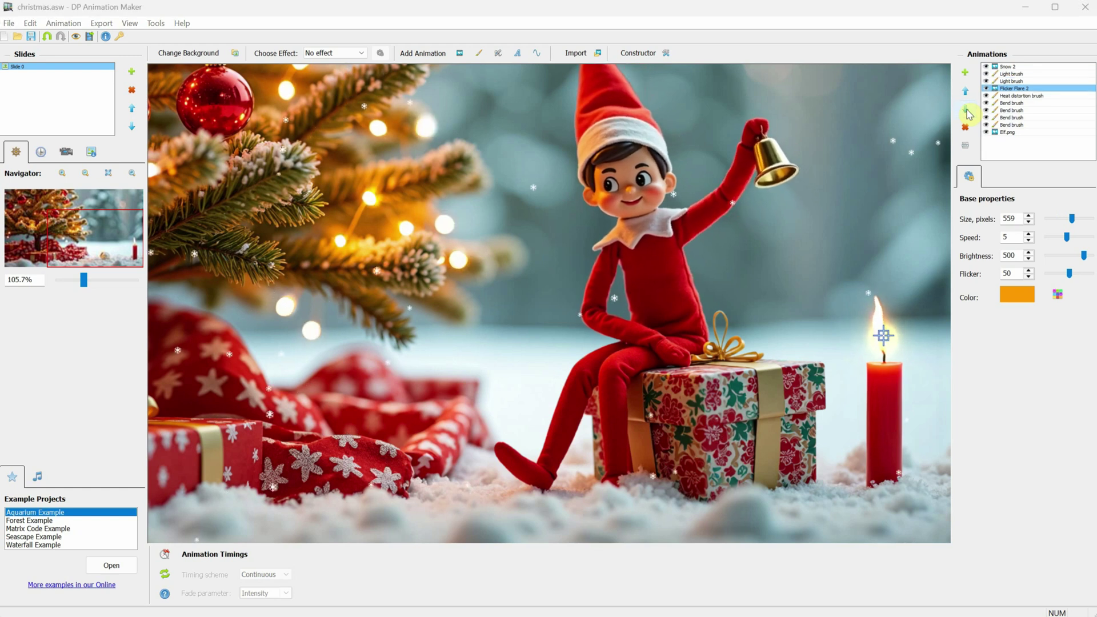
{"action": "left_click", "coordinate": [966, 110]}
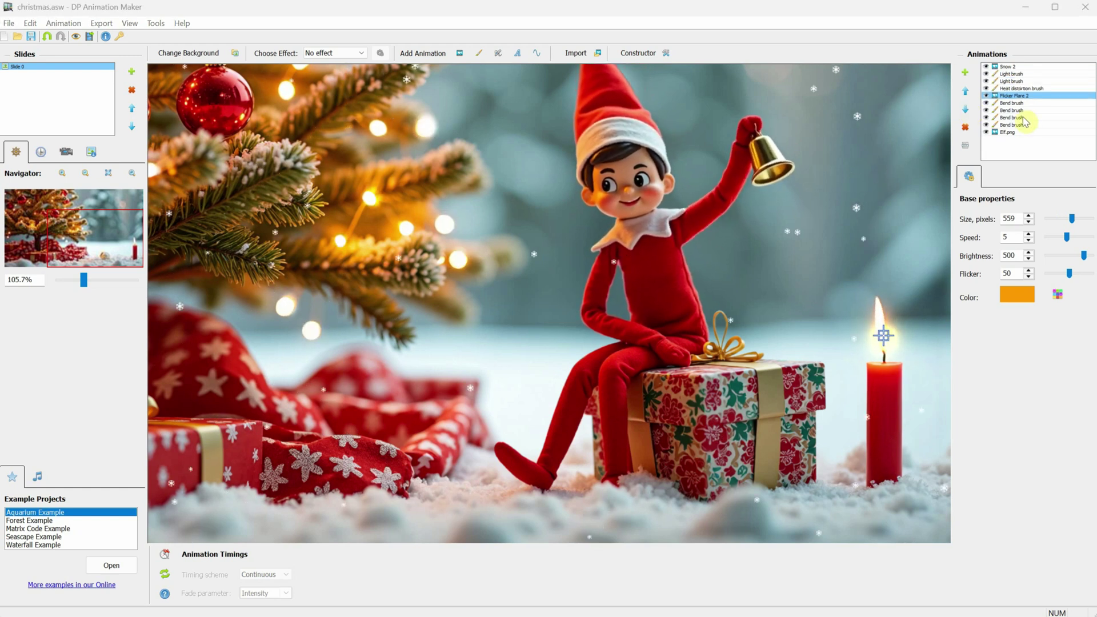
- Apply the Heat distortion brush to the whole scene after trying background only
{"action": "left_click", "coordinate": [1027, 88]}
{"action": "left_click", "coordinate": [1084, 268]}
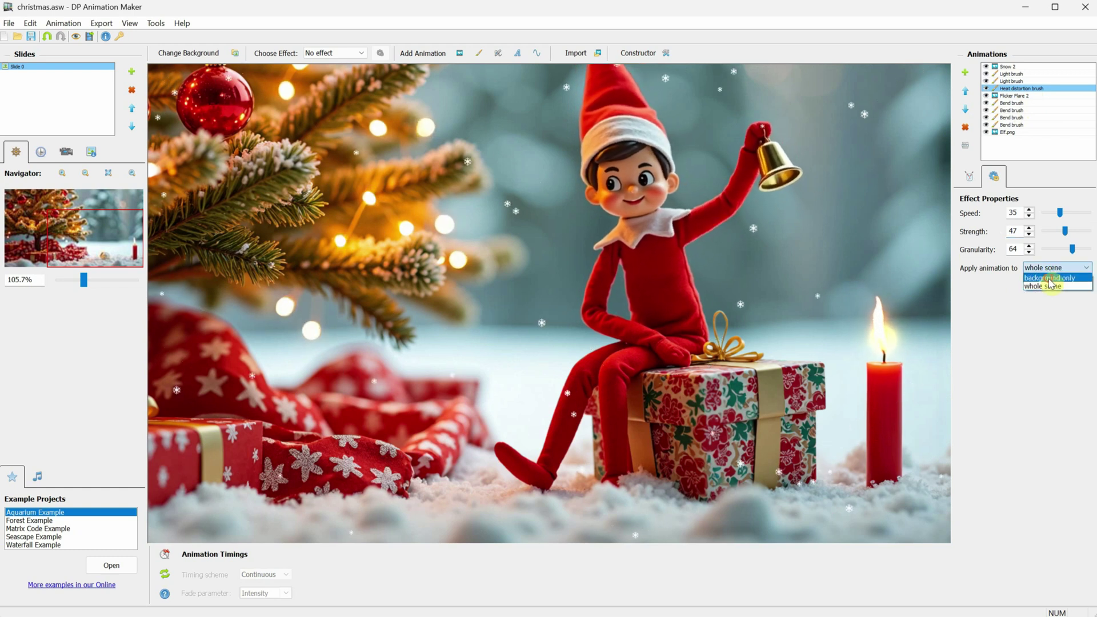
{"action": "left_click", "coordinate": [1051, 278]}
{"action": "left_click", "coordinate": [1056, 270]}
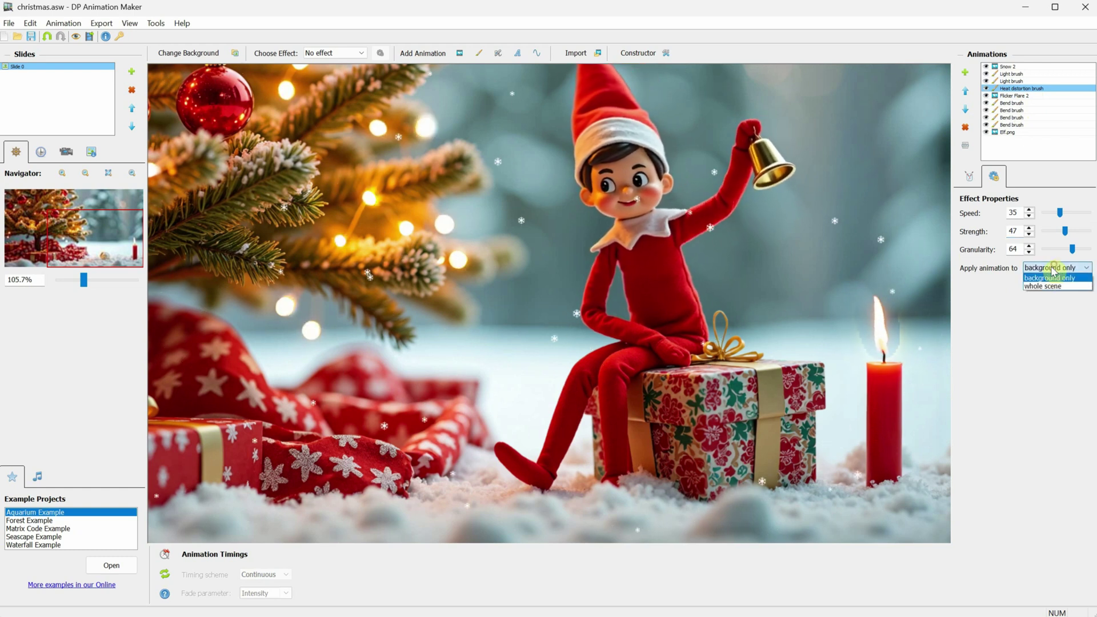
{"action": "left_click", "coordinate": [1049, 286]}
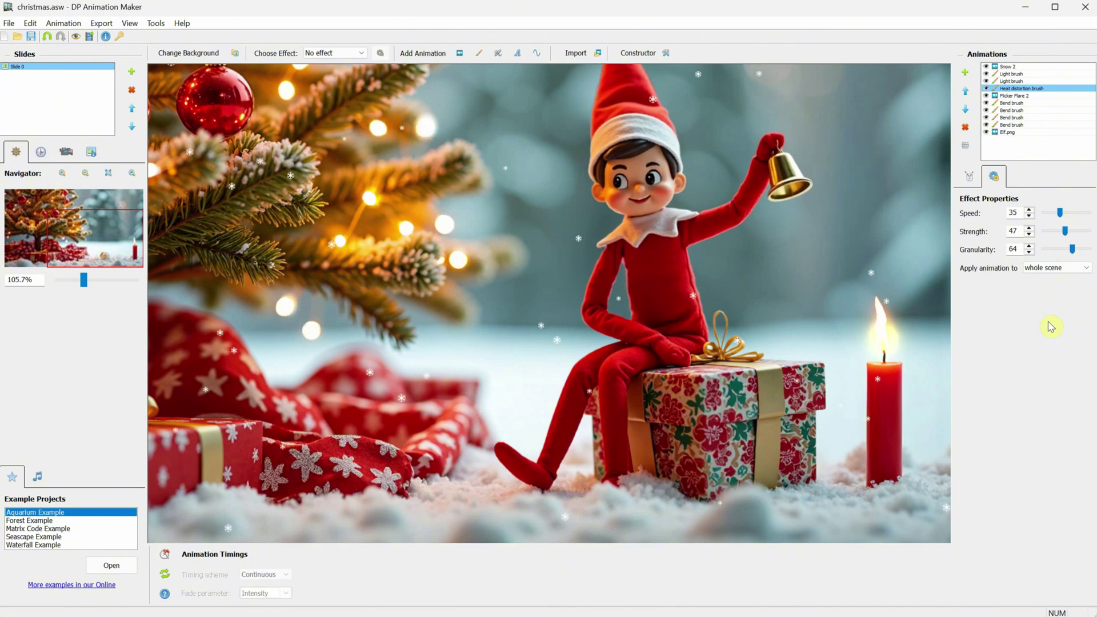
- Change the Flicker Flare 2 glow colour to a deeper burnt orange after trying other colours
{"action": "left_click", "coordinate": [1020, 81]}
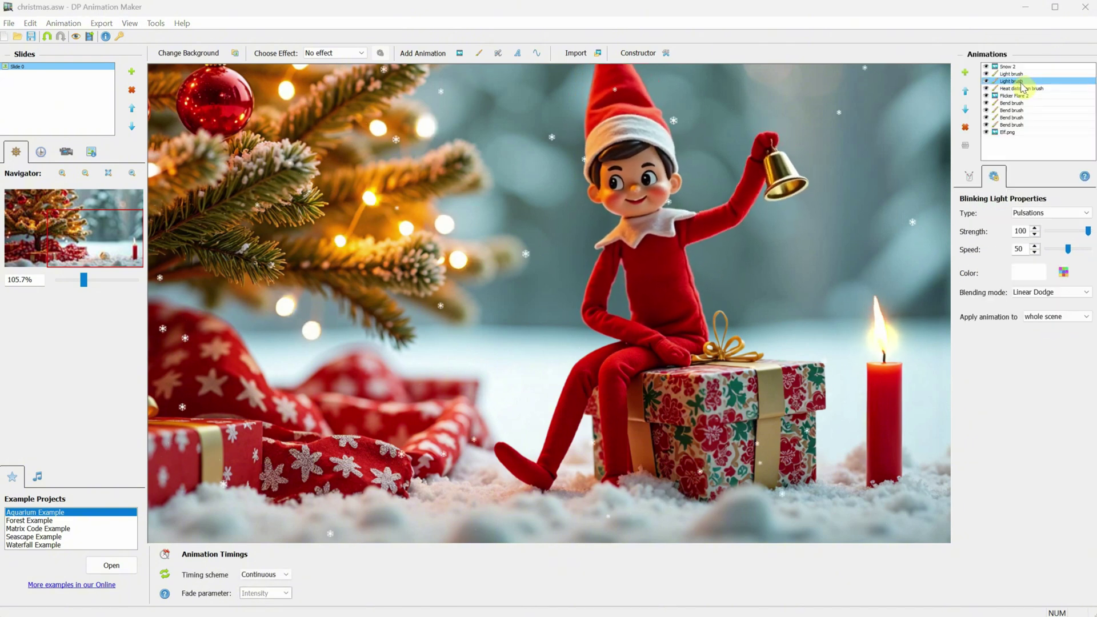
{"action": "left_click", "coordinate": [1017, 96]}
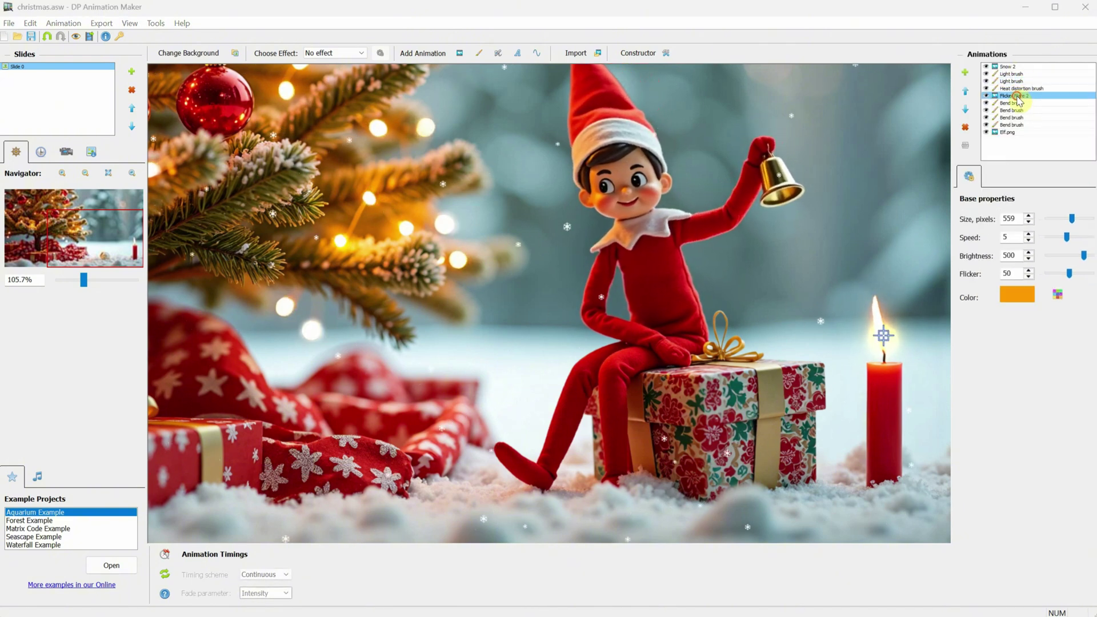
{"action": "left_click", "coordinate": [1057, 294]}
{"action": "left_click_drag", "start_coordinate": [787, 226], "coordinate": [507, 210]}
{"action": "left_click", "coordinate": [469, 288]}
{"action": "left_click", "coordinate": [455, 262]}
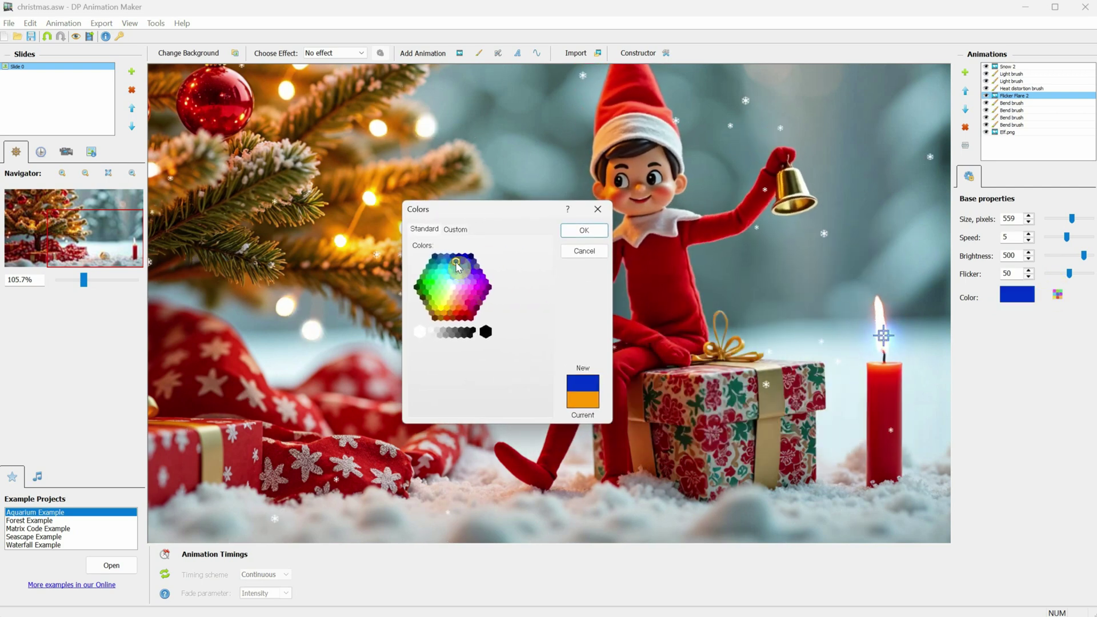
{"action": "left_click", "coordinate": [442, 276]}
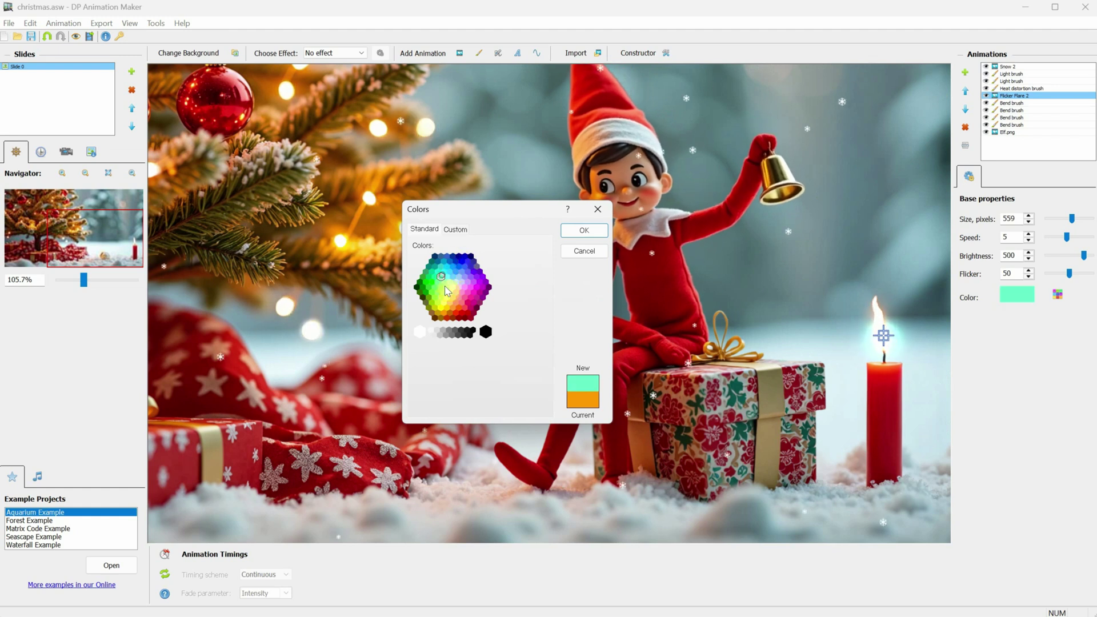
{"action": "left_click", "coordinate": [445, 294]}
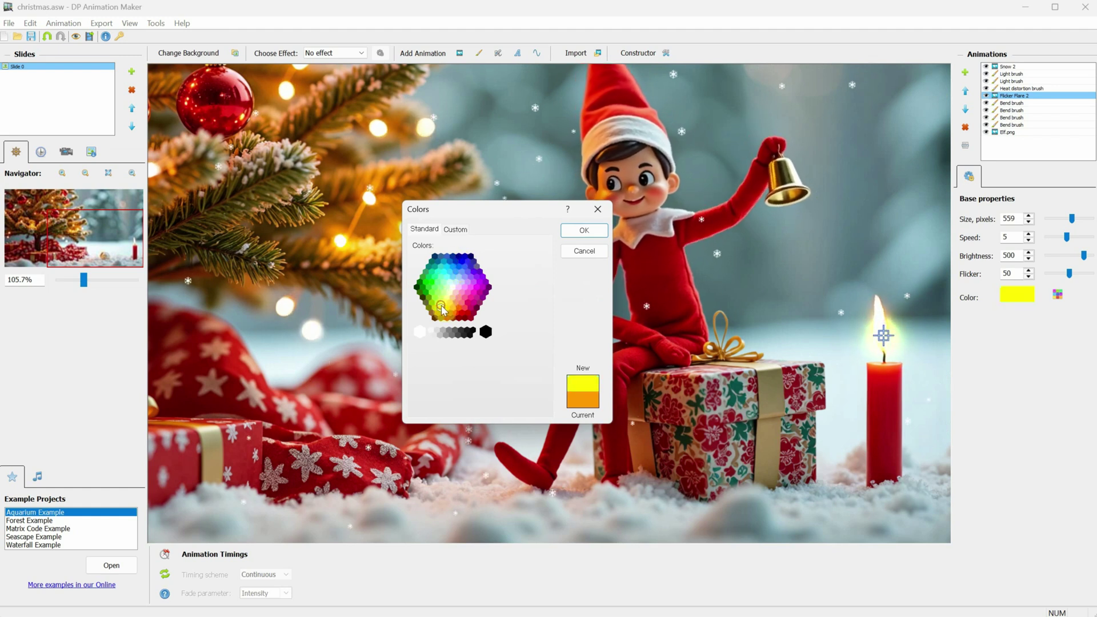
{"action": "left_click", "coordinate": [451, 313]}
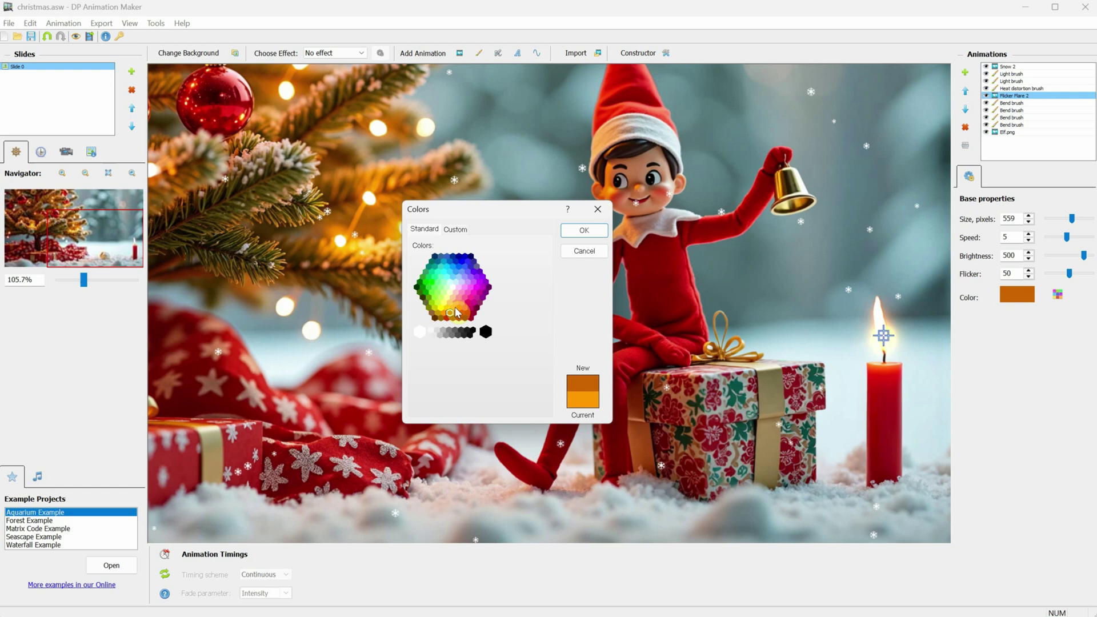
{"action": "left_click", "coordinate": [568, 231]}
- Lower the Flicker Flare 2 brightness to 482 and flicker to 45
{"action": "left_click_drag", "start_coordinate": [1085, 255], "coordinate": [1066, 274]}
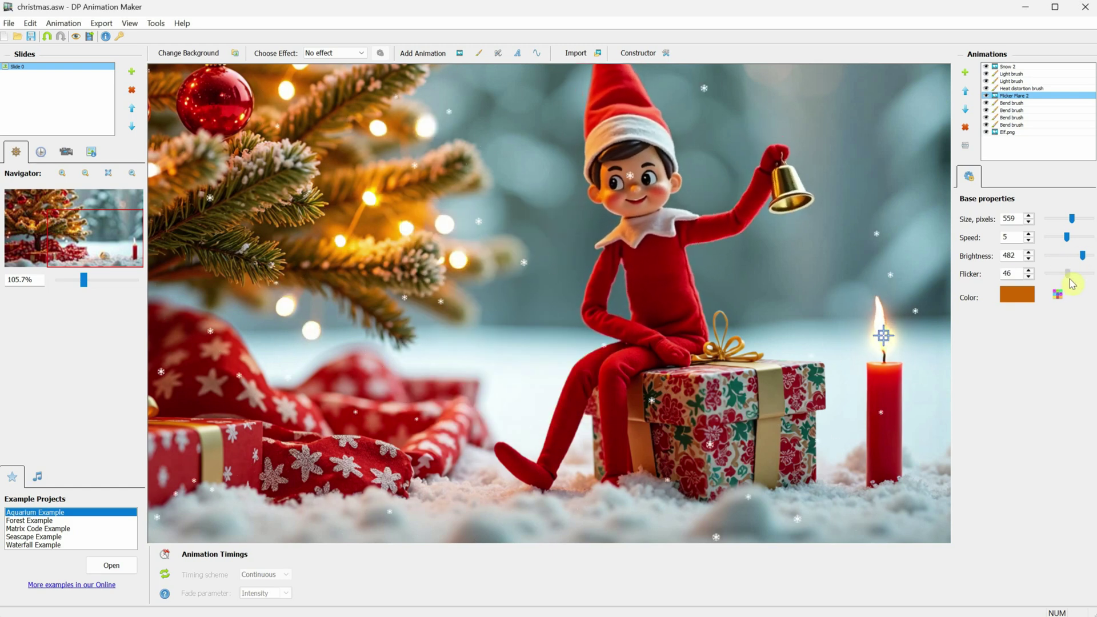
{"action": "left_click", "coordinate": [1023, 89]}
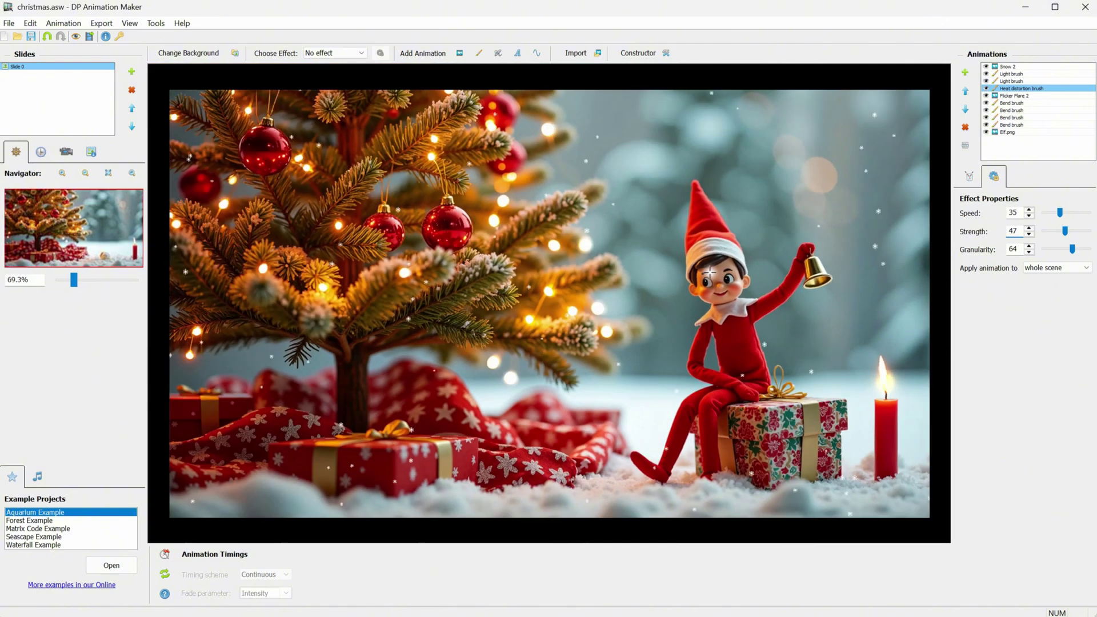
{"action": "left_click", "coordinate": [1036, 96]}
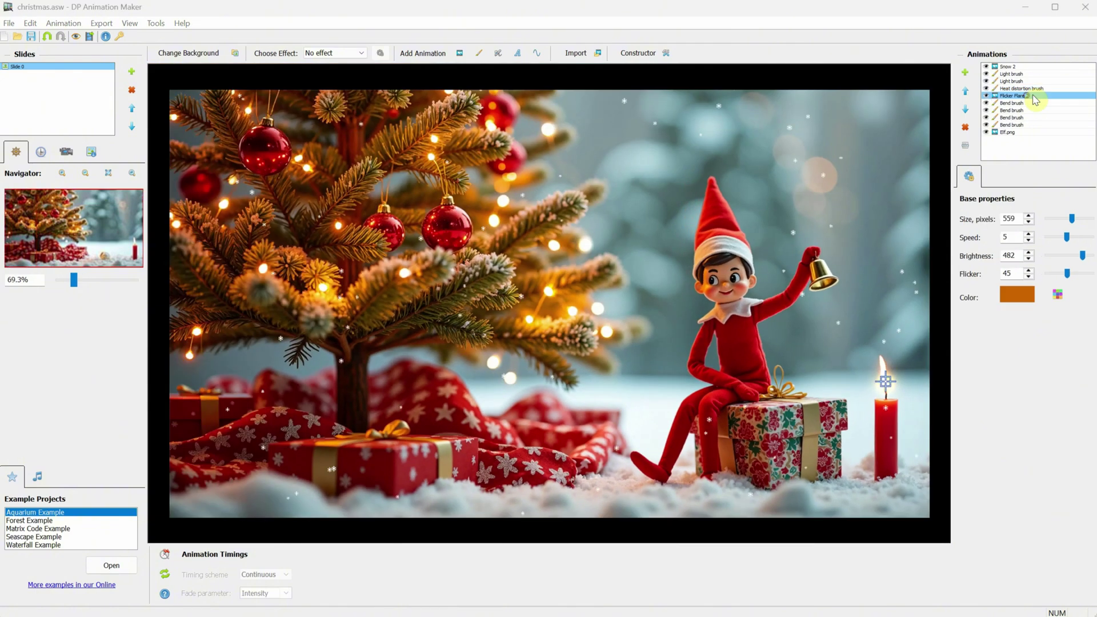
{"action": "left_click", "coordinate": [1021, 90]}
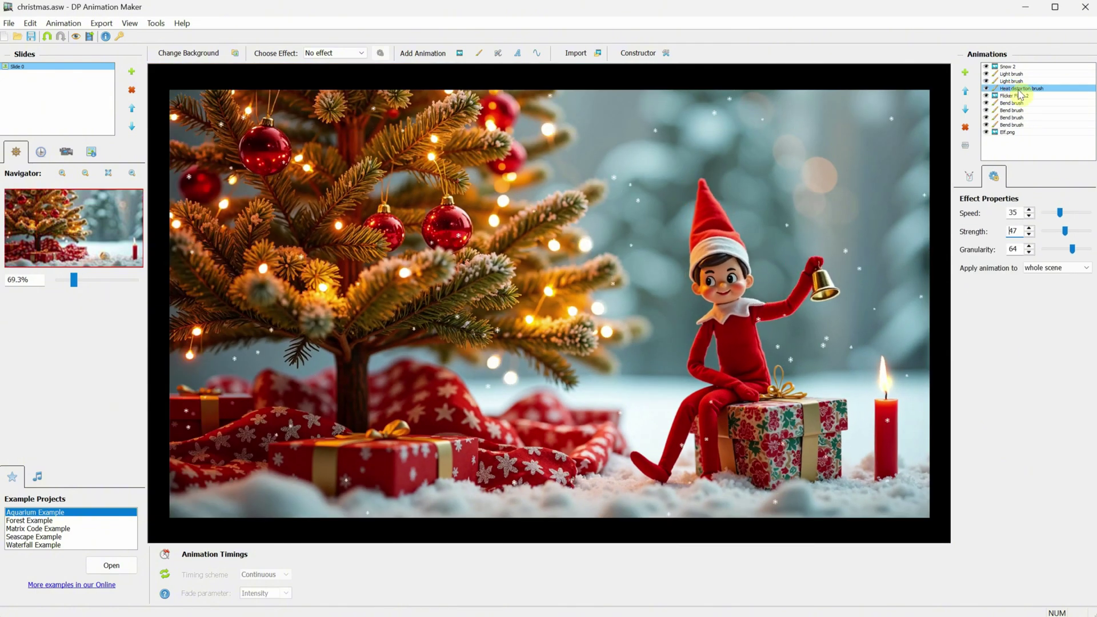
- Export the animation to christmas.mp4 at max quality, custom 2560 x 1440, 30 seconds long
{"action": "left_click", "coordinate": [100, 25]}
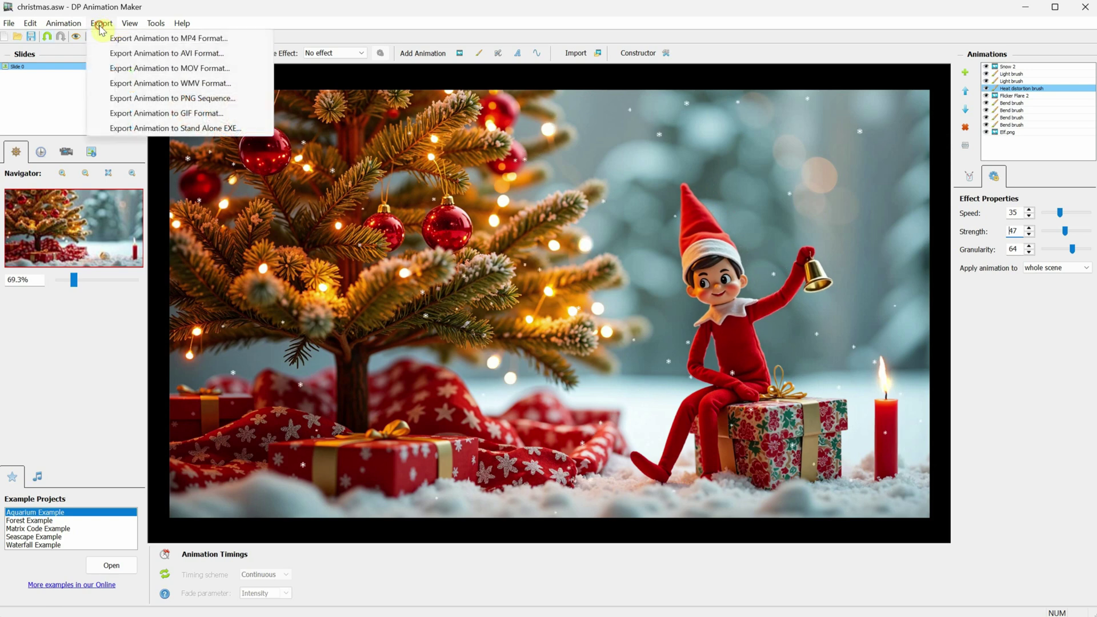
{"action": "left_click", "coordinate": [158, 40]}
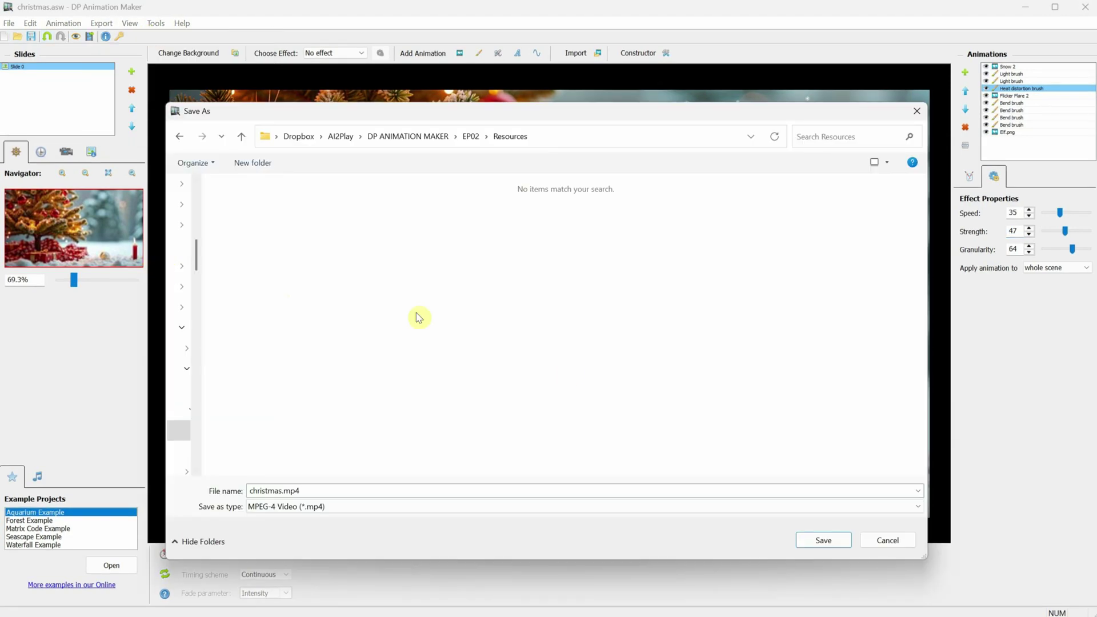
{"action": "left_click", "coordinate": [822, 539]}
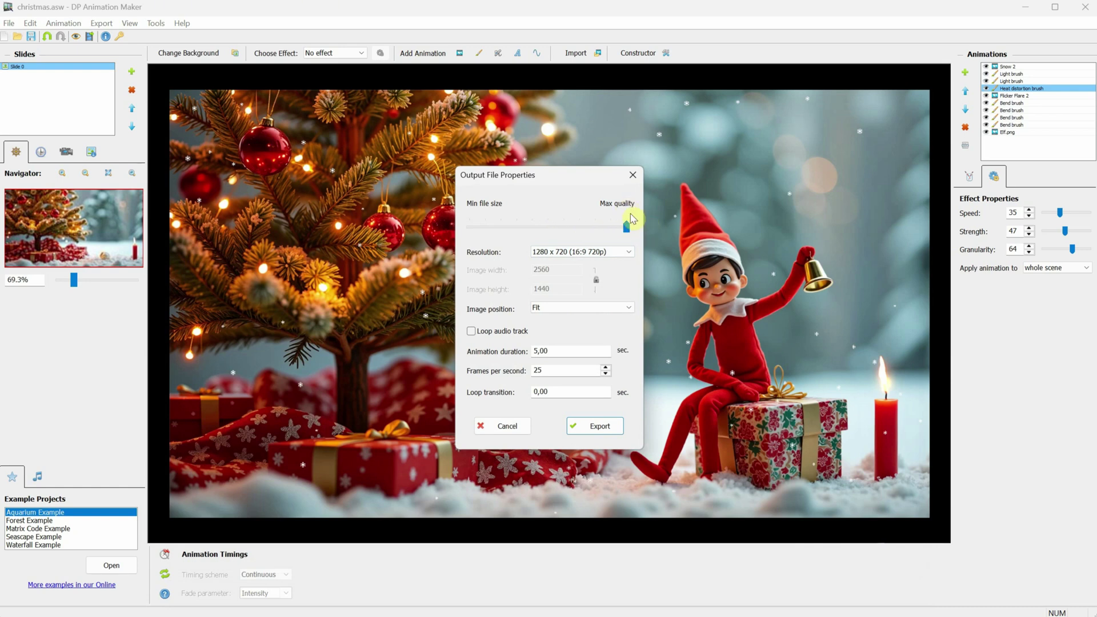
{"action": "left_click", "coordinate": [564, 253]}
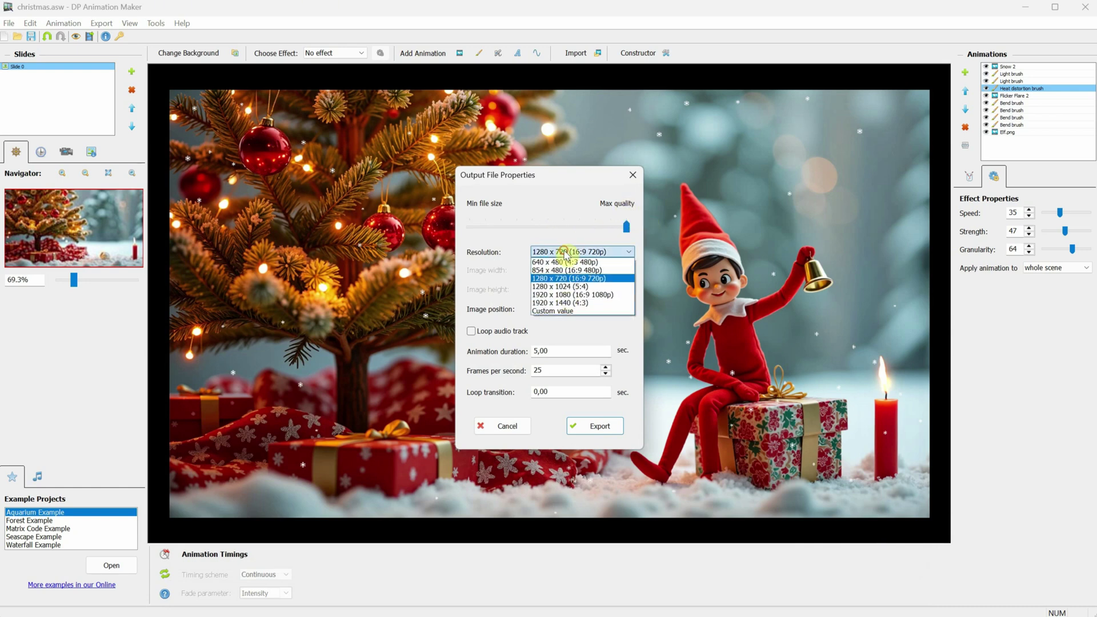
{"action": "left_click", "coordinate": [553, 312]}
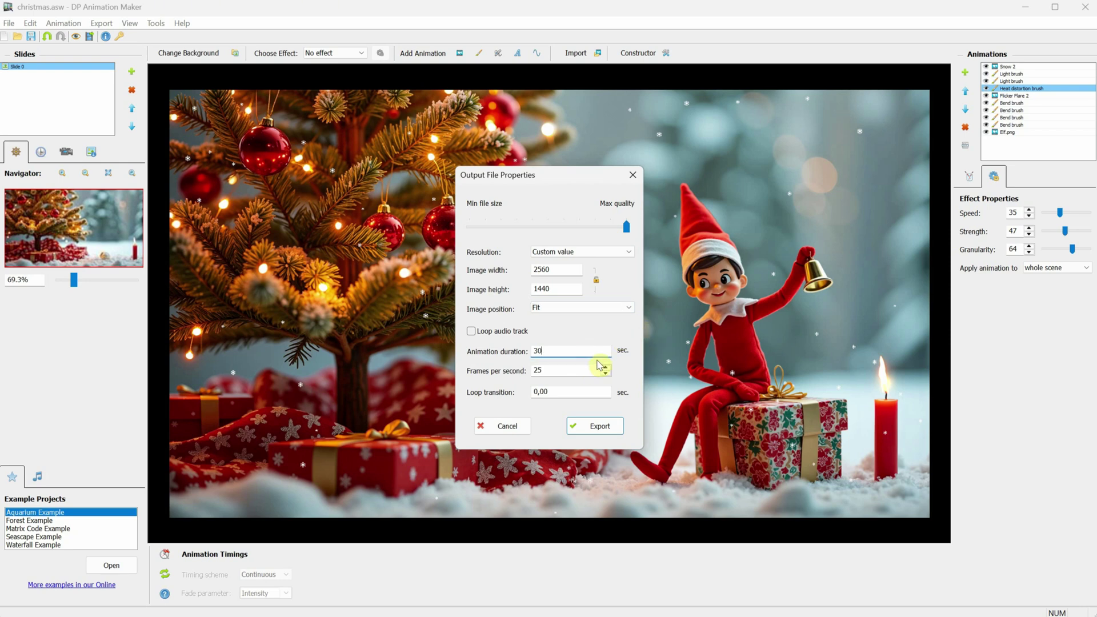
{"action": "left_click", "coordinate": [598, 429]}
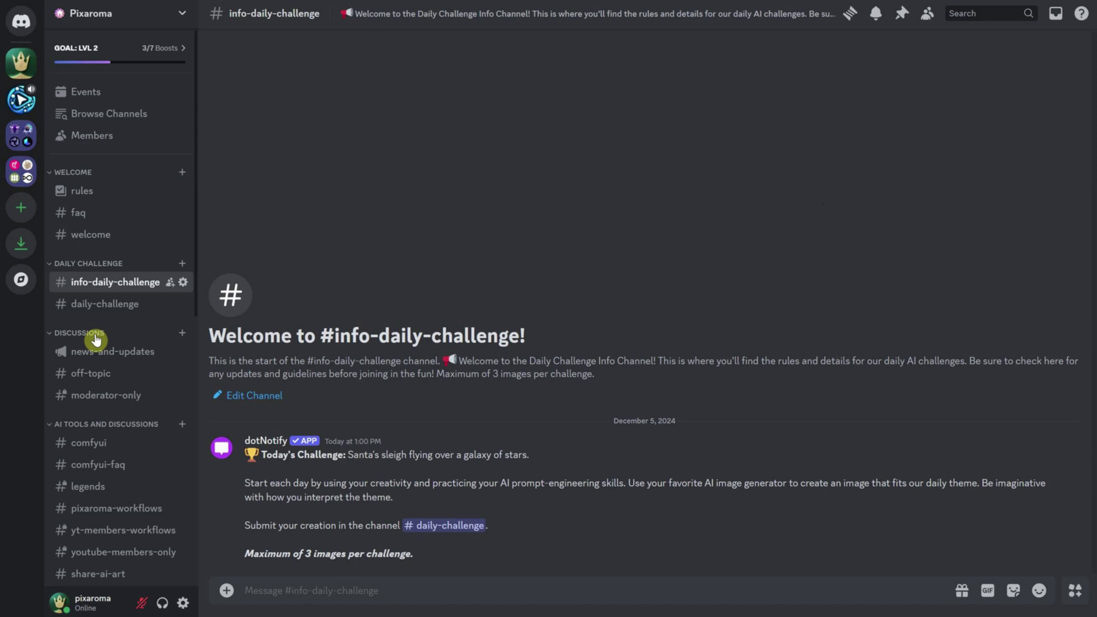
{"action": "scroll", "coordinate": [95, 339], "scroll_direction": "down", "scroll_amount": 10}
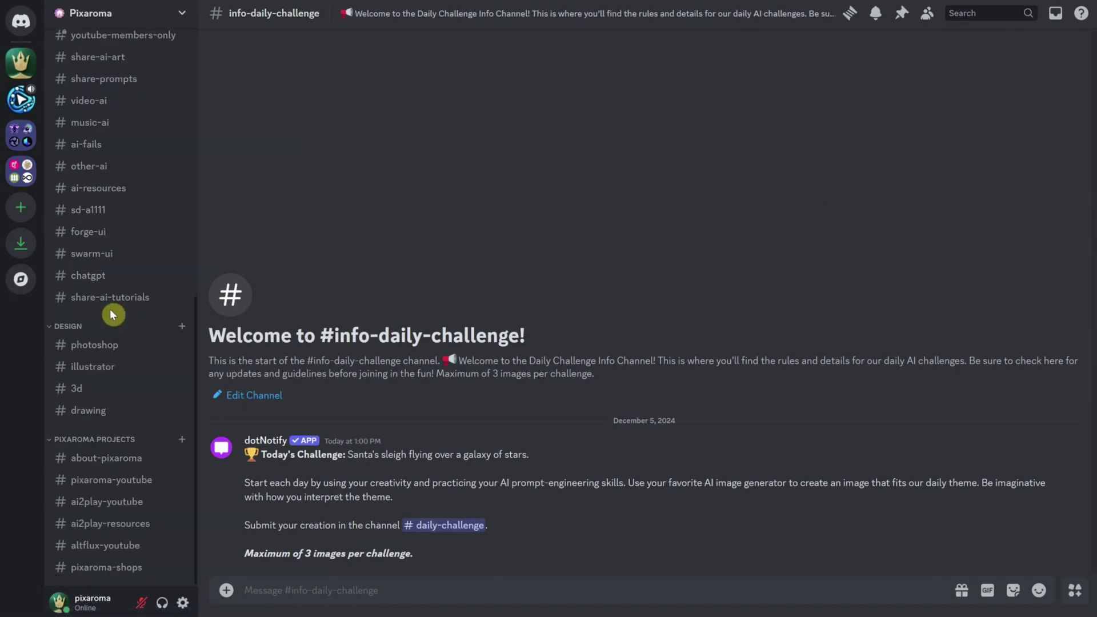
{"action": "left_click", "coordinate": [109, 526]}
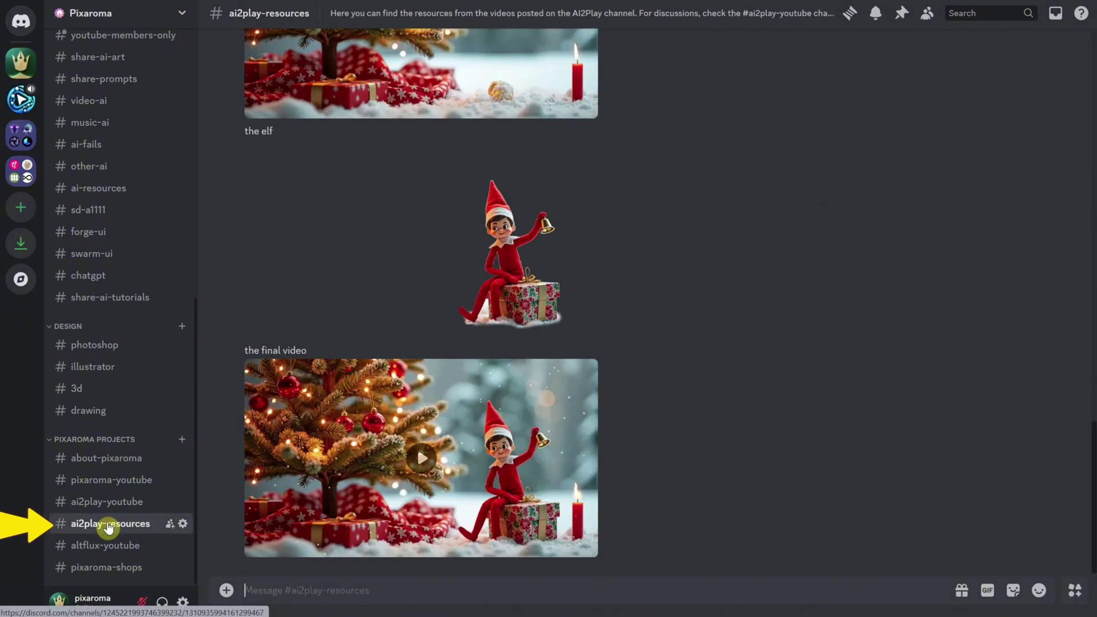
{"action": "scroll", "coordinate": [493, 294], "scroll_direction": "up", "scroll_amount": 3}
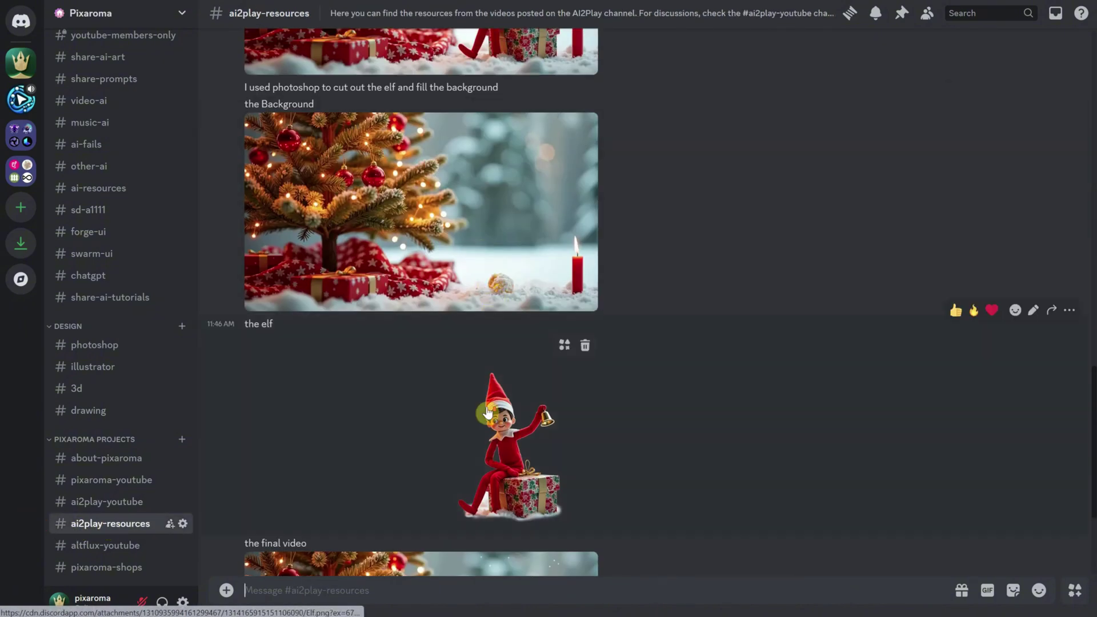
{"action": "scroll", "coordinate": [492, 320], "scroll_direction": "down", "scroll_amount": 3}
{"action": "scroll", "coordinate": [608, 383], "scroll_direction": "up", "scroll_amount": 10}
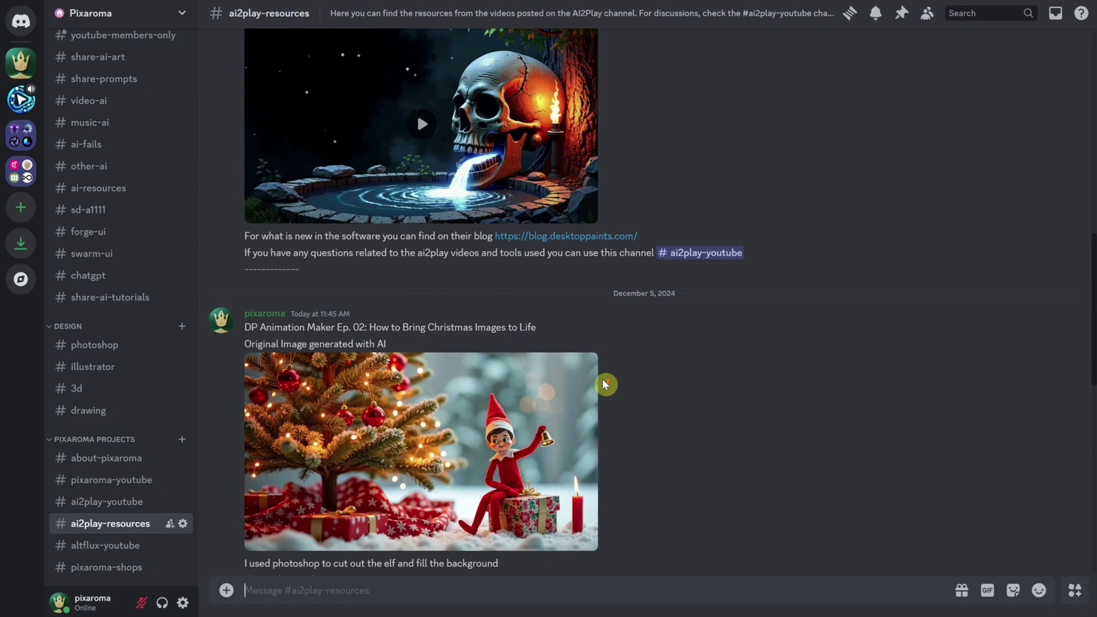
{"action": "scroll", "coordinate": [607, 382], "scroll_direction": "up", "scroll_amount": 10}
{"action": "scroll", "coordinate": [600, 380], "scroll_direction": "down", "scroll_amount": 9}
{"action": "scroll", "coordinate": [595, 380], "scroll_direction": "down", "scroll_amount": 8}
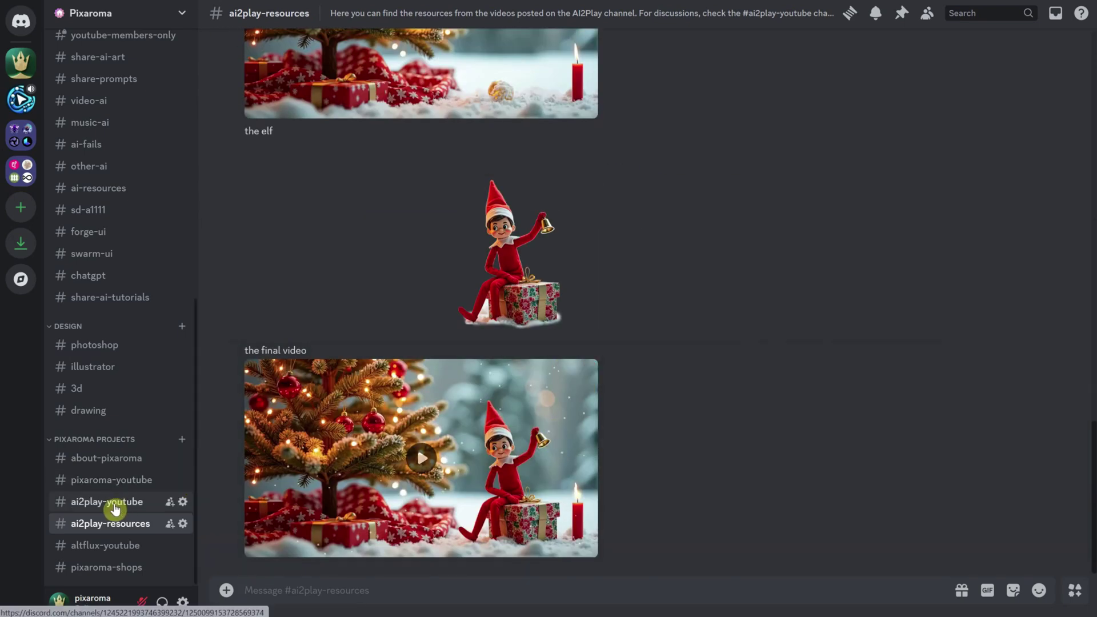
{"action": "left_click", "coordinate": [79, 505]}
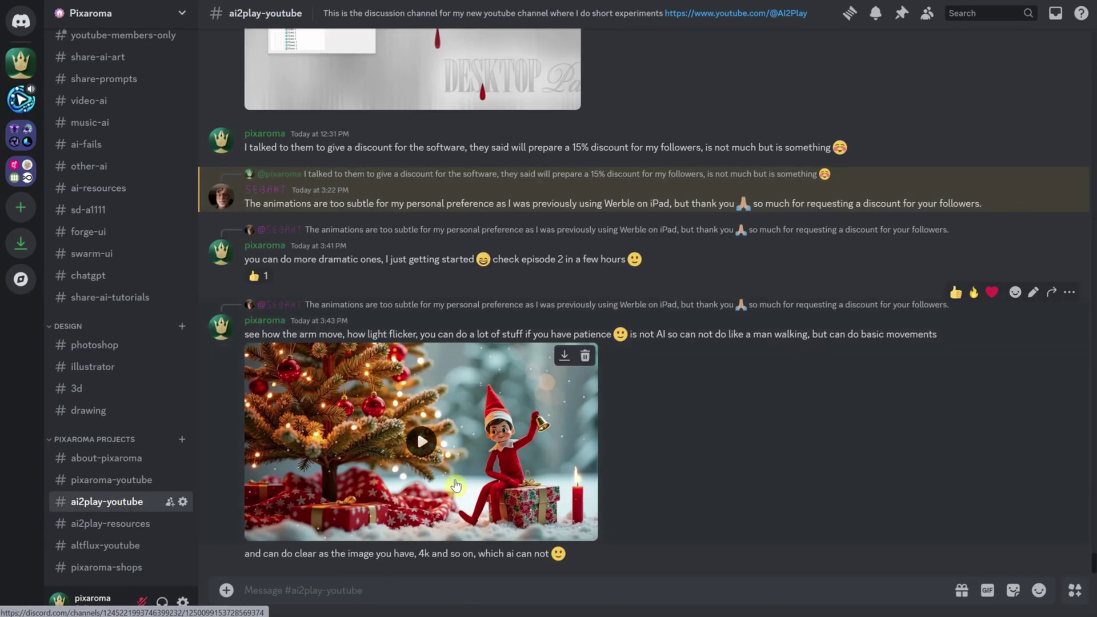
{"action": "scroll", "coordinate": [465, 435], "scroll_direction": "up", "scroll_amount": 6}
{"action": "scroll", "coordinate": [470, 434], "scroll_direction": "down", "scroll_amount": 6}
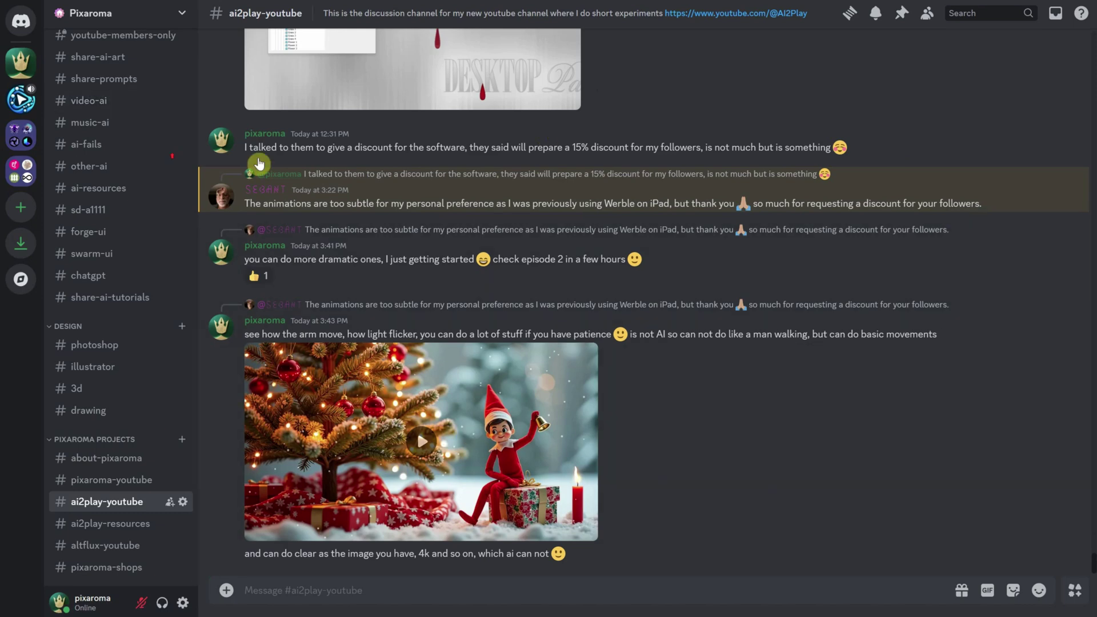
{"action": "scroll", "coordinate": [153, 160], "scroll_direction": "up", "scroll_amount": 5}
{"action": "left_click", "coordinate": [116, 250]}
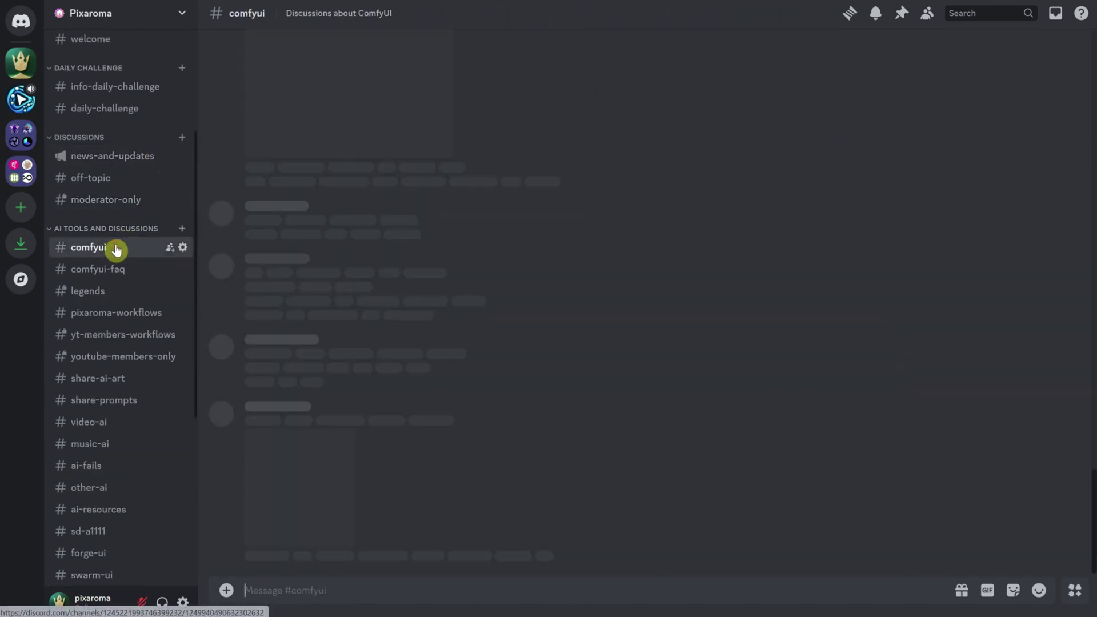
{"action": "scroll", "coordinate": [102, 177], "scroll_direction": "up", "scroll_amount": 1}
{"action": "left_click", "coordinate": [115, 154]}
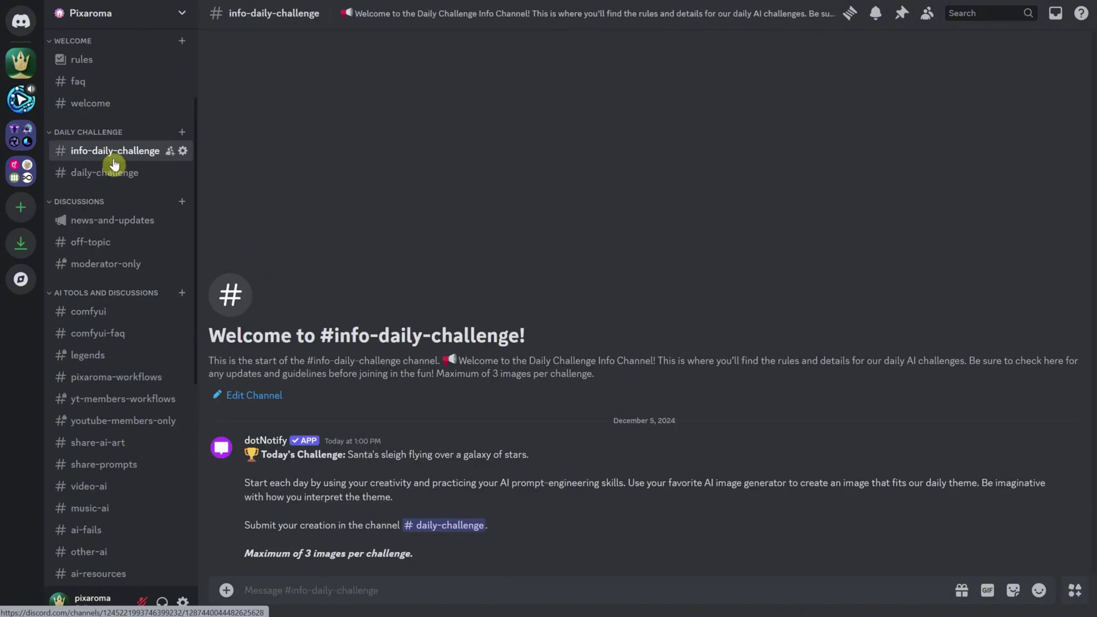